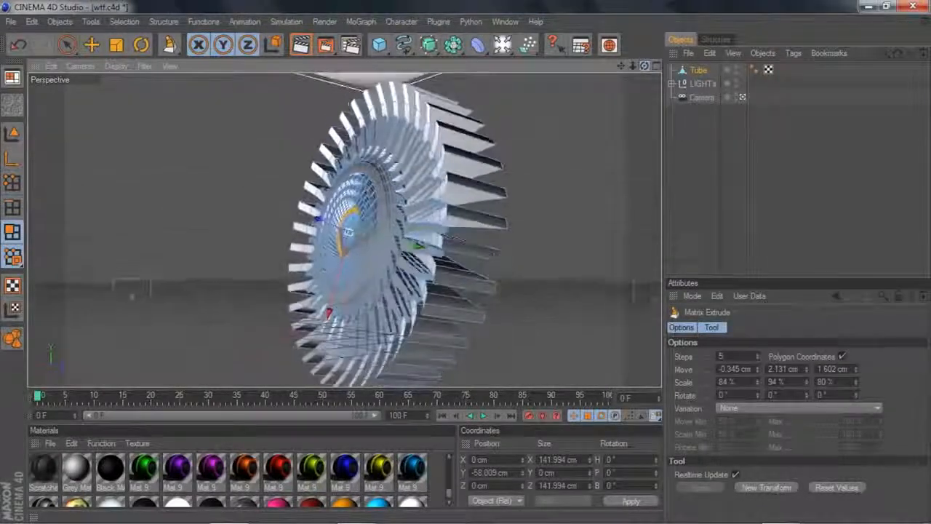
# - Examine the finished matrix-extruded Tube model, with its spiral centre and outer blades, from several angles and distances
pyautogui.scroll(3, 357, 131)
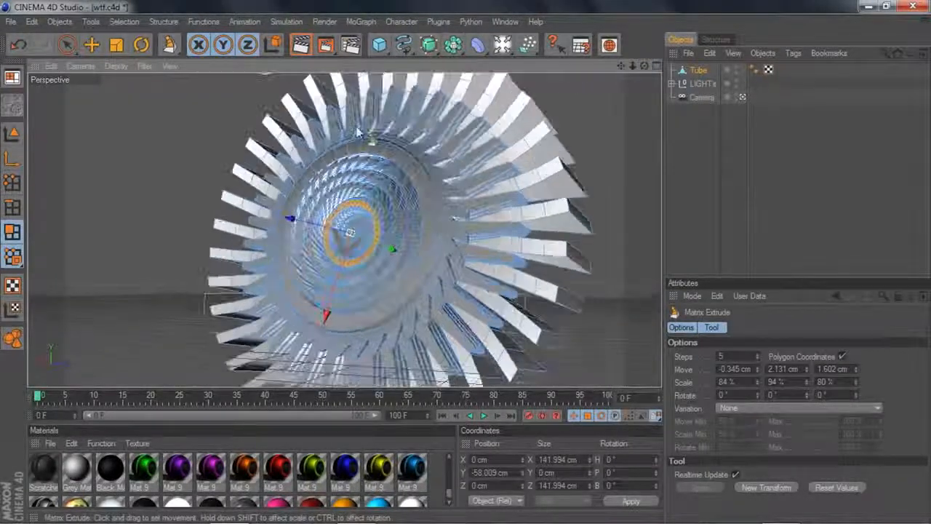
pyautogui.scroll(-3, 590, 118)
pyautogui.keyDown('alt'); pyautogui.moveTo(436, 218); pyautogui.dragTo(510, 218); pyautogui.keyUp('alt')
pyautogui.moveTo(641, 69); pyautogui.dragTo(717, 74)
pyautogui.scroll(-1, 588, 103)
pyautogui.scroll(5, 453, 150)
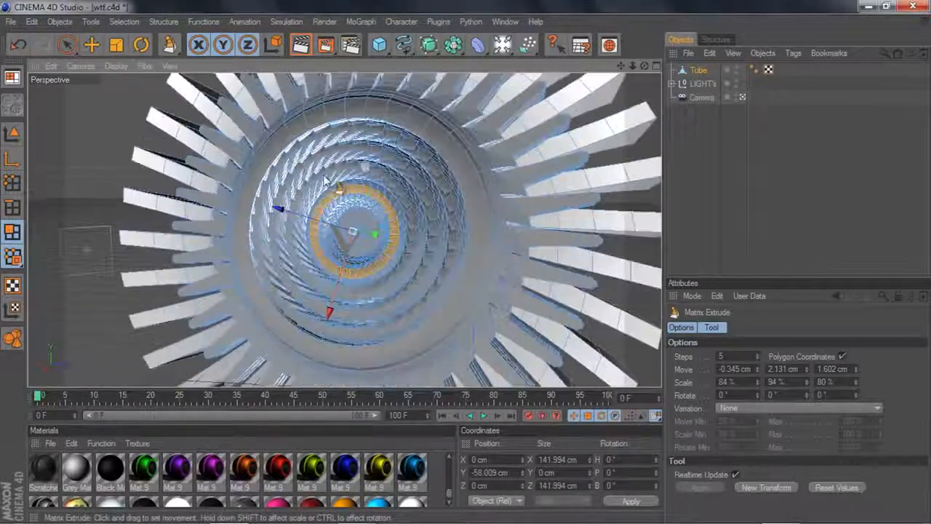
pyautogui.scroll(-4, 376, 171)
pyautogui.moveTo(644, 66)
pyautogui.mouseDown()
pyautogui.moveTo(560, 68)
pyautogui.moveTo(728, 67)
pyautogui.moveTo(746, 25)
pyautogui.moveTo(683, 9)
pyautogui.moveTo(635, 18)
pyautogui.moveTo(650, 67)
pyautogui.mouseUp()
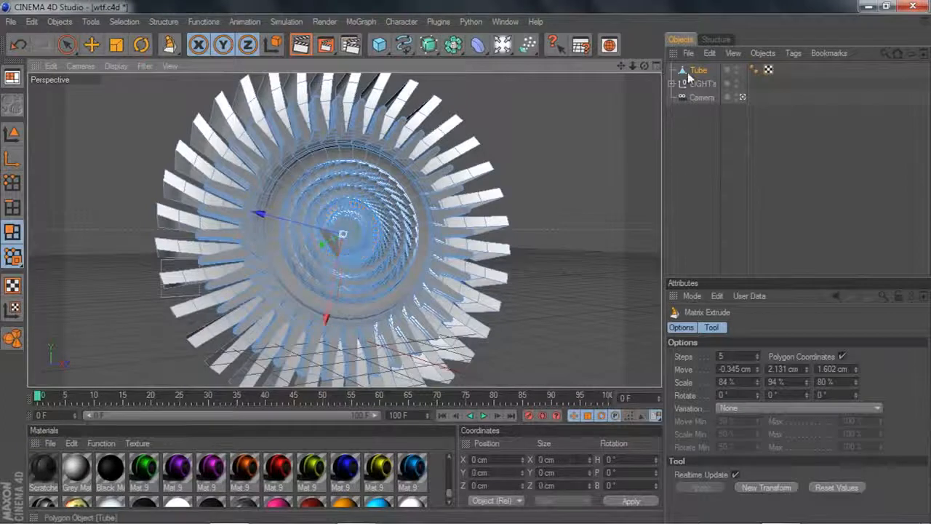
# - Delete the existing Tube model and add a new Tube primitive to the scene
pyautogui.press('Delete')
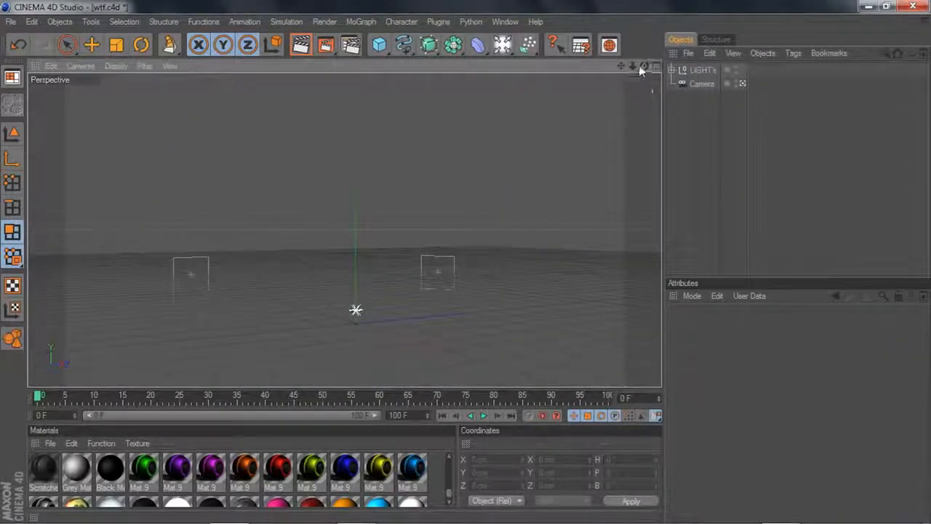
pyautogui.moveTo(644, 66); pyautogui.dragTo(500, 100)
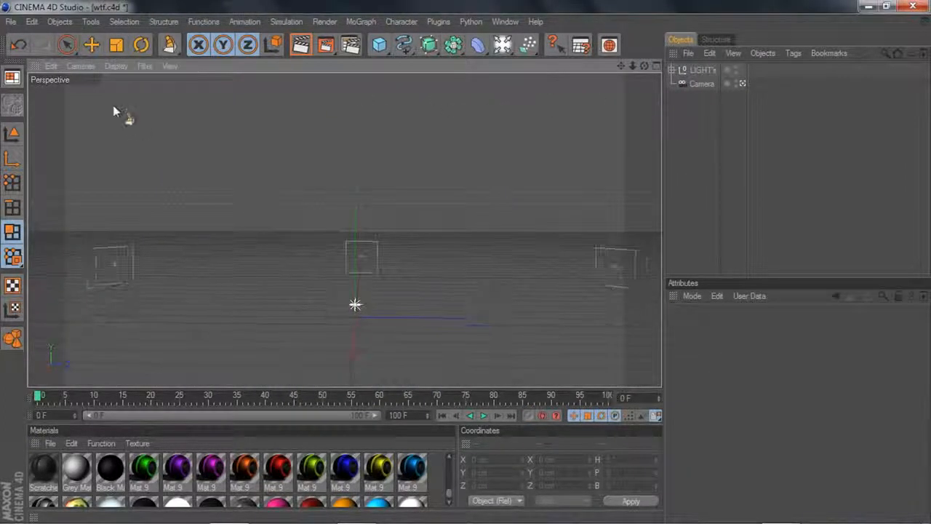
pyautogui.click(17, 139)
pyautogui.click(385, 45)
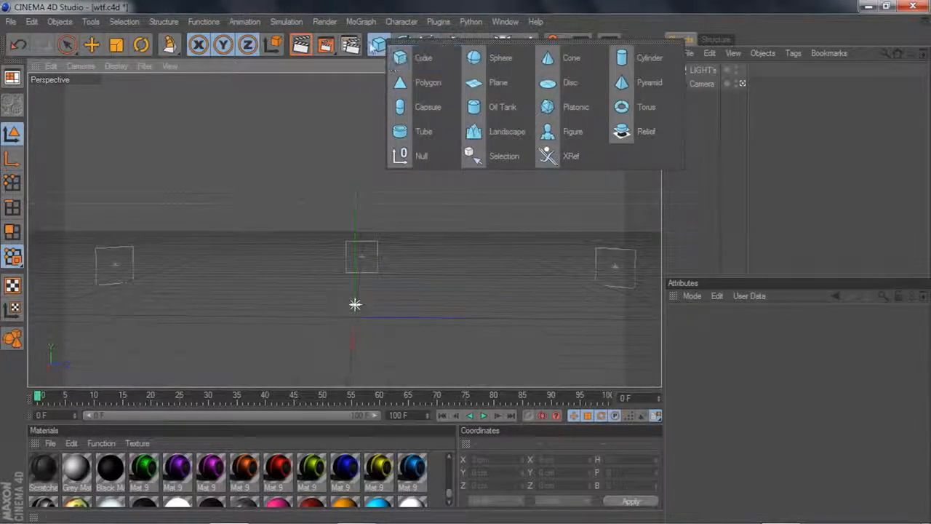
pyautogui.click(417, 136)
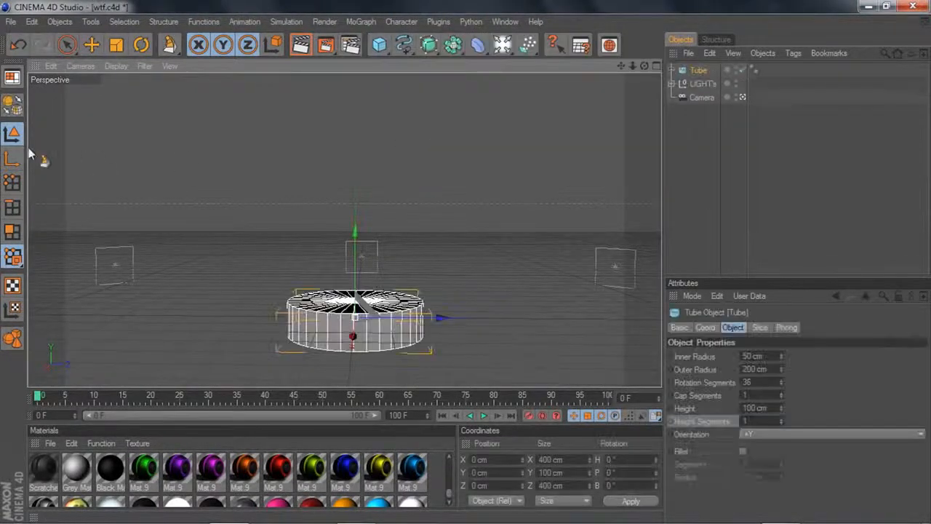
# - Raise the new tube above the floor and rotate it upright so its ring face points towards the camera
pyautogui.click(94, 48)
pyautogui.moveTo(355, 318); pyautogui.dragTo(383, 224)
pyautogui.click(140, 48)
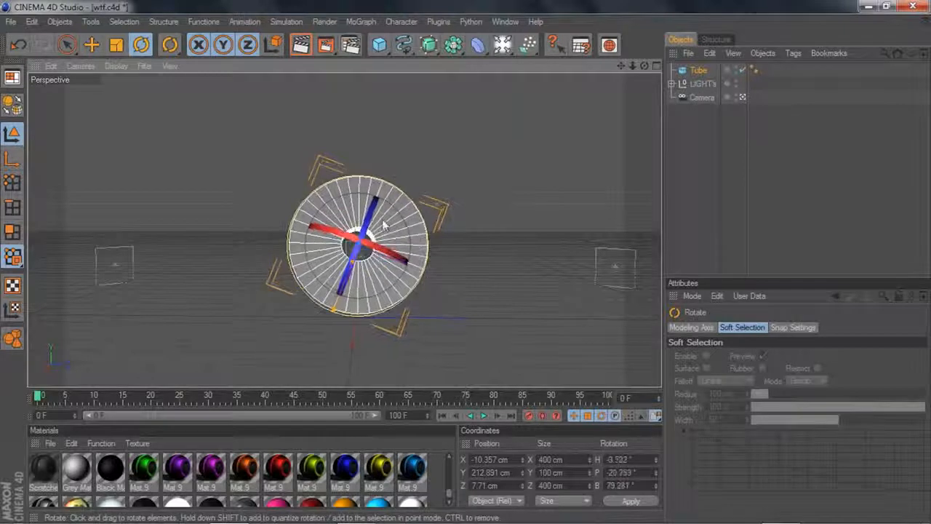
pyautogui.scroll(3, 369, 227)
pyautogui.scroll(3, 368, 224)
pyautogui.moveTo(621, 68); pyautogui.dragTo(624, 45)
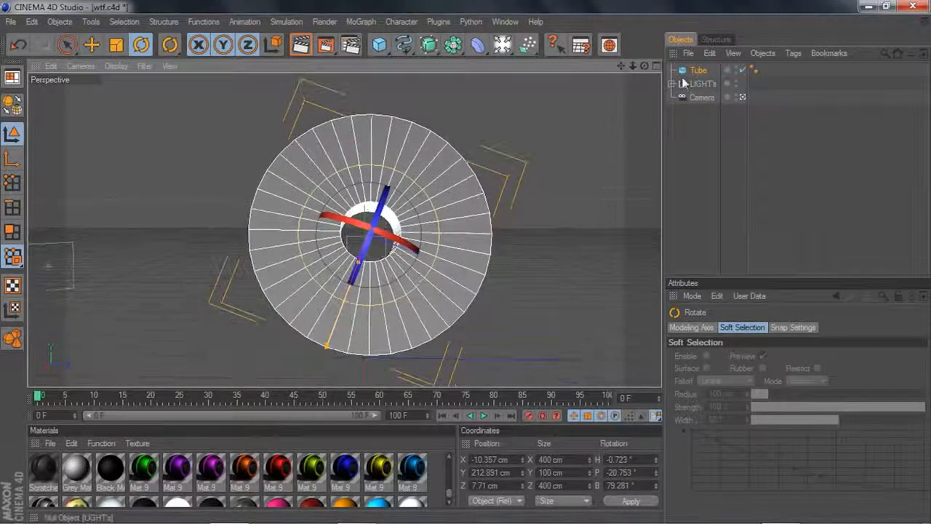
# - Set the Tube's cap segments to 5 and its height segments to 5
pyautogui.click(700, 72)
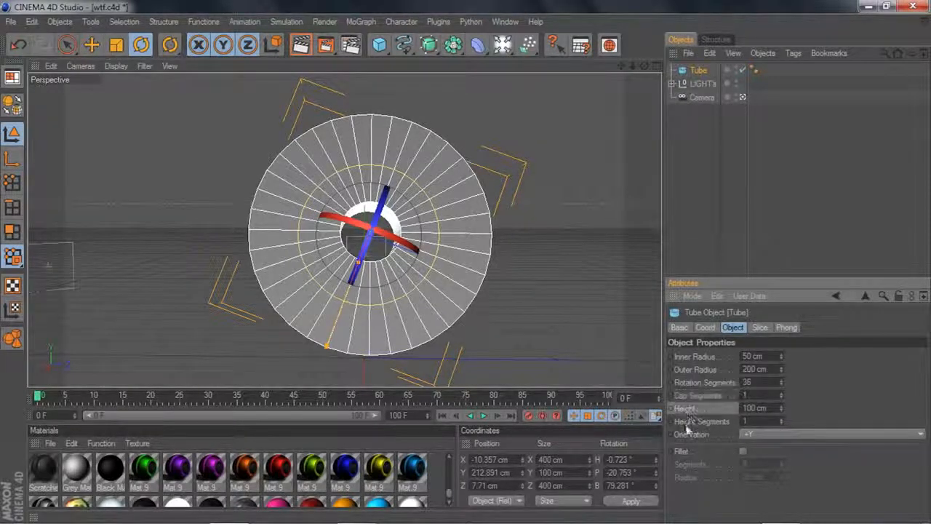
pyautogui.moveTo(645, 67); pyautogui.dragTo(637, 89)
pyautogui.click(749, 395)
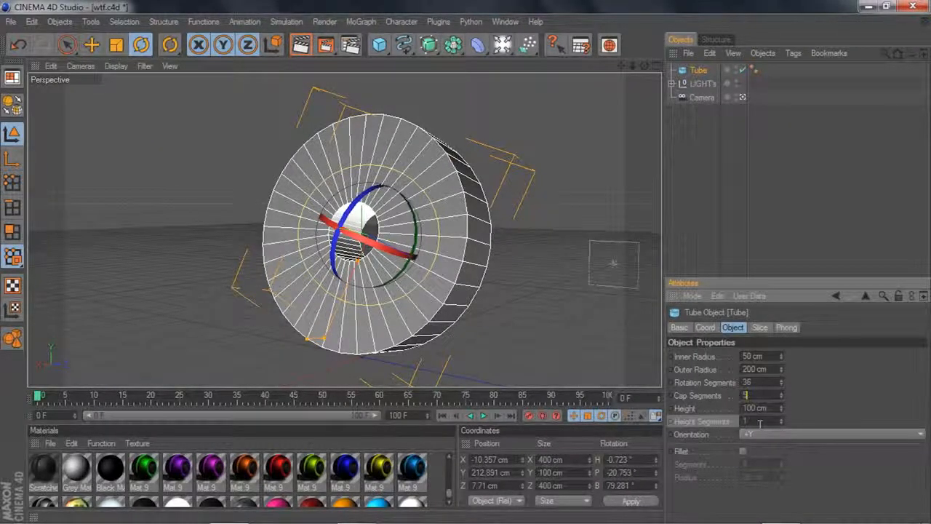
pyautogui.moveTo(761, 422); pyautogui.dragTo(698, 421)
pyautogui.write('5')
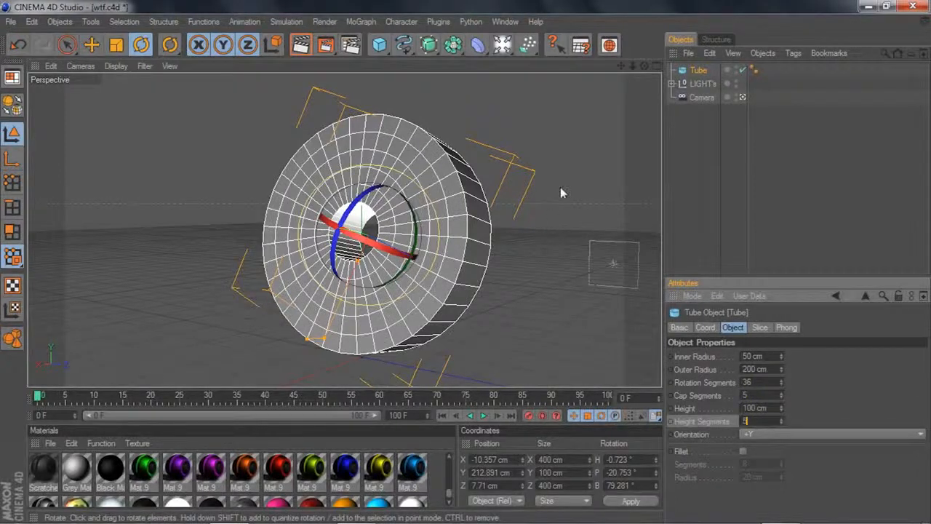
pyautogui.scroll(3, 587, 180)
# - Try the Tube with 1 cap segment and with more than 5, and restore 5 cap segments
pyautogui.moveTo(645, 66); pyautogui.dragTo(601, 69)
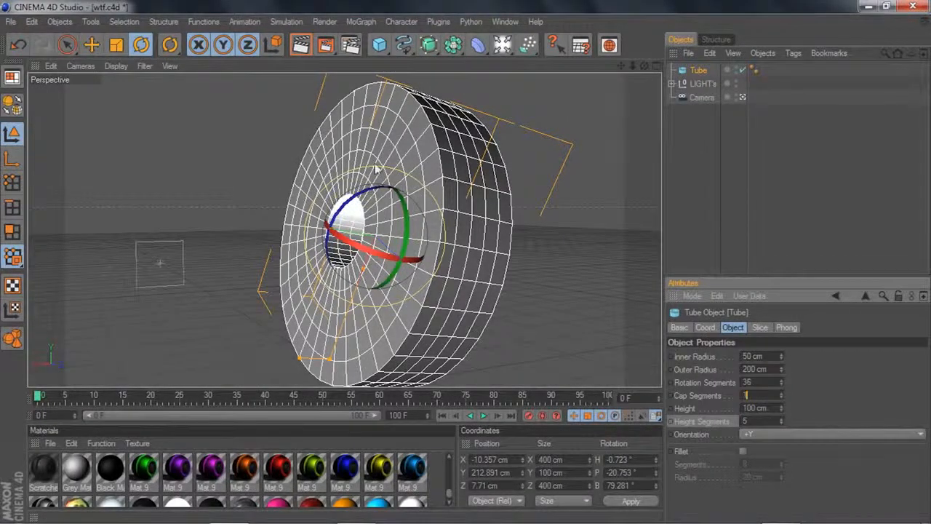
pyautogui.press('Return')
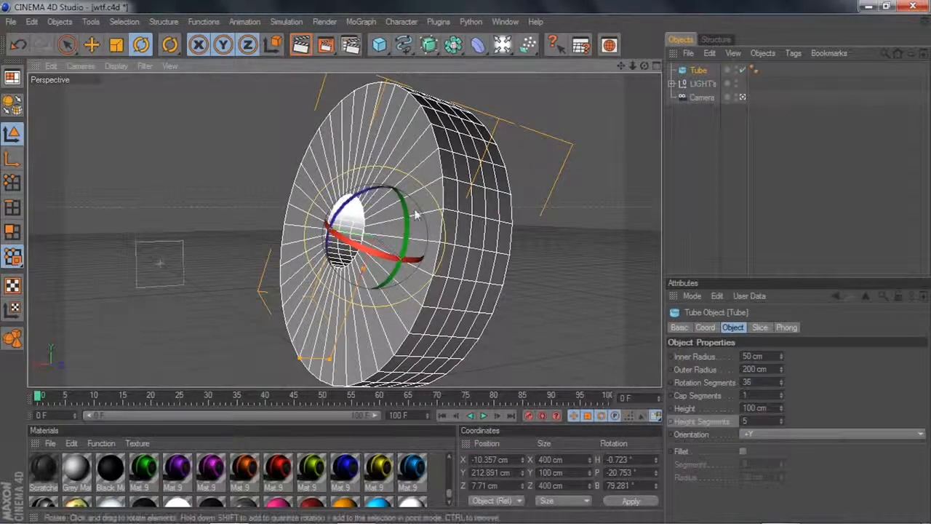
pyautogui.write('5')
pyautogui.press('Return')
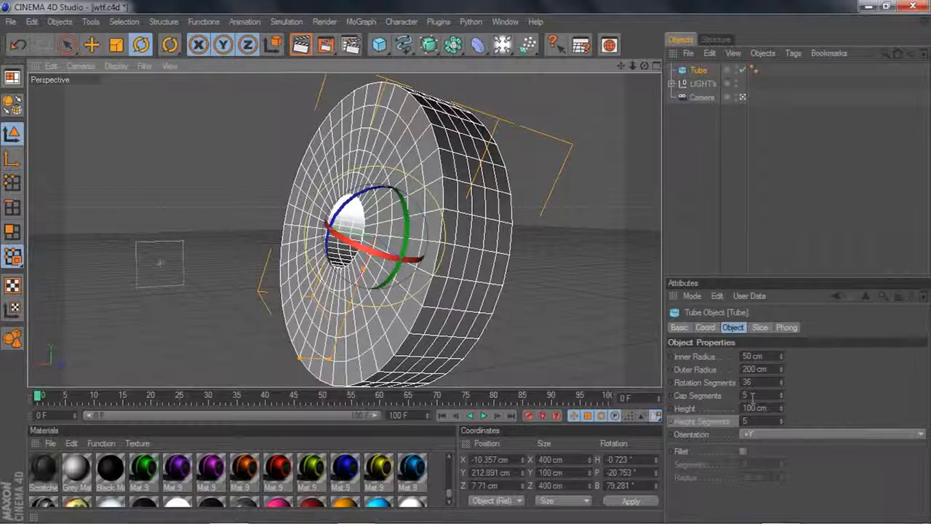
pyautogui.moveTo(782, 396); pyautogui.dragTo(782, 389)
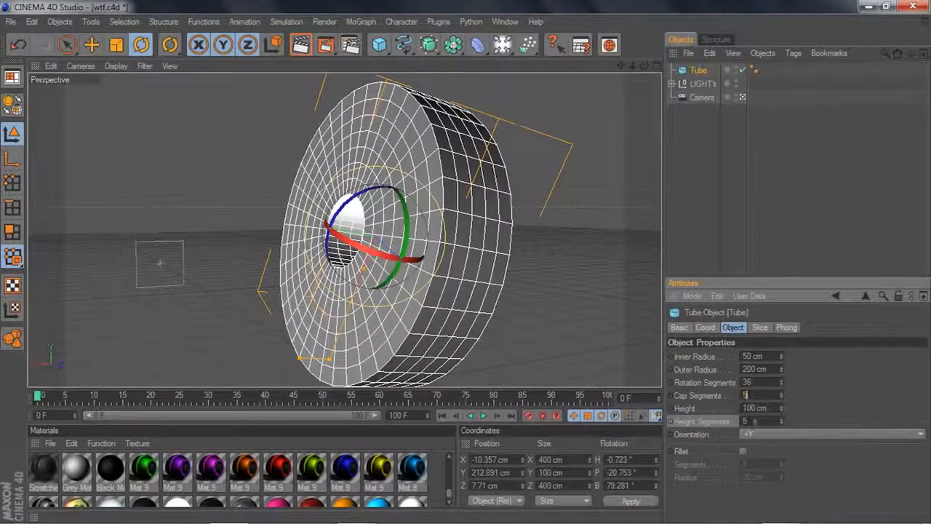
pyautogui.press('Return')
pyautogui.moveTo(645, 65); pyautogui.dragTo(579, 68)
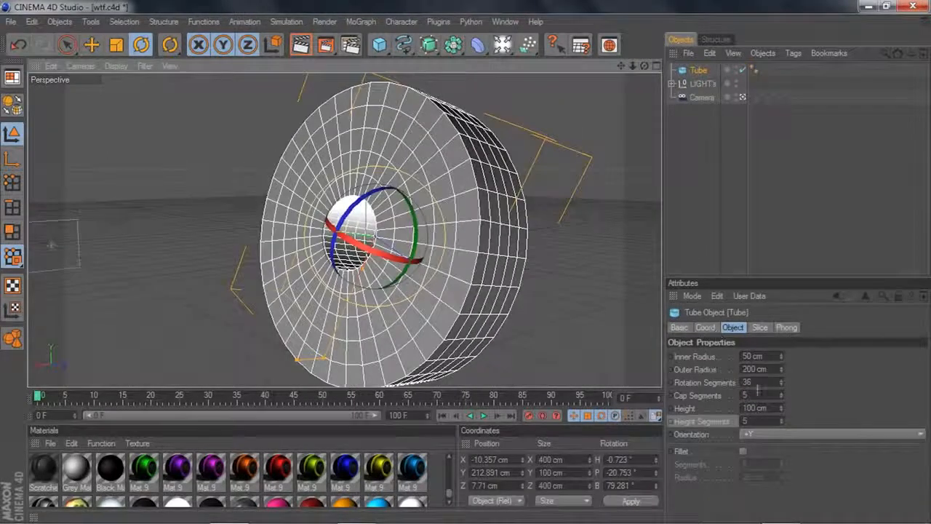
pyautogui.click(752, 420)
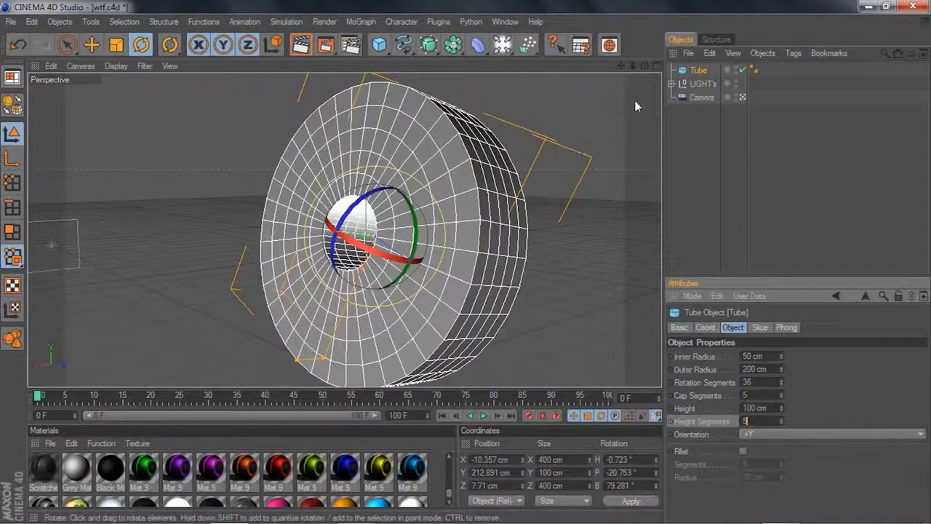
pyautogui.moveTo(645, 67)
pyautogui.mouseDown()
pyautogui.moveTo(624, 71)
pyautogui.moveTo(645, 71)
pyautogui.mouseUp()
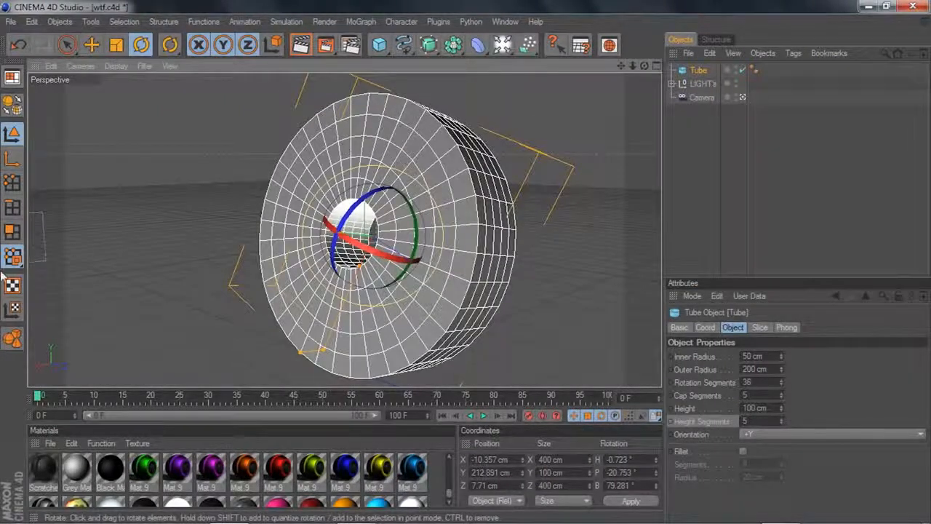
# - Switch to polygon mode and make the Tube primitive editable
pyautogui.click(5, 239)
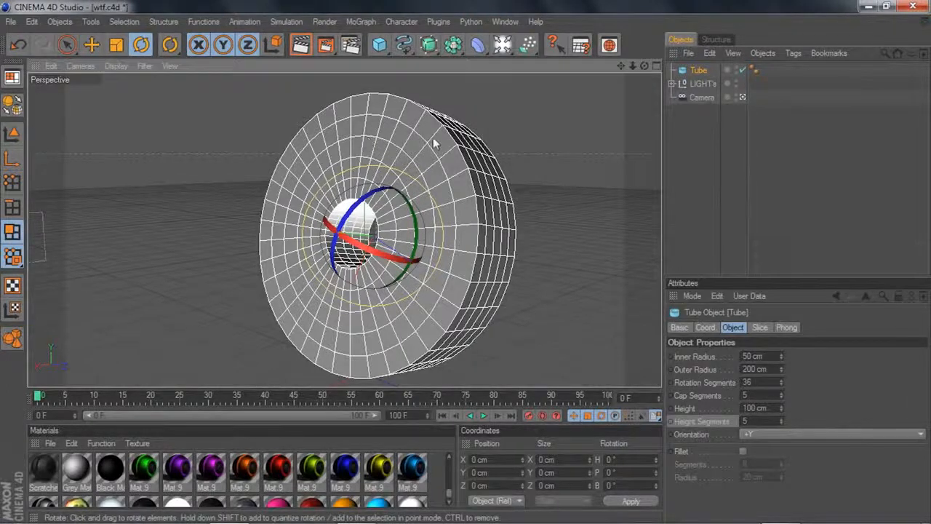
pyautogui.rightClick(694, 67)
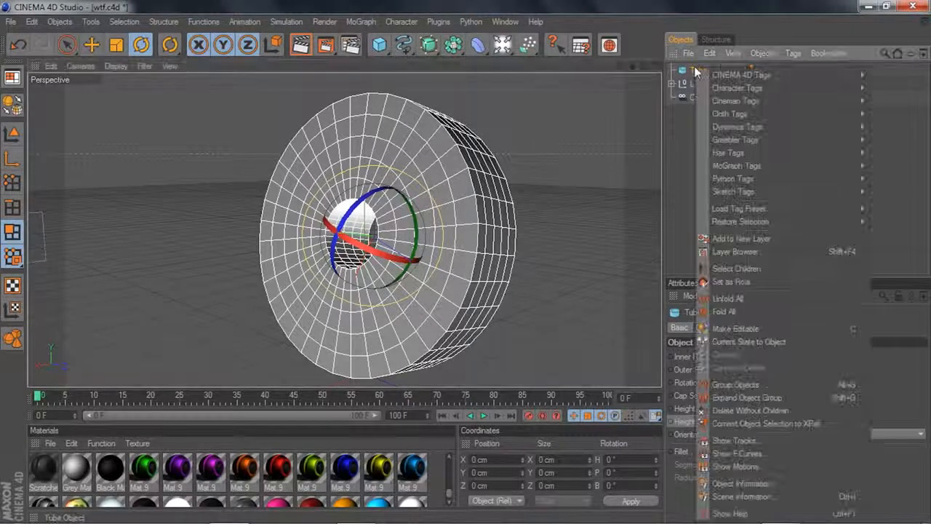
pyautogui.click(726, 332)
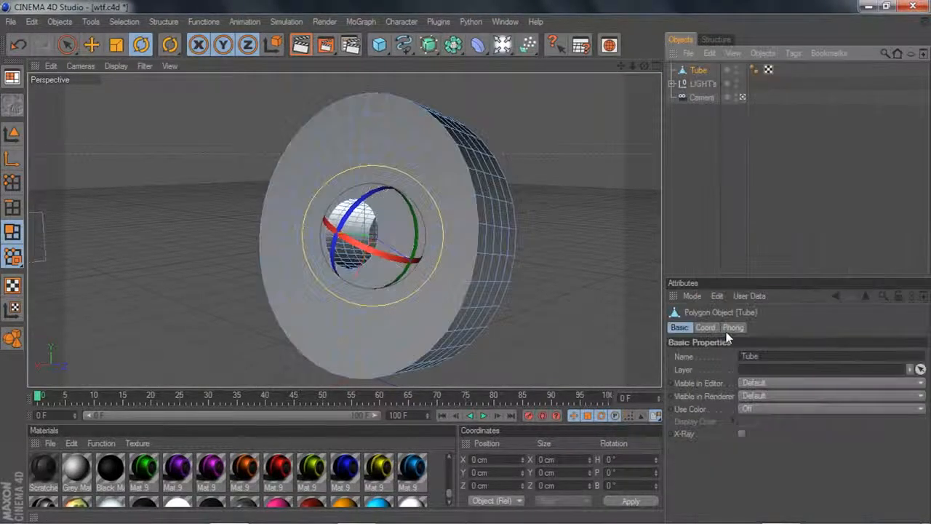
# - Try selecting single polygons on the tube's front face, and undo back to the parametric Tube
pyautogui.click(388, 150)
pyautogui.click(306, 182)
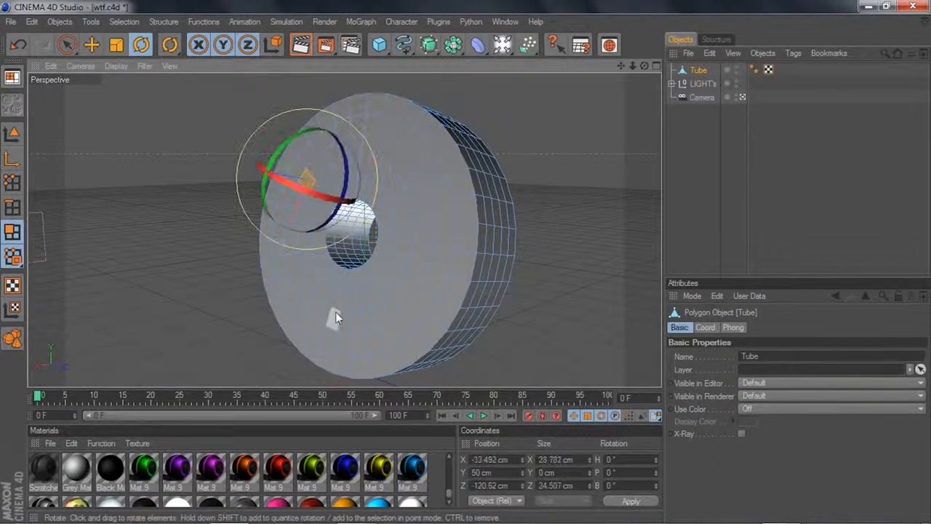
pyautogui.click(335, 311)
pyautogui.click(428, 267)
pyautogui.click(388, 156)
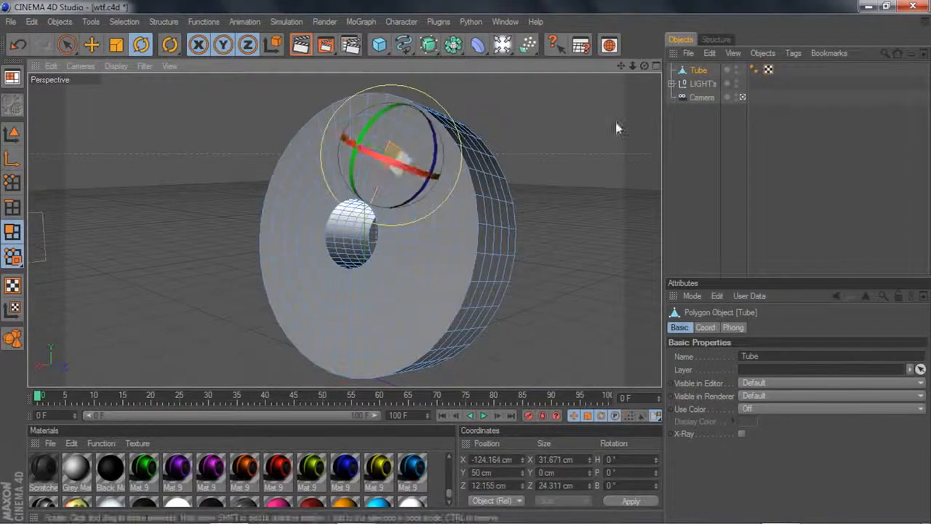
pyautogui.hotkey('ctrl', 'z')
pyautogui.hotkey('ctrl', 'z')
pyautogui.hotkey('ctrl', 'z')
pyautogui.hotkey('ctrl', 'z')
pyautogui.hotkey('ctrl', 'z')
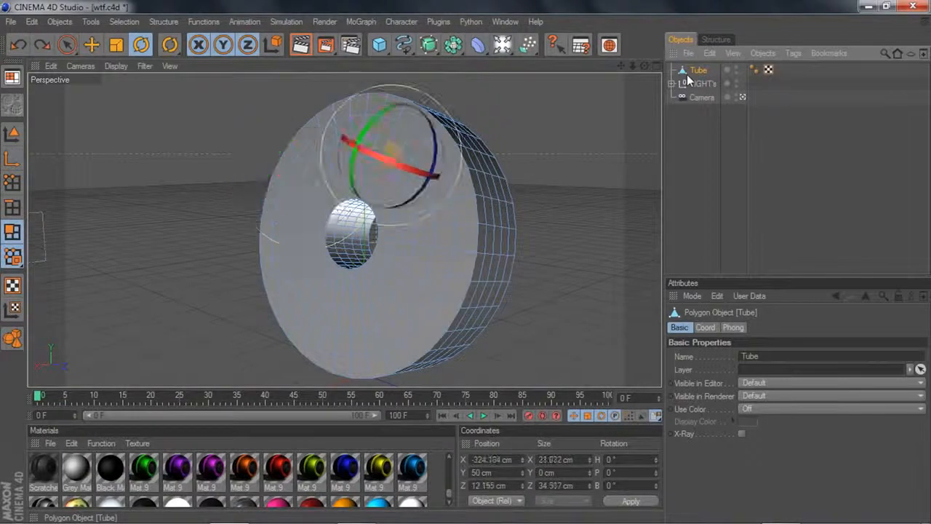
# - Convert the Tube to an editable polygon object once more and activate the Move tool
pyautogui.click(697, 75)
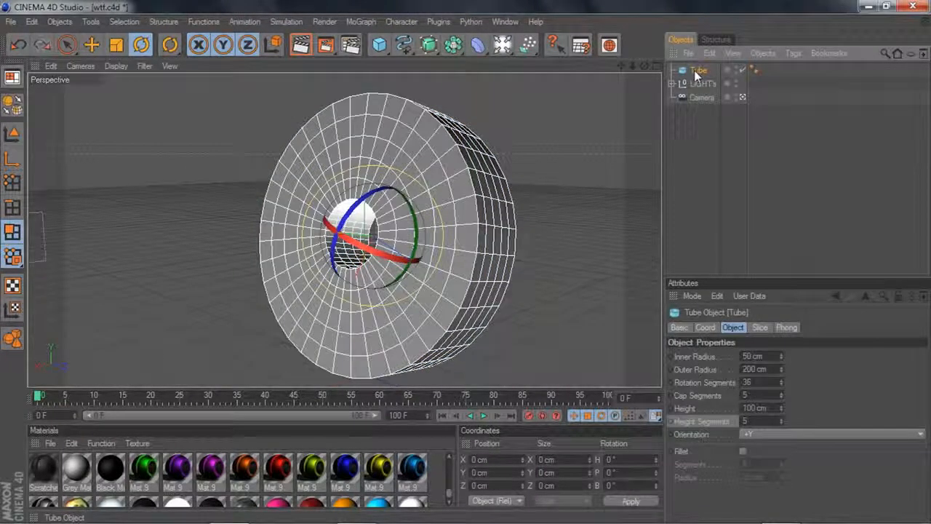
pyautogui.press('c')
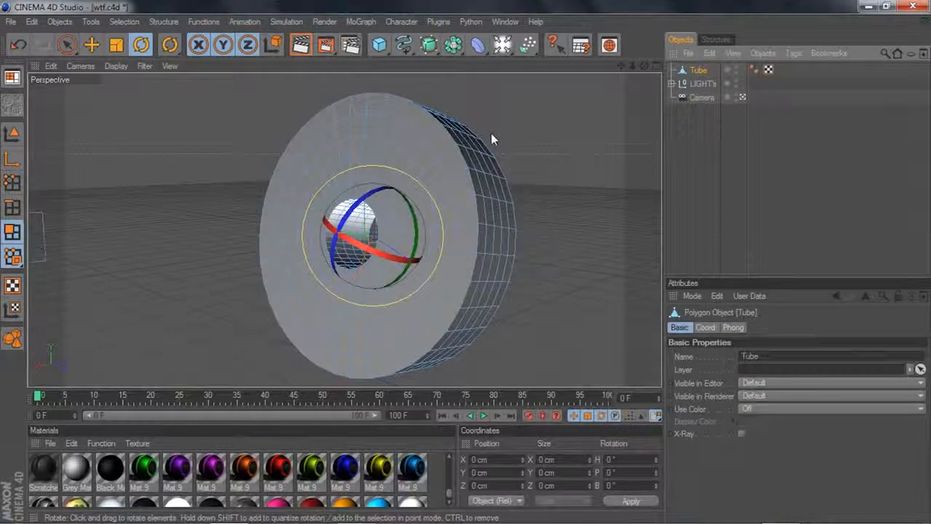
pyautogui.scroll(3, 616, 104)
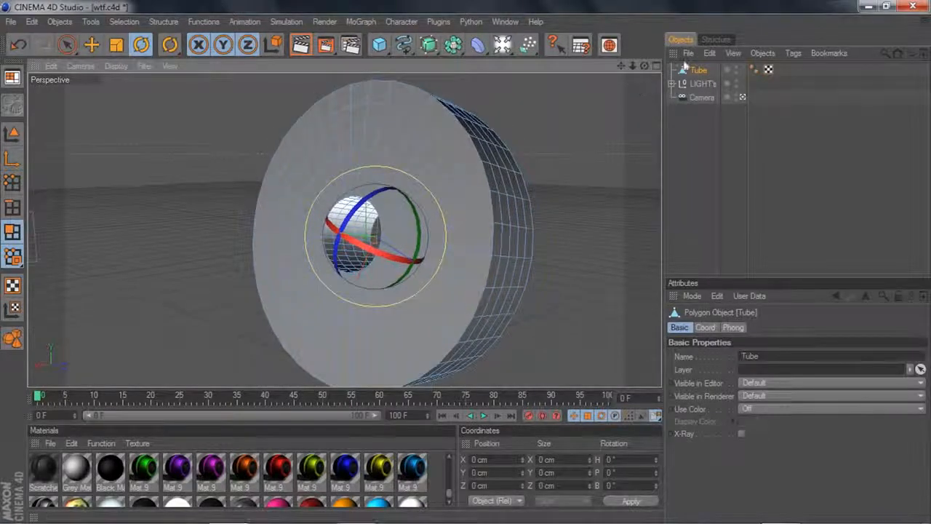
pyautogui.moveTo(644, 67); pyautogui.dragTo(539, 81)
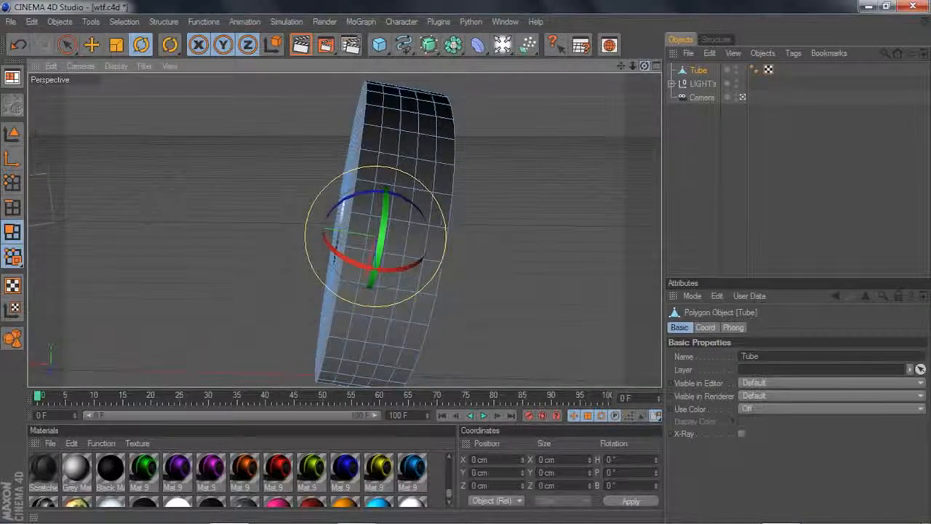
pyautogui.click(93, 46)
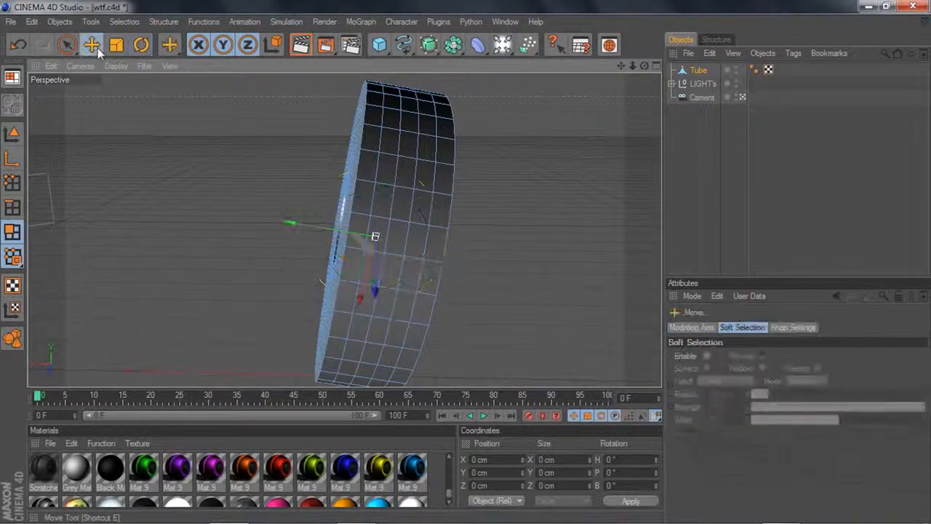
# - Try selecting individual polygons one at a time across the tube's outer rim
pyautogui.scroll(2, 418, 132)
pyautogui.moveTo(621, 66); pyautogui.dragTo(616, 95)
pyautogui.click(423, 117)
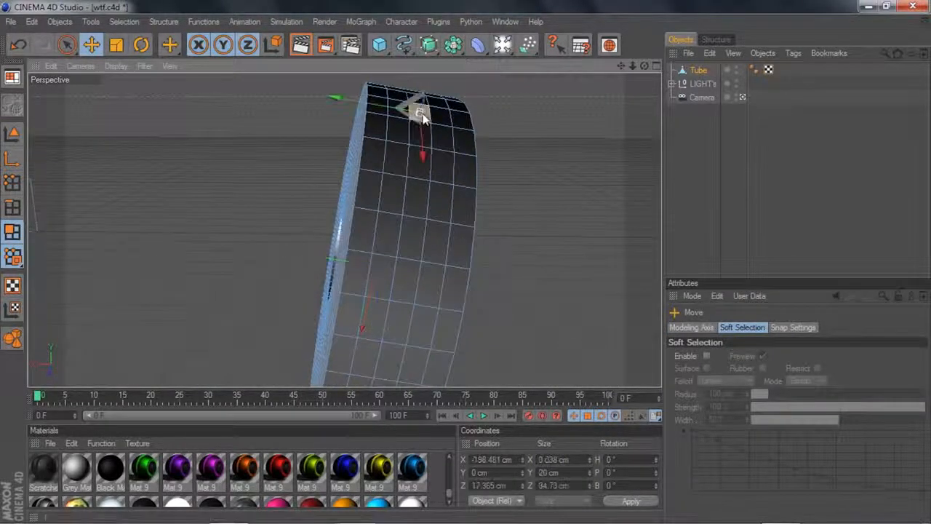
pyautogui.click(440, 122)
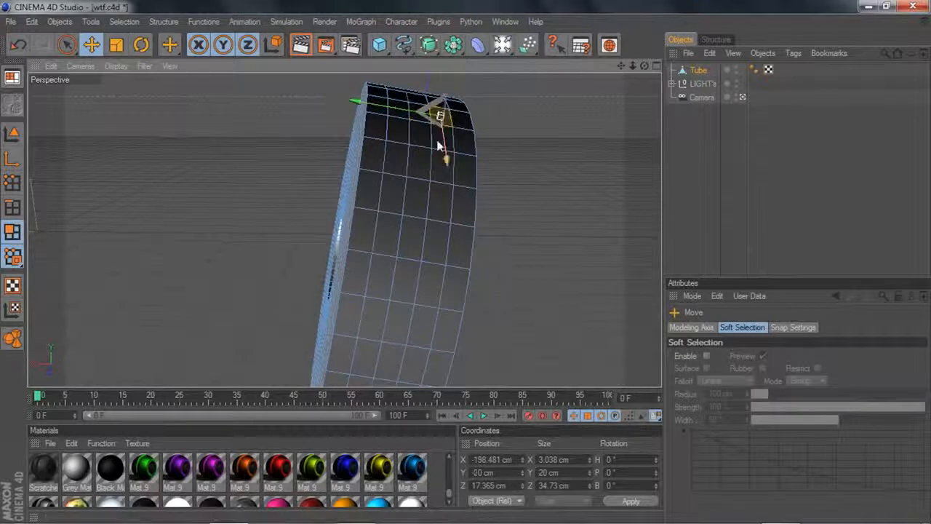
pyautogui.click(397, 156)
pyautogui.click(461, 170)
pyautogui.click(435, 203)
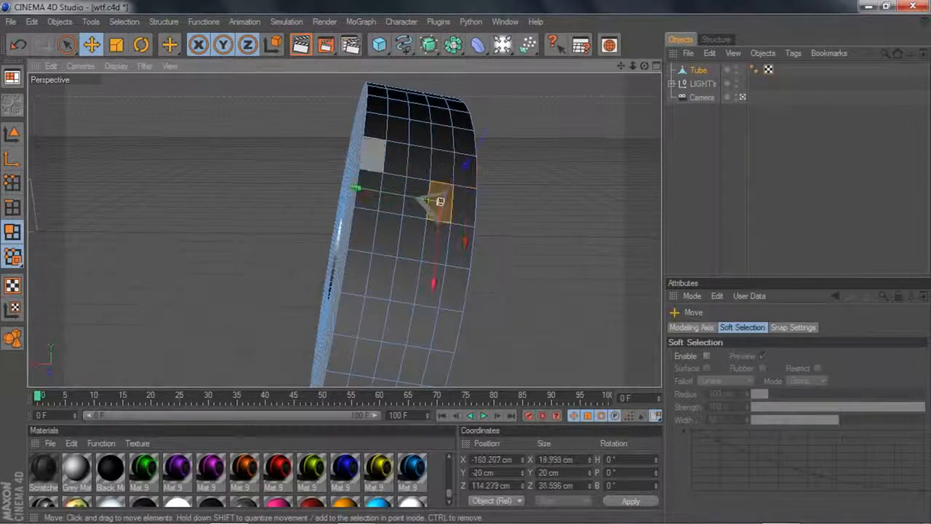
pyautogui.click(373, 155)
# - Build a multi-polygon selection on the tube's outer rim by adding separate polygons down and across the grid
pyautogui.click(438, 136)
pyautogui.keyDown('shift'); pyautogui.click(395, 157); pyautogui.keyUp('shift')
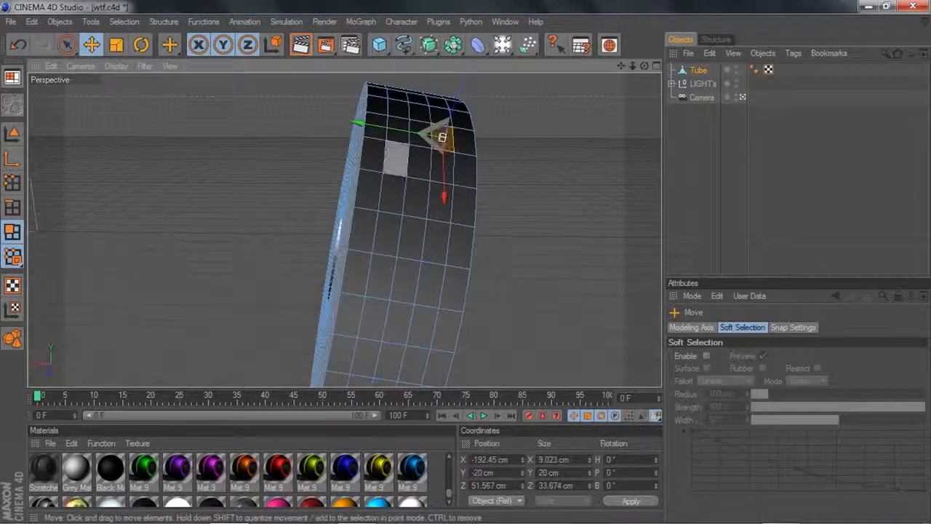
pyautogui.keyDown('shift'); pyautogui.click(393, 195); pyautogui.keyUp('shift')
pyautogui.keyDown('shift'); pyautogui.click(385, 239); pyautogui.keyUp('shift')
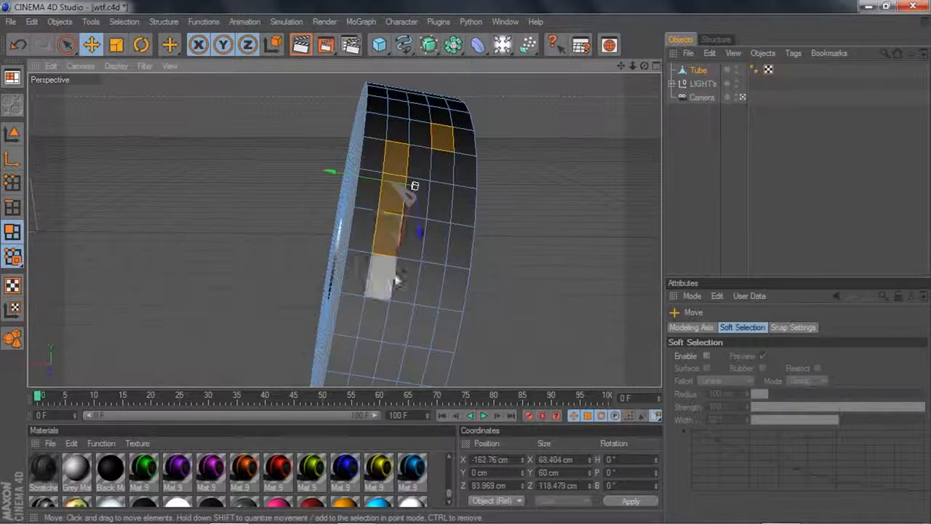
pyautogui.keyDown('shift'); pyautogui.click(387, 278); pyautogui.keyUp('shift')
pyautogui.keyDown('shift'); pyautogui.click(408, 281); pyautogui.keyUp('shift')
pyautogui.keyDown('shift'); pyautogui.click(435, 283); pyautogui.keyUp('shift')
pyautogui.keyDown('shift'); pyautogui.click(437, 237); pyautogui.keyUp('shift')
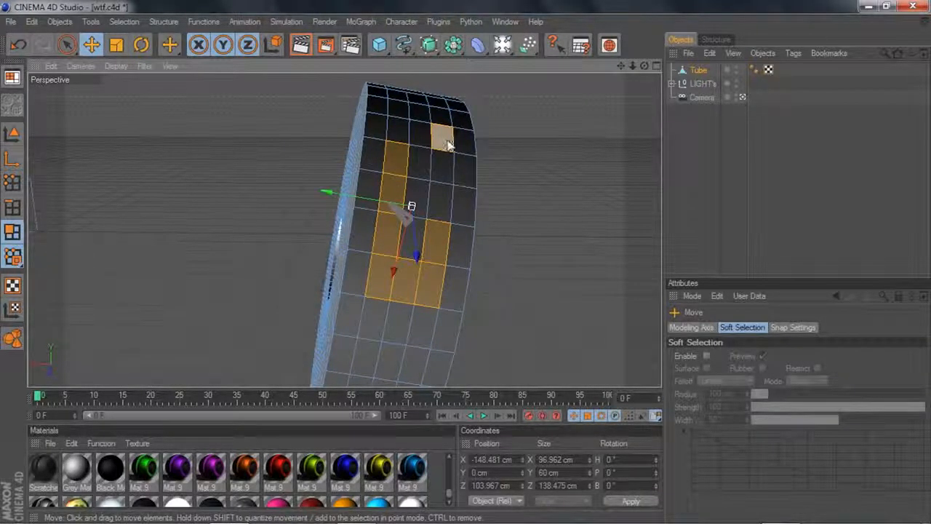
# - Select a strip of five adjoining polygons along the middle row of the tube's outer rim
pyautogui.click(420, 140)
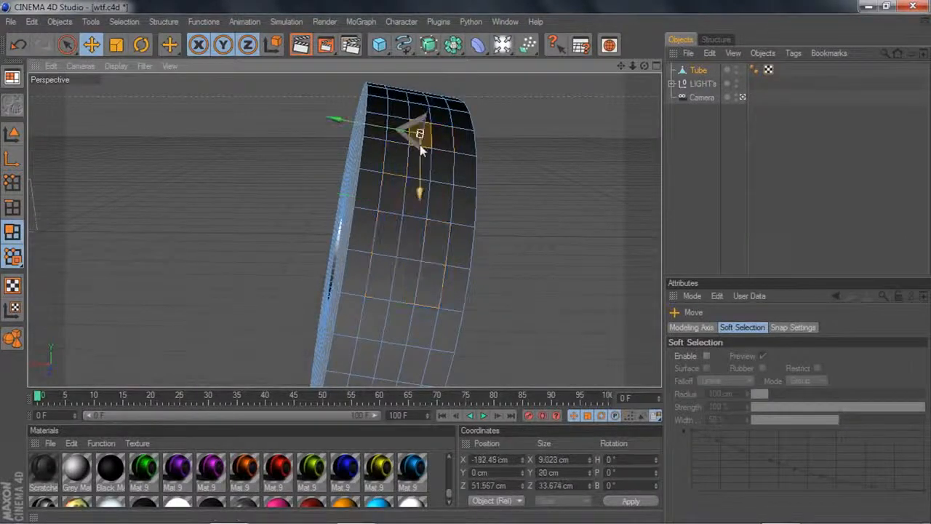
pyautogui.keyDown('shift'); pyautogui.click(415, 167); pyautogui.keyUp('shift')
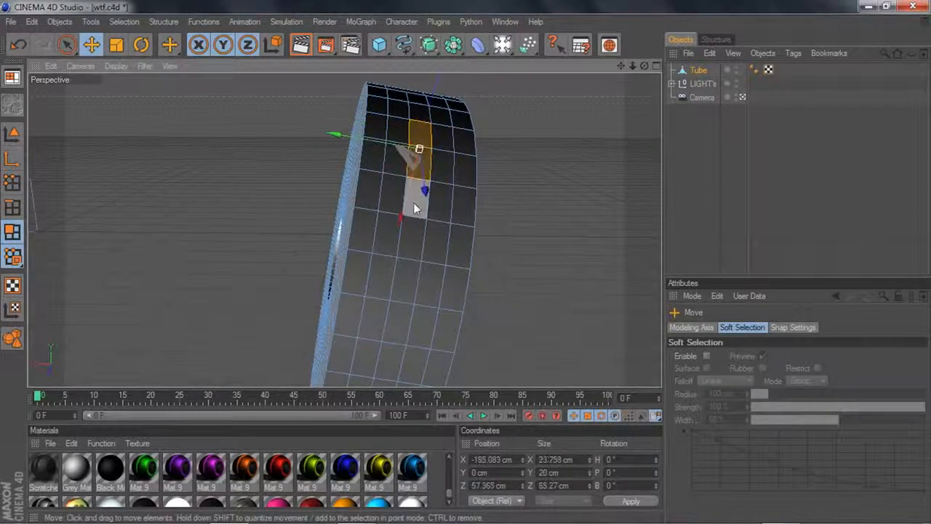
pyautogui.keyDown('shift'); pyautogui.click(415, 204); pyautogui.keyUp('shift')
pyautogui.keyDown('shift'); pyautogui.click(412, 234); pyautogui.keyUp('shift')
pyautogui.keyDown('shift'); pyautogui.click(406, 279); pyautogui.keyUp('shift')
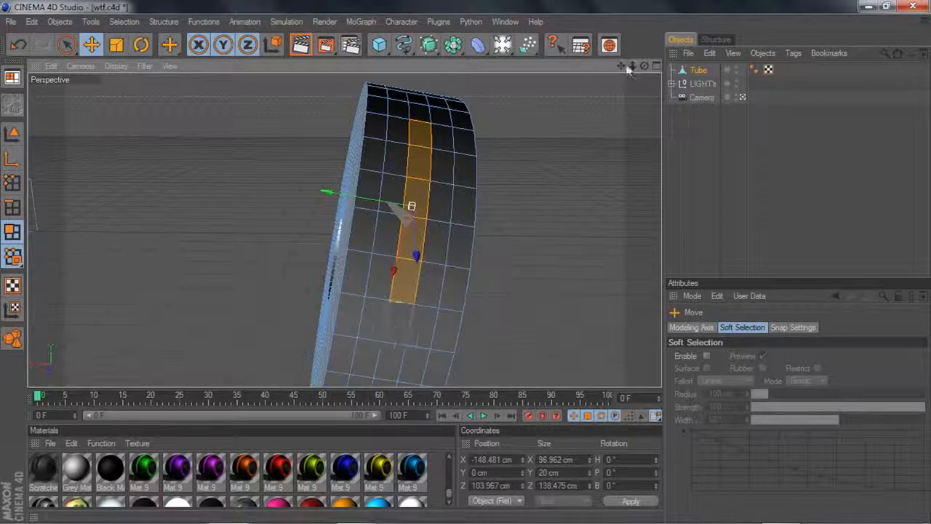
pyautogui.moveTo(645, 66); pyautogui.dragTo(645, 51)
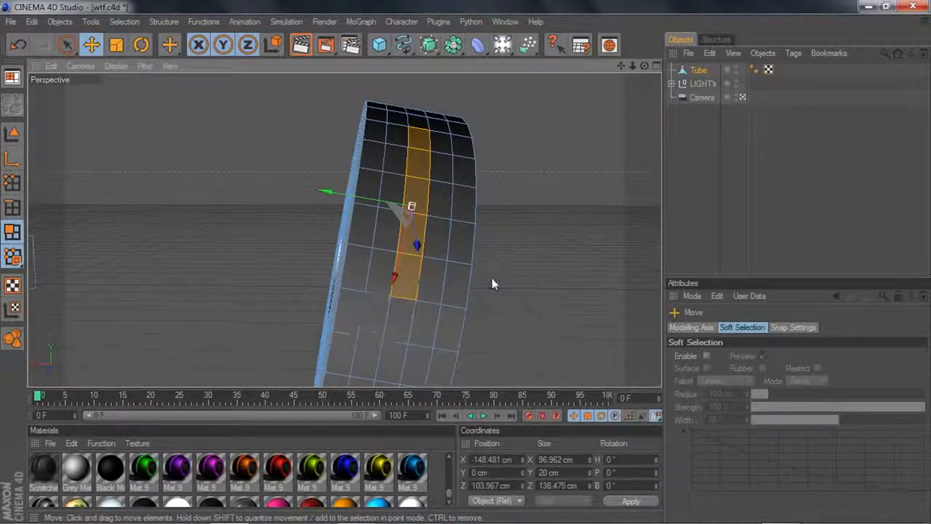
# - Select the complete middle polygon loop around the tube's outer rim with Loop Selection
pyautogui.press('u')
pyautogui.press('l')
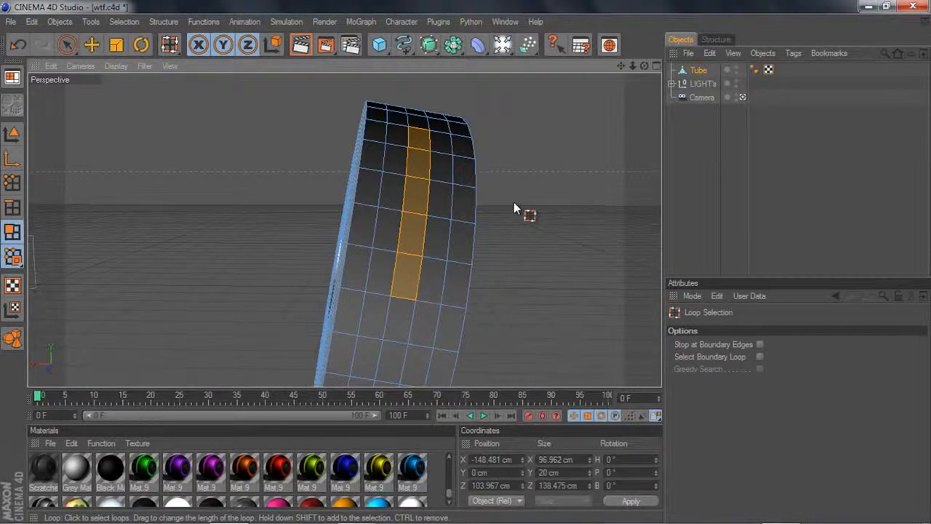
pyautogui.press('u')
pyautogui.hotkey('shift', 'u')
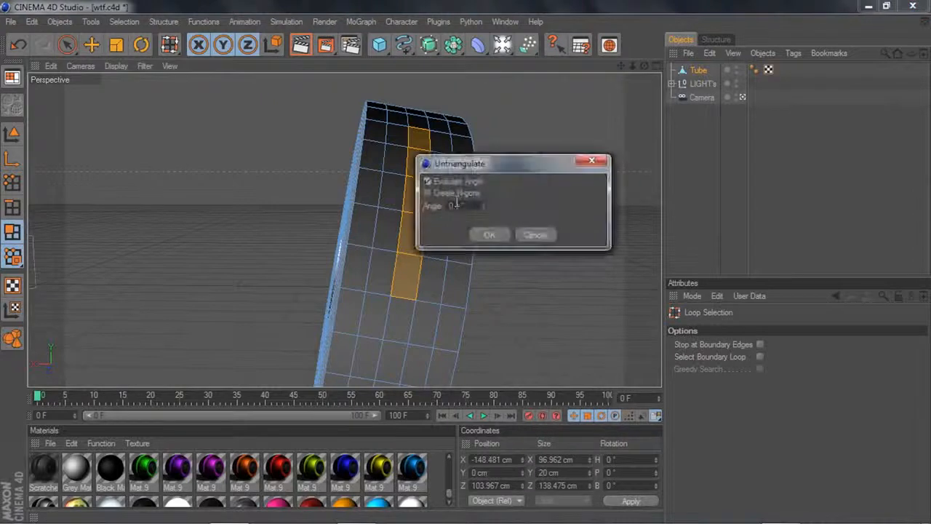
pyautogui.click(535, 235)
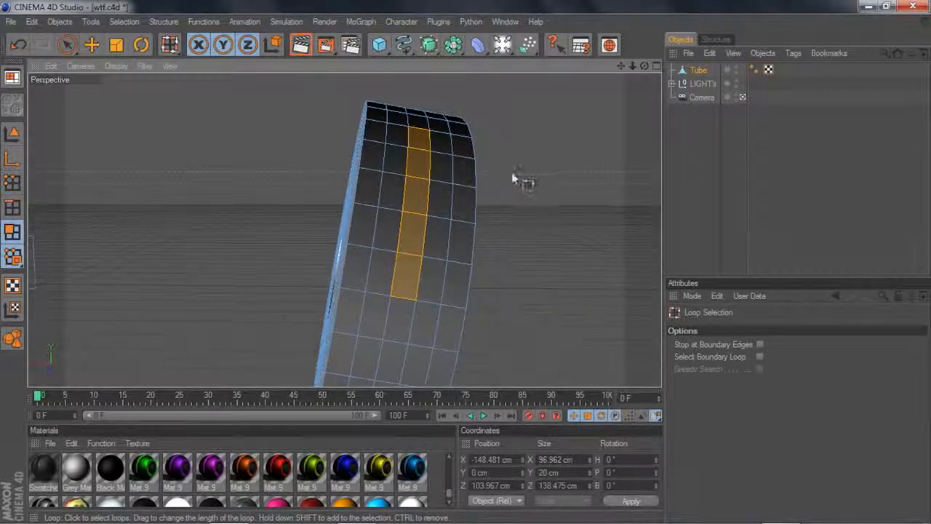
pyautogui.click(406, 298)
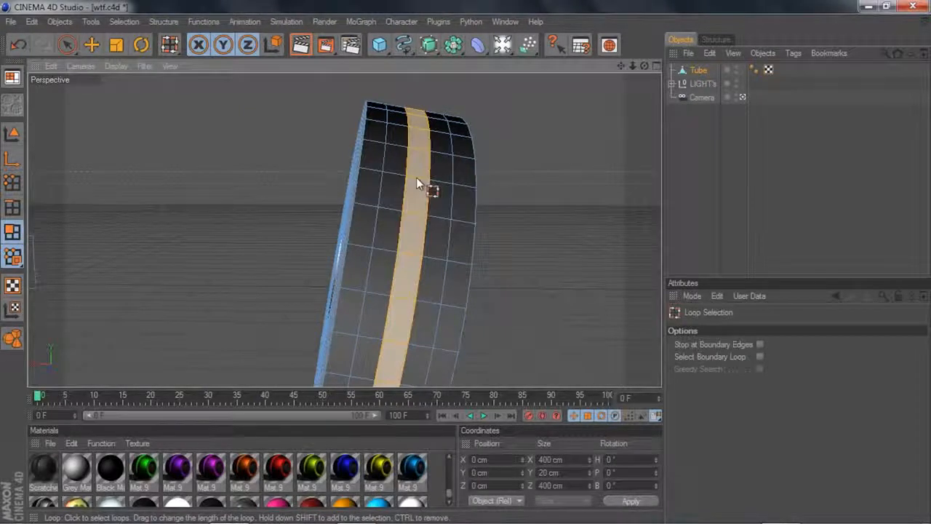
pyautogui.moveTo(621, 67); pyautogui.dragTo(545, 64)
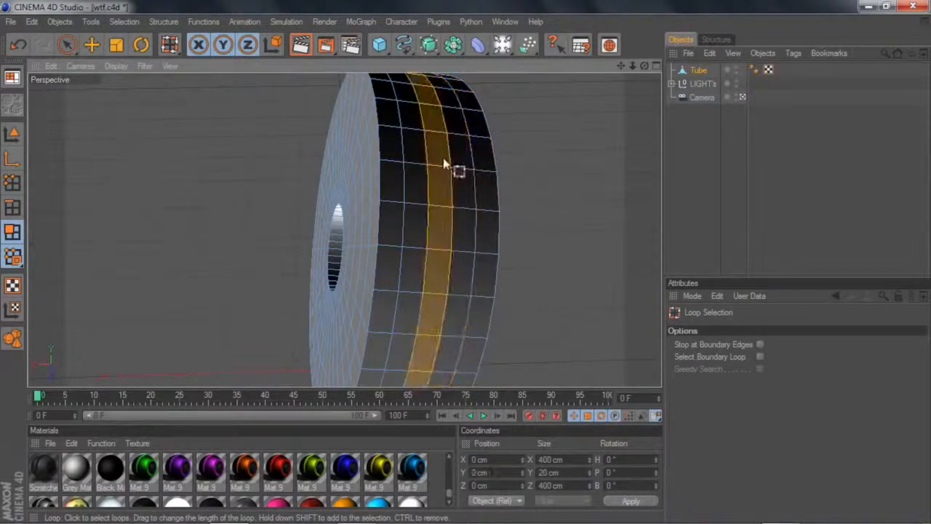
# - Try a loop selection across the rim's width, and select single rim polygons with the Move tool
pyautogui.click(458, 181)
pyautogui.click(91, 45)
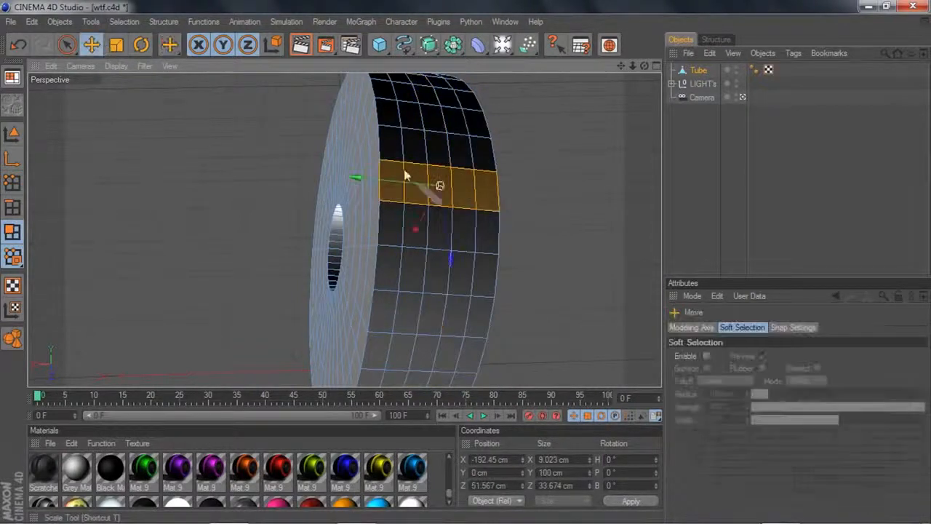
pyautogui.click(437, 149)
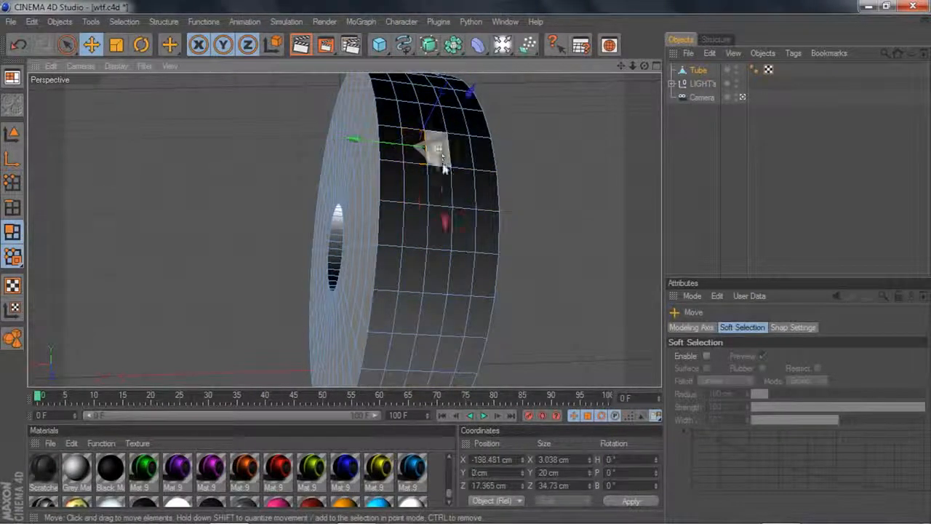
pyautogui.keyDown('shift'); pyautogui.click(420, 189); pyautogui.keyUp('shift')
pyautogui.click(449, 197)
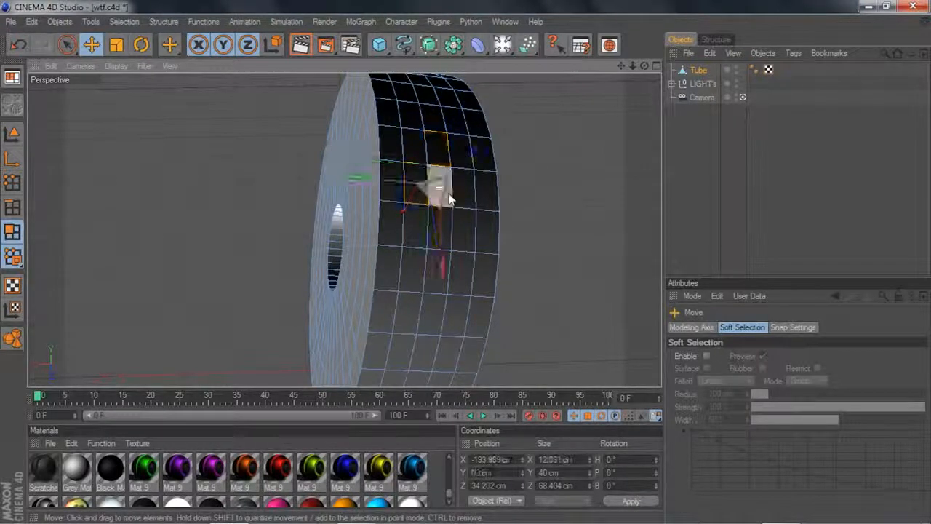
# - Loop-select the middle polygon ring of the outer rim and add the neighbouring loop on each side
pyautogui.press('u')
pyautogui.press('l')
pyautogui.click(438, 169)
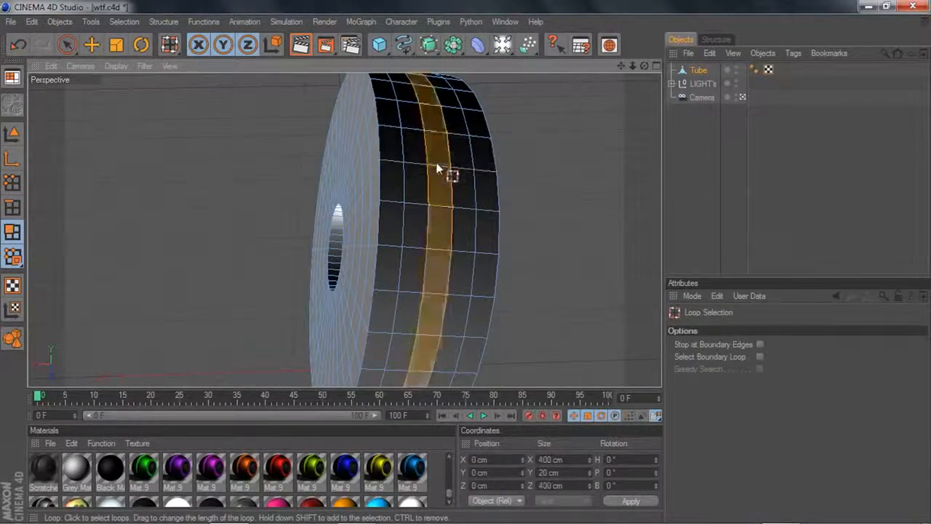
pyautogui.moveTo(644, 66); pyautogui.dragTo(620, 93)
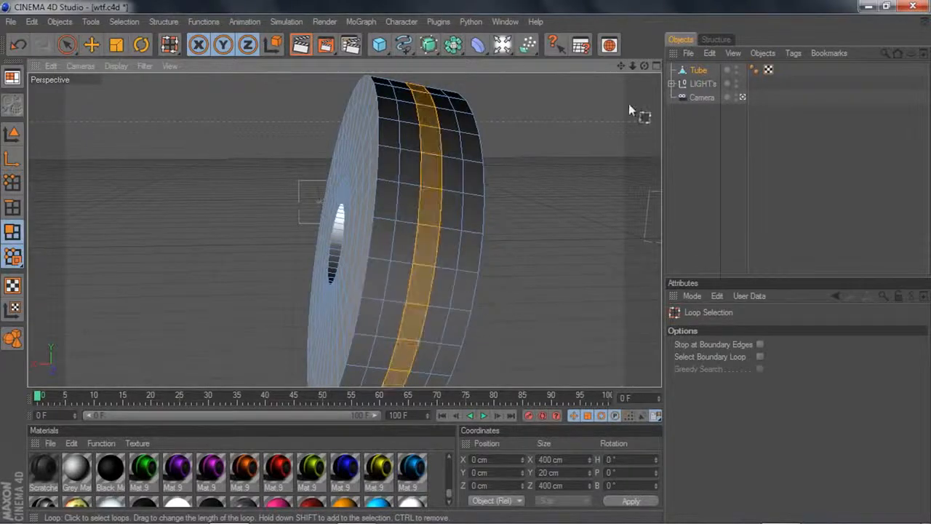
pyautogui.keyDown('shift'); pyautogui.click(415, 154); pyautogui.keyUp('shift')
pyautogui.keyDown('shift'); pyautogui.moveTo(514, 169); pyautogui.dragTo(524, 164); pyautogui.keyUp('shift')
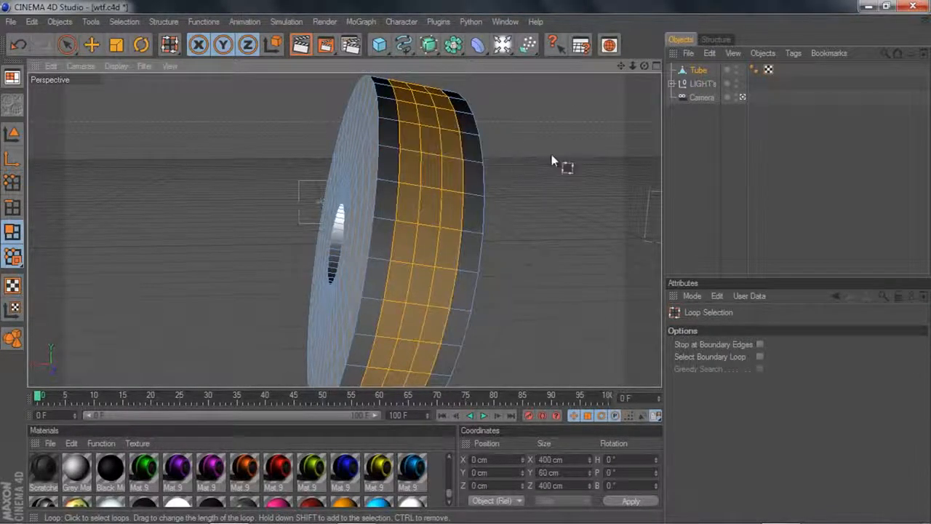
# - Activate the Extrude tool for the three selected polygon loops on the rim
pyautogui.moveTo(644, 67); pyautogui.dragTo(575, 152)
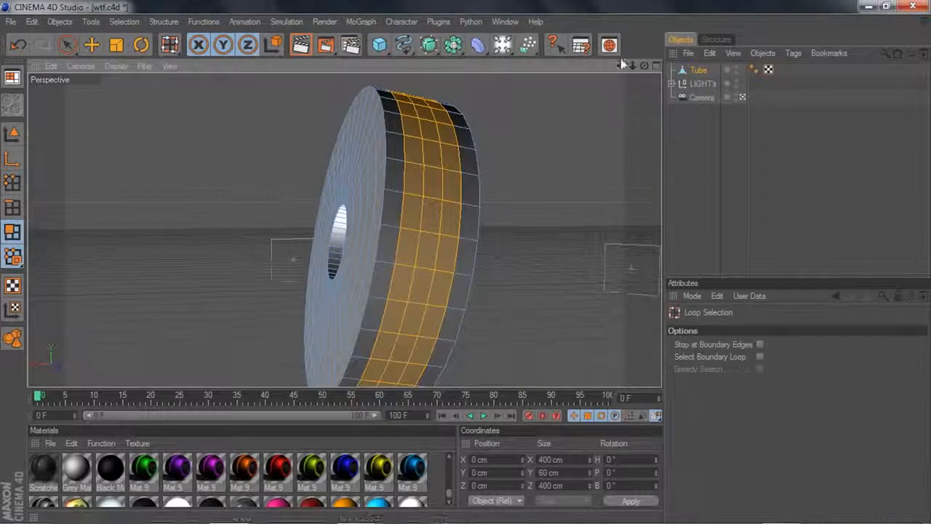
pyautogui.moveTo(622, 68); pyautogui.dragTo(643, 64)
pyautogui.rightClick(538, 109)
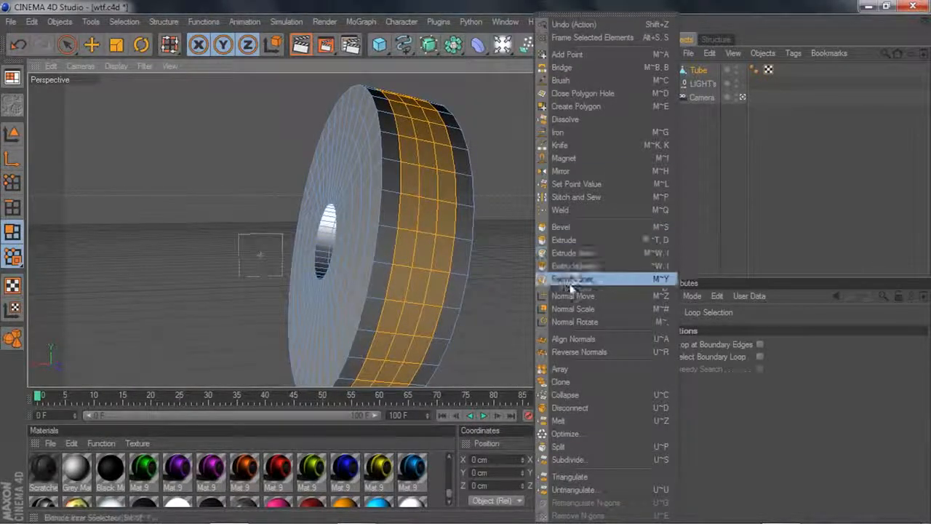
pyautogui.click(519, 101)
pyautogui.rightClick(542, 101)
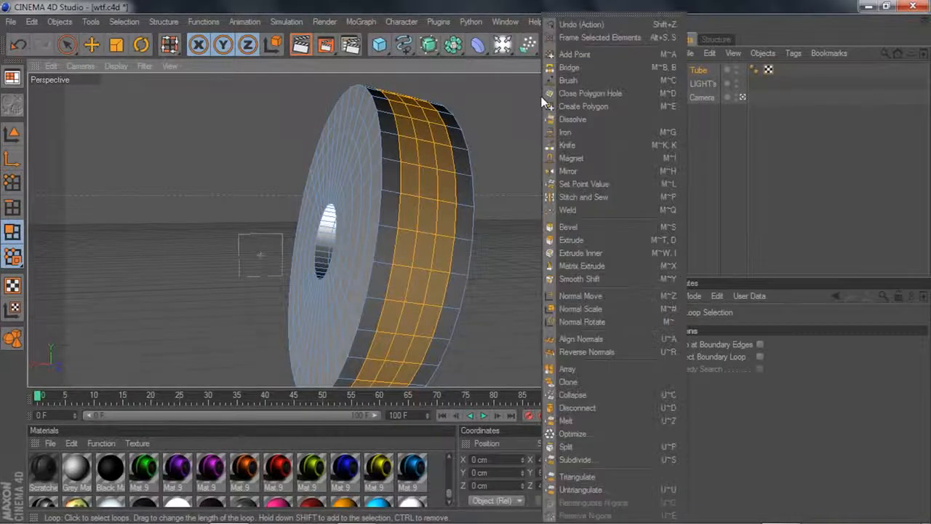
pyautogui.click(573, 240)
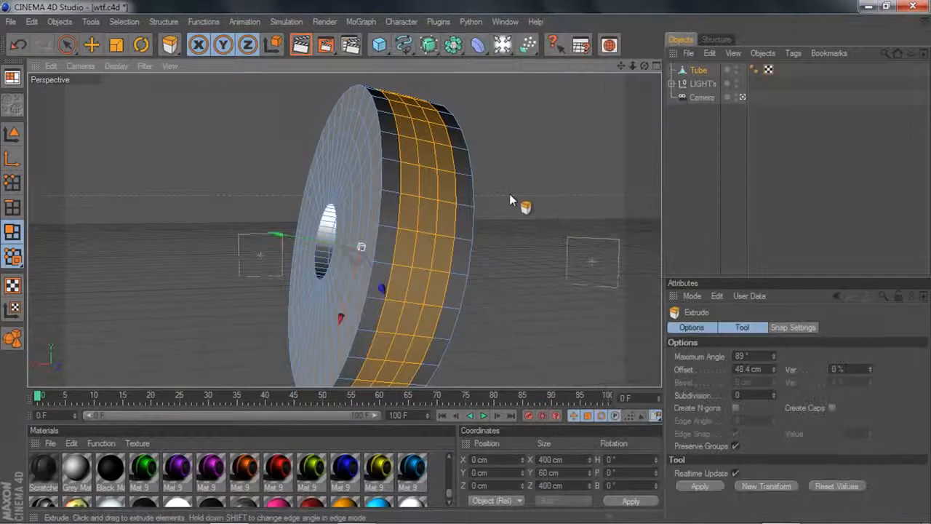
# - Try beveling the three selected rim loops with about 15.1 cm extrusion and inner offset, and undo it
pyautogui.rightClick(545, 107)
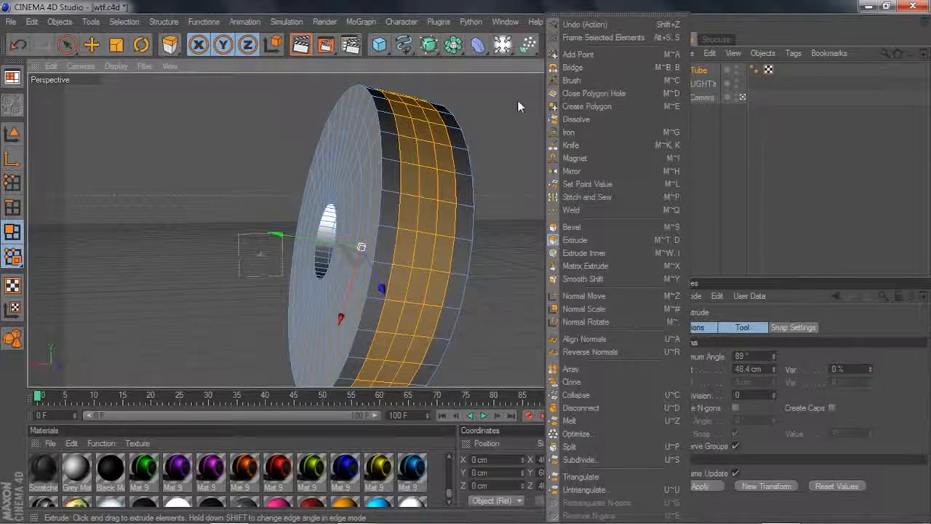
pyautogui.click(572, 228)
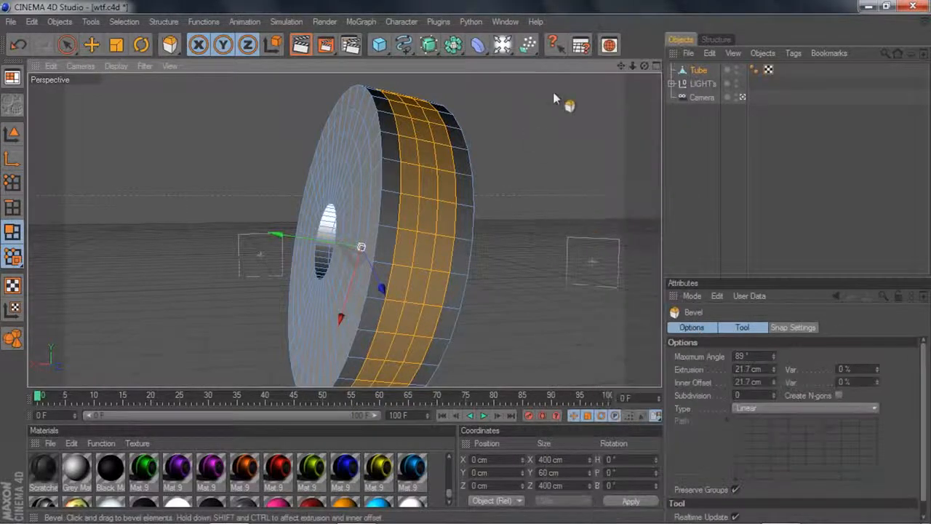
pyautogui.moveTo(644, 65); pyautogui.dragTo(596, 62)
pyautogui.rightClick(572, 132)
pyautogui.click(595, 227)
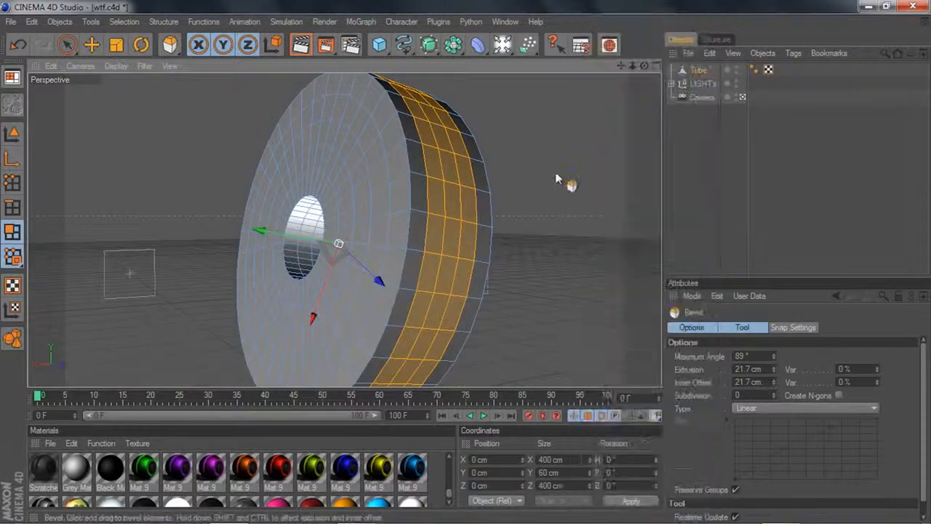
pyautogui.moveTo(568, 229); pyautogui.dragTo(589, 229)
pyautogui.scroll(3, 550, 135)
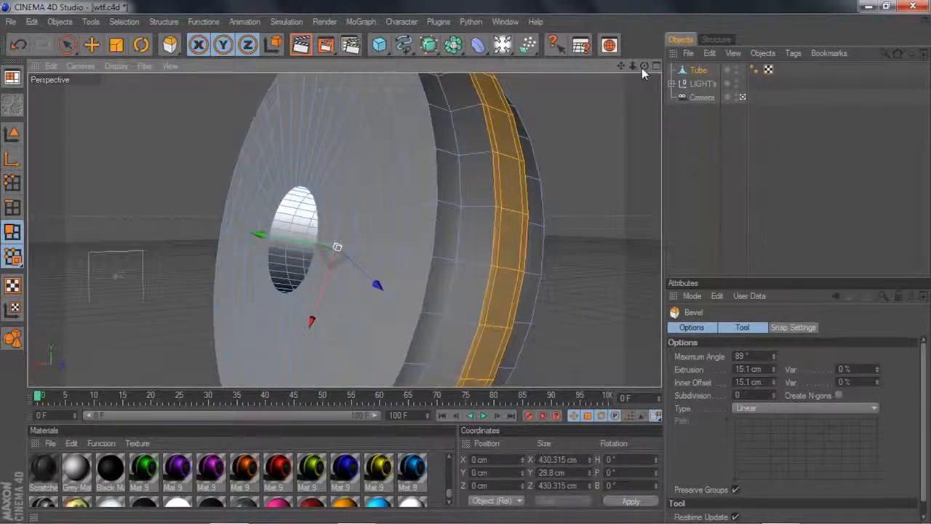
pyautogui.moveTo(644, 66)
pyautogui.mouseDown()
pyautogui.moveTo(611, 68)
pyautogui.moveTo(684, 57)
pyautogui.moveTo(641, 67)
pyautogui.moveTo(654, 67)
pyautogui.mouseUp()
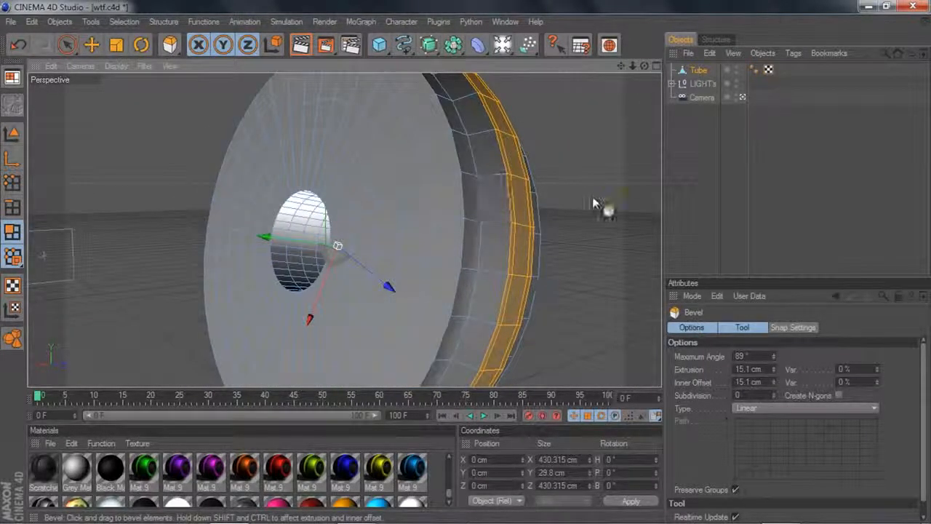
pyautogui.hotkey('ctrl', 'z')
# - Try extruding the selected rim loops with the Extrude tool, including outward by about 54 cm, and undo the attempts
pyautogui.moveTo(548, 163); pyautogui.dragTo(541, 181)
pyautogui.rightClick(548, 163)
pyautogui.click(581, 239)
pyautogui.scroll(-2, 588, 184)
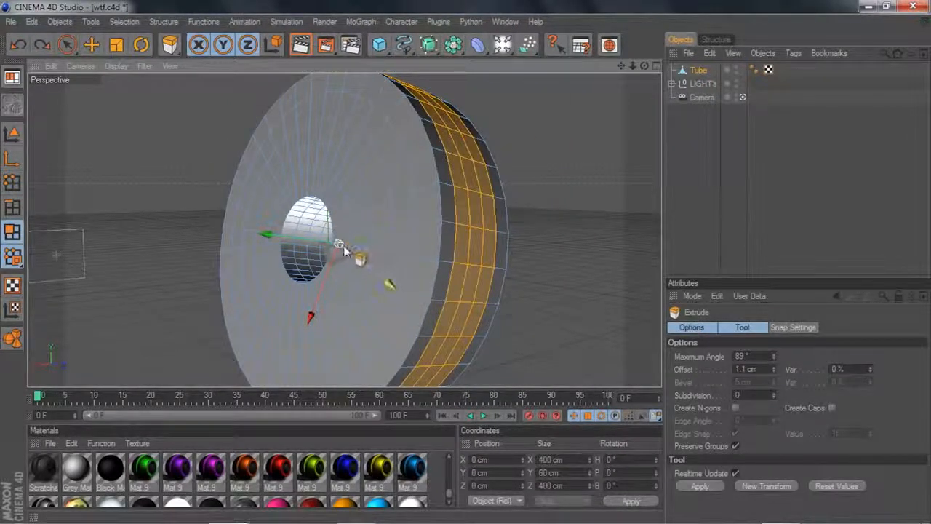
pyautogui.moveTo(337, 244); pyautogui.dragTo(251, 291)
pyautogui.hotkey('ctrl', 'z')
pyautogui.hotkey('ctrl', 'z')
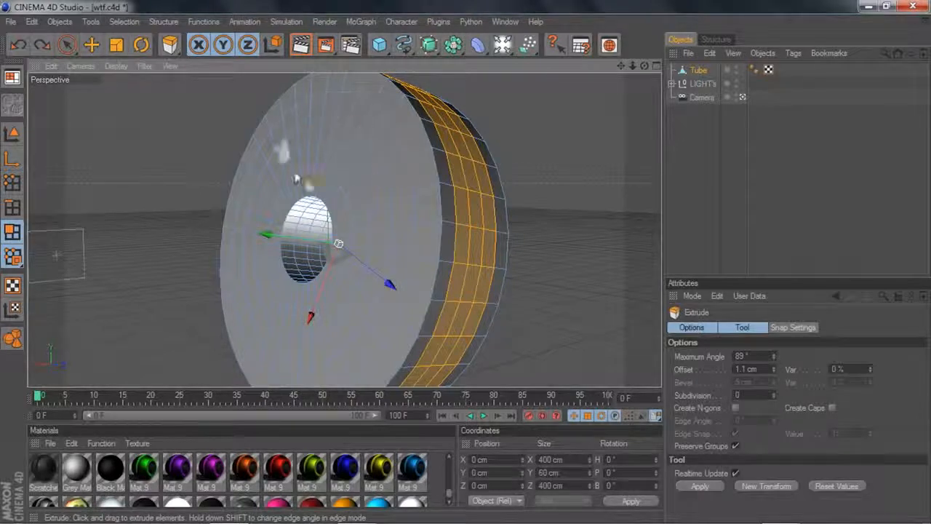
pyautogui.scroll(-1, 590, 120)
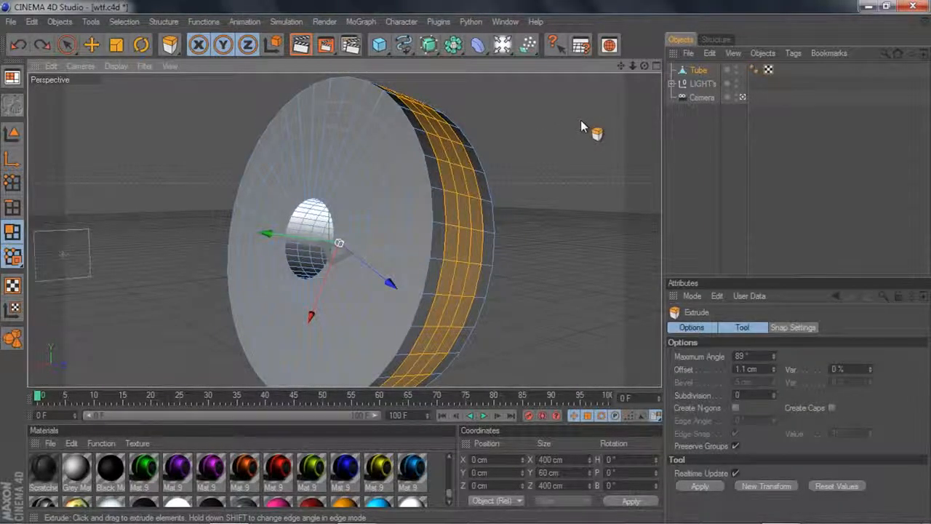
pyautogui.moveTo(581, 121); pyautogui.dragTo(621, 121)
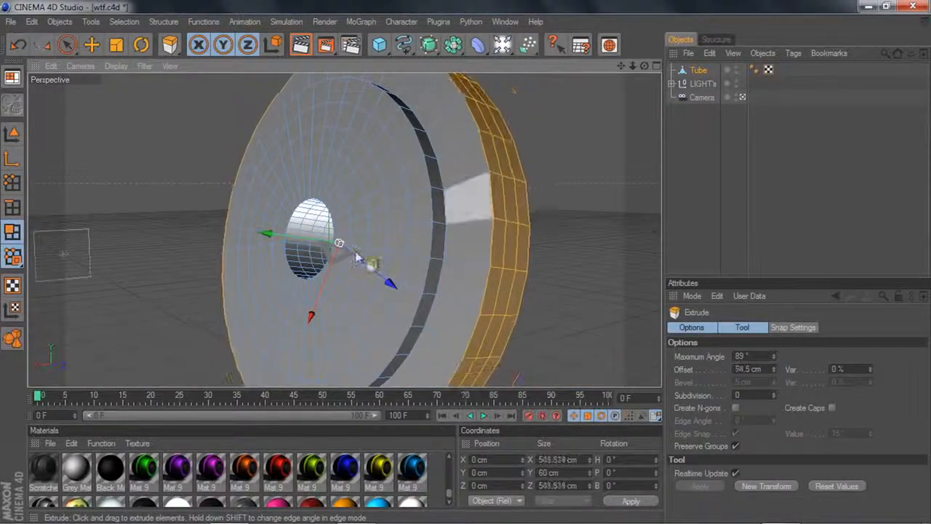
pyautogui.hotkey('ctrl', 'z')
# - Inset the three selected rim loops with Extrude Inner by an offset of about 10.1 cm
pyautogui.rightClick(550, 161)
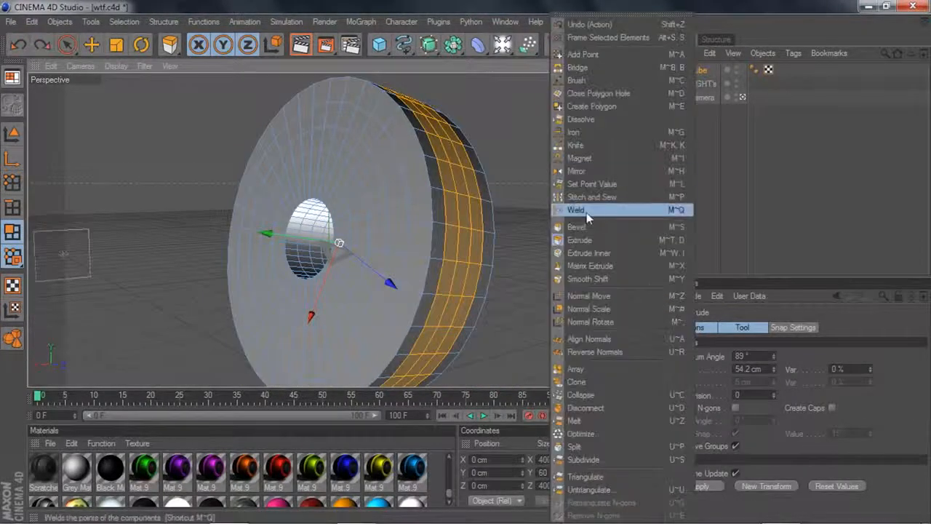
pyautogui.click(589, 253)
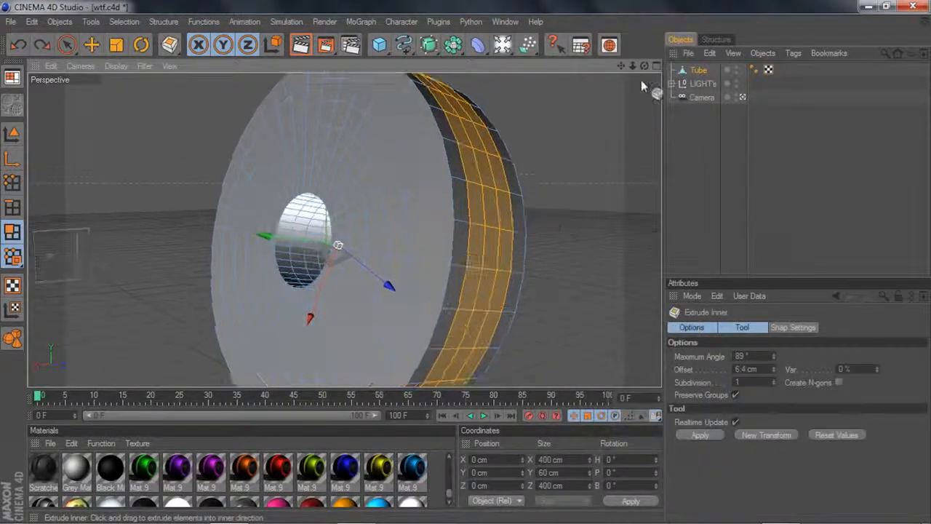
pyautogui.moveTo(645, 66); pyautogui.dragTo(572, 91)
pyautogui.rightClick(520, 168)
pyautogui.click(487, 169)
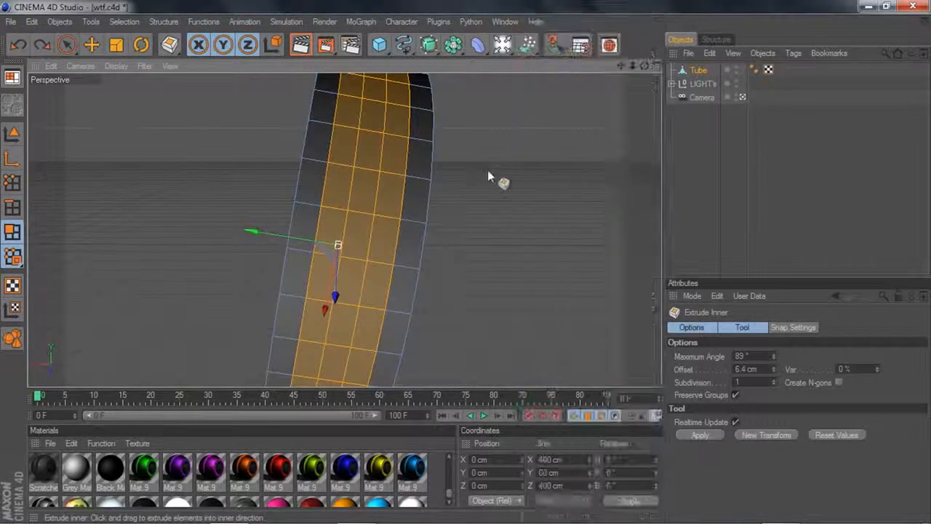
pyautogui.moveTo(513, 171); pyautogui.dragTo(490, 172)
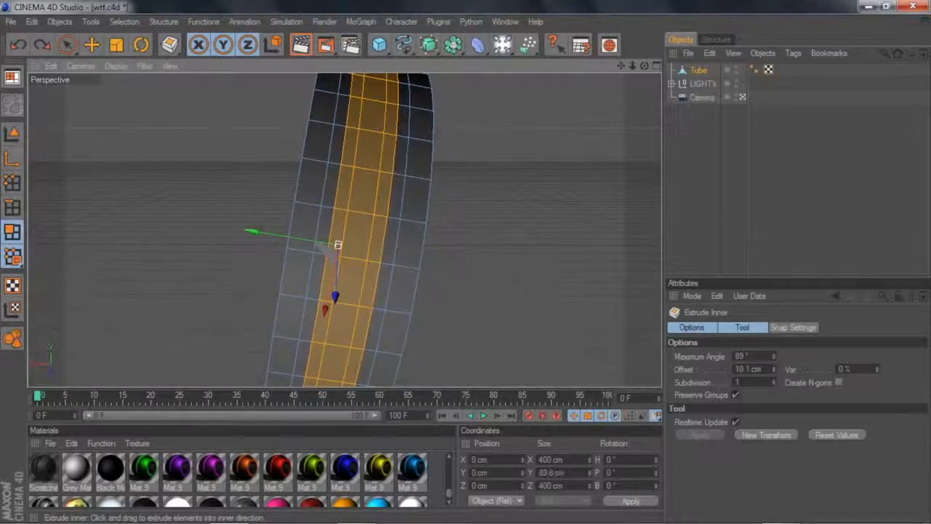
# - Try insetting the three selected rim loops with Extrude Inner by about 3.2 cm, and undo the inset
pyautogui.moveTo(503, 180); pyautogui.dragTo(518, 179)
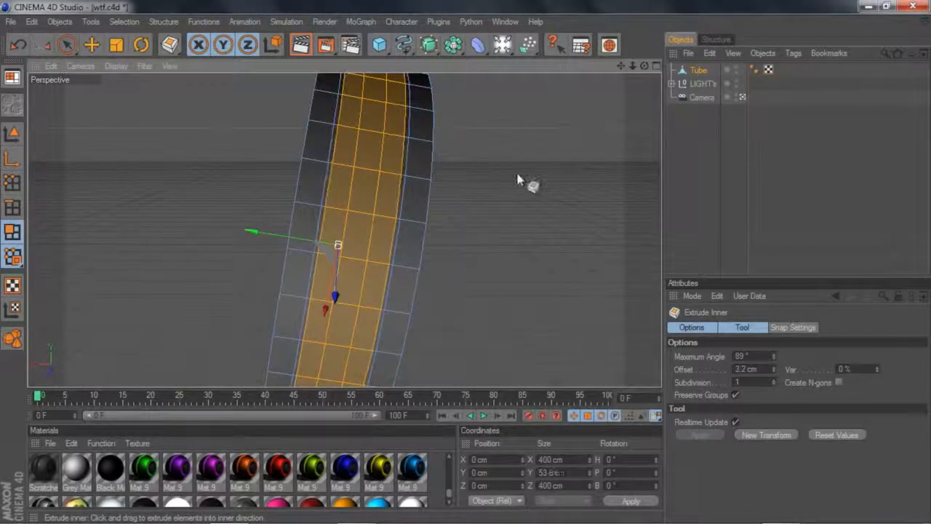
pyautogui.hotkey('ctrl', 'z')
pyautogui.hotkey('ctrl', 'z')
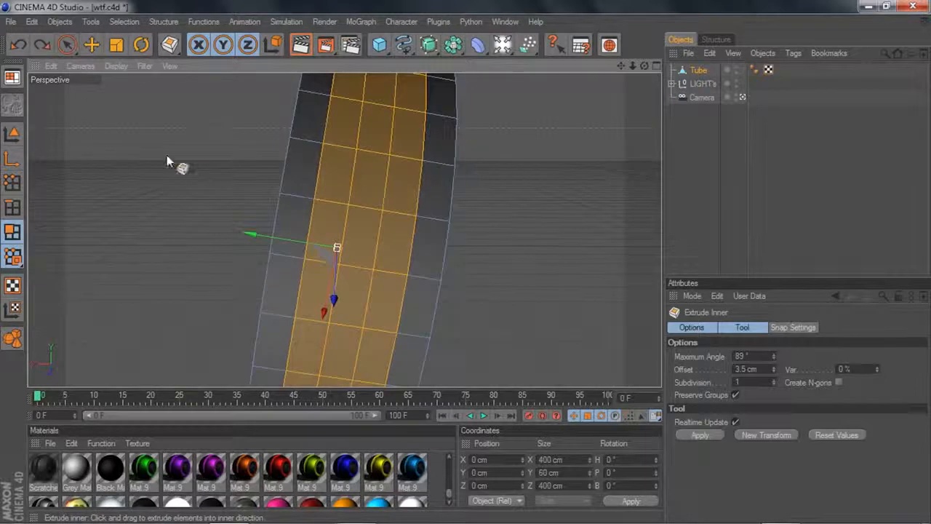
# - Try extruding the three selected rim loops inward with the Extrude tool
pyautogui.rightClick(94, 142)
pyautogui.click(139, 240)
pyautogui.moveTo(373, 143); pyautogui.dragTo(342, 143)
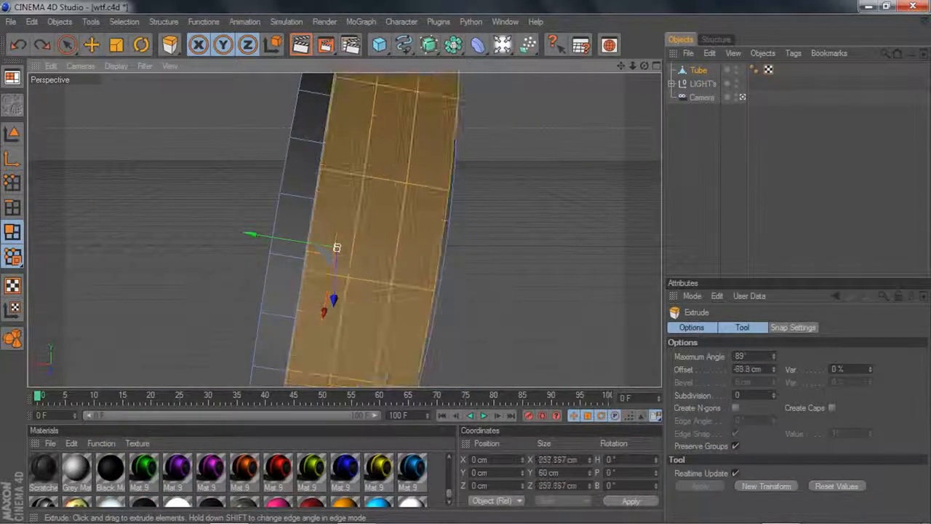
# - Inset the three selected rim loops with Extrude Inner by an offset of about 8.8 cm
pyautogui.rightClick(121, 201)
pyautogui.click(132, 255)
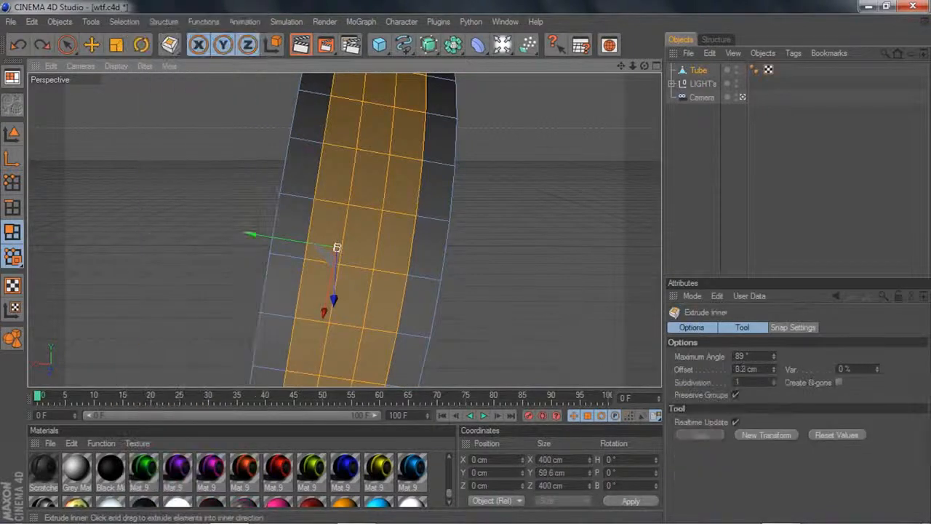
pyautogui.moveTo(342, 251); pyautogui.dragTo(320, 251)
# - Try extruding the inset rim band, including inward by about 7 cm, and undo both the extrusion and the inset
pyautogui.rightClick(142, 218)
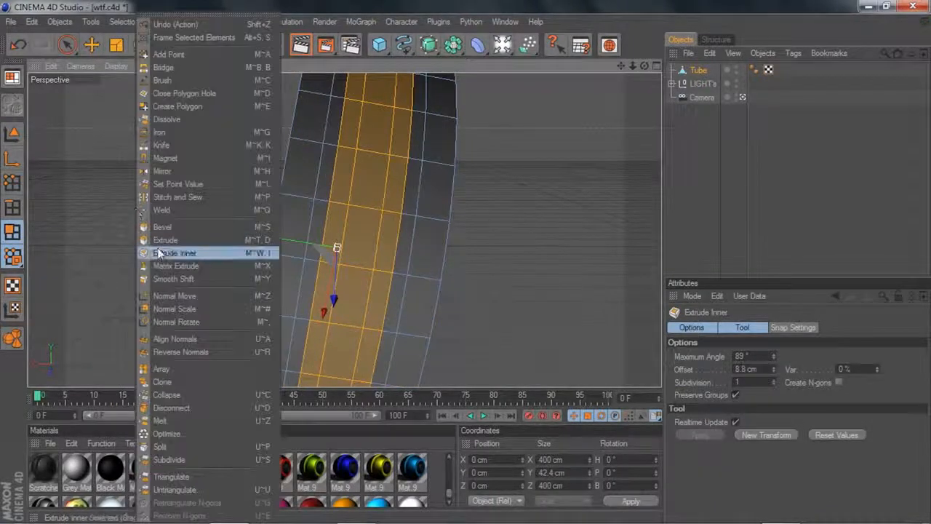
pyautogui.click(182, 245)
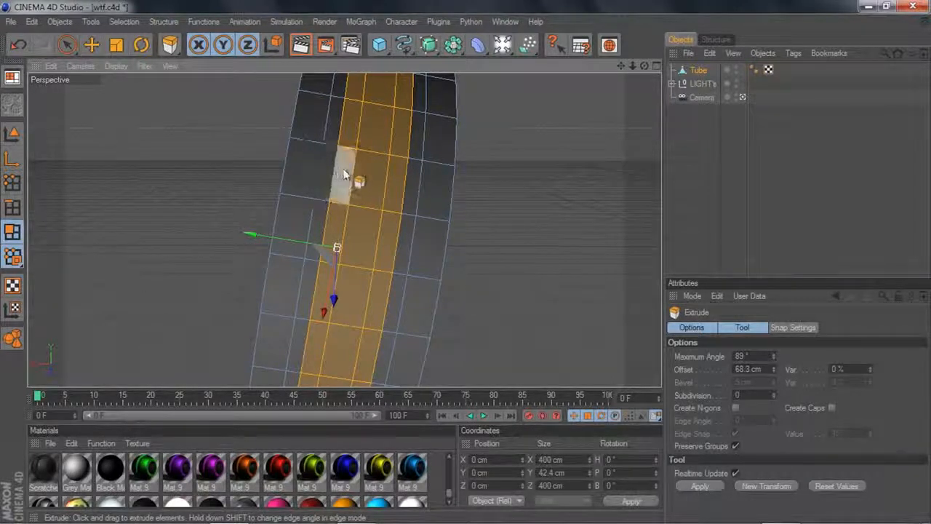
pyautogui.moveTo(138, 171)
pyautogui.mouseDown()
pyautogui.moveTo(164, 171)
pyautogui.moveTo(95, 171)
pyautogui.moveTo(150, 171)
pyautogui.moveTo(116, 171)
pyautogui.moveTo(138, 177)
pyautogui.mouseUp()
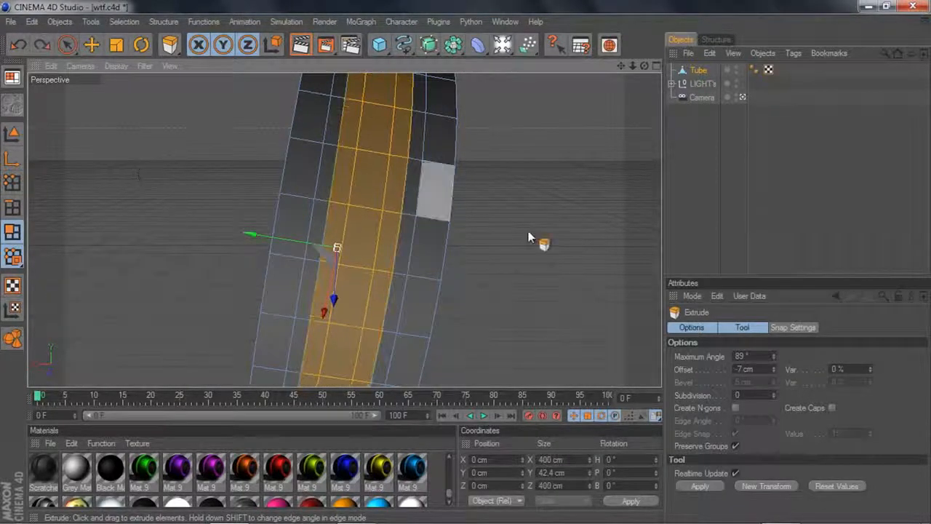
pyautogui.scroll(-3, 536, 211)
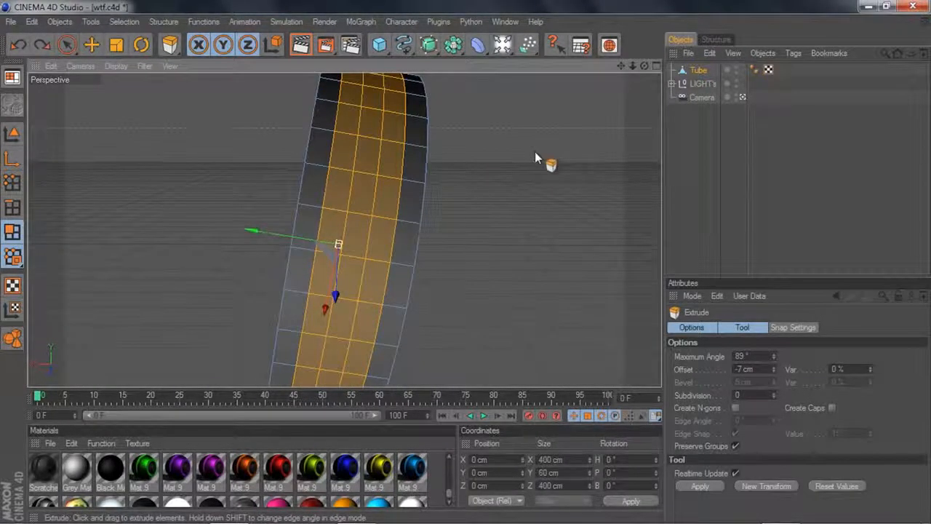
# - Inset the selected rim loops with Extrude Inner and extrude the inset band outward by about 12.1 cm
pyautogui.scroll(2, 535, 151)
pyautogui.rightClick(542, 175)
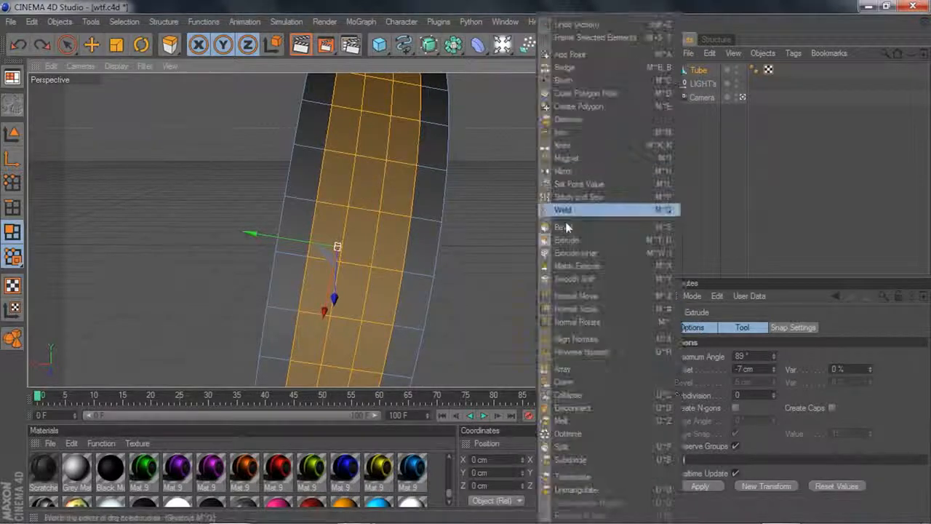
pyautogui.click(582, 369)
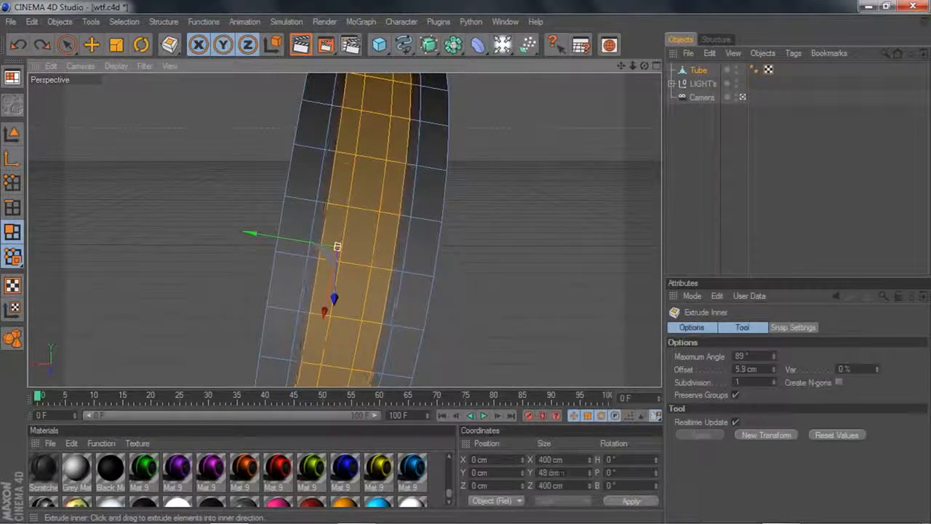
pyautogui.rightClick(544, 182)
pyautogui.click(573, 282)
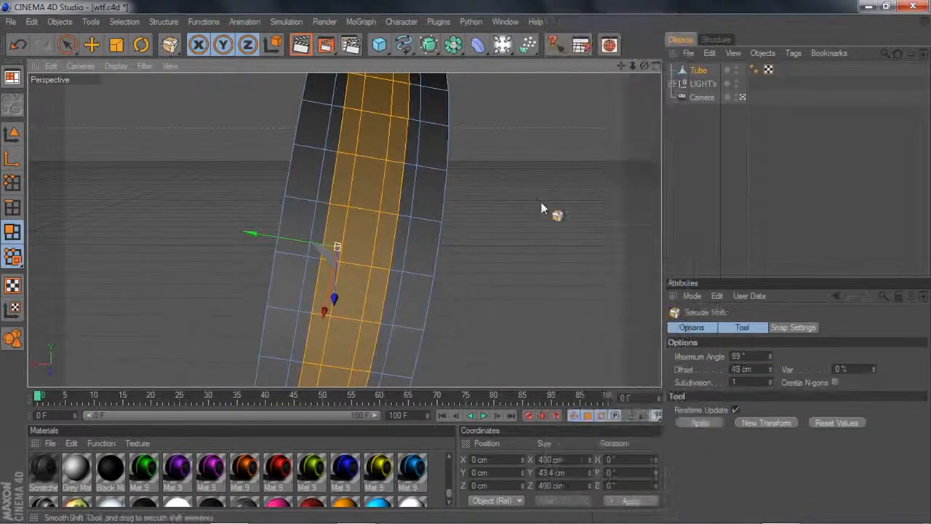
pyautogui.moveTo(544, 206); pyautogui.dragTo(525, 206)
pyautogui.rightClick(542, 198)
pyautogui.click(571, 227)
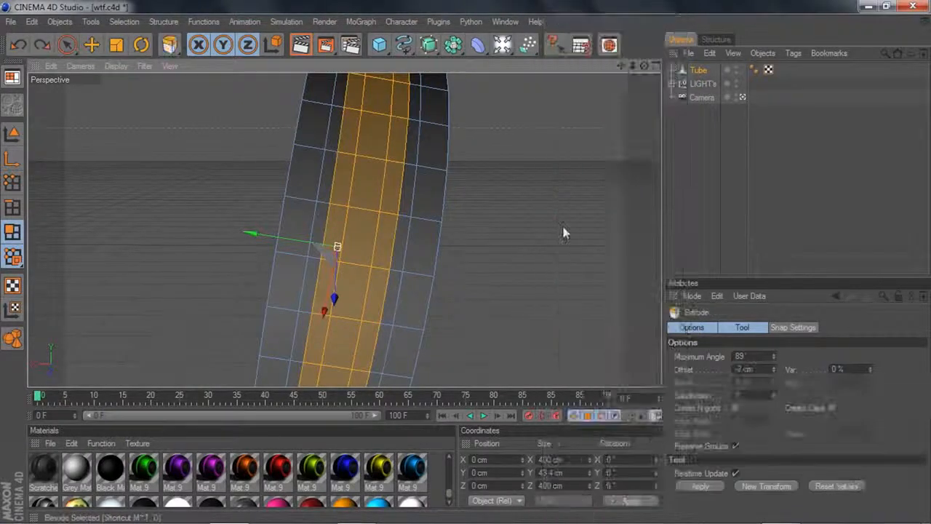
pyautogui.moveTo(565, 231); pyautogui.dragTo(590, 158)
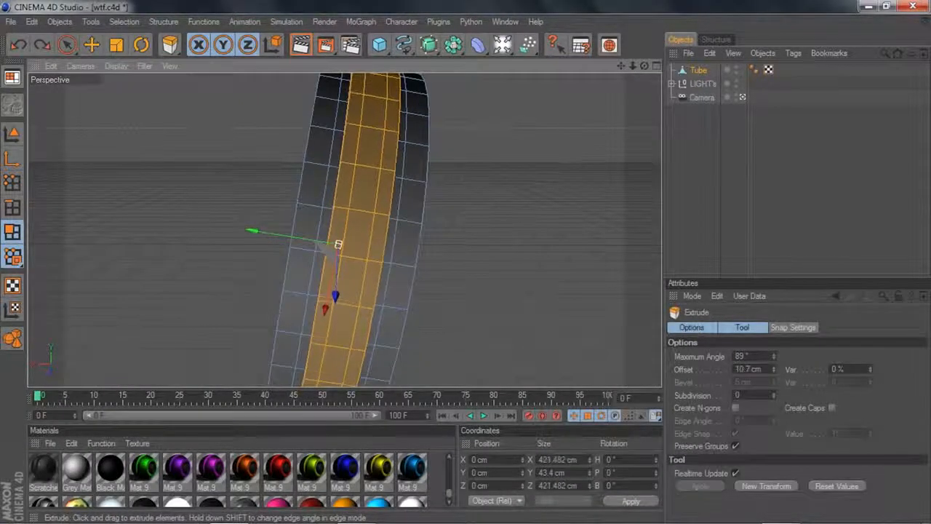
pyautogui.moveTo(644, 66); pyautogui.dragTo(683, 67)
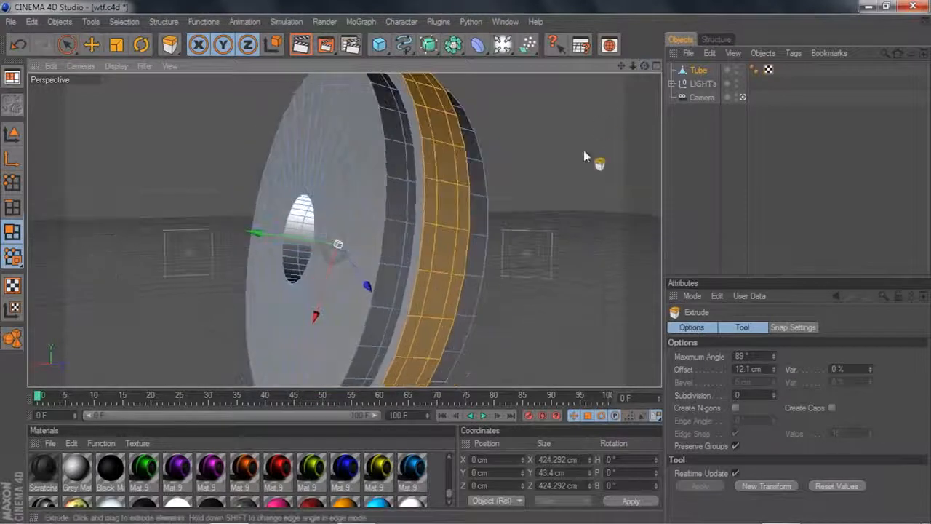
# - Inset the raised rim band and extrude it outward as a second, narrower tier
pyautogui.rightClick(585, 155)
pyautogui.click(590, 240)
pyautogui.moveTo(585, 212); pyautogui.dragTo(633, 240)
pyautogui.rightClick(582, 211)
pyautogui.click(606, 239)
# - Inset the outermost band with Extrude Inner and extrude a third tier outward by about 9.4 cm
pyautogui.rightClick(564, 233)
pyautogui.click(607, 249)
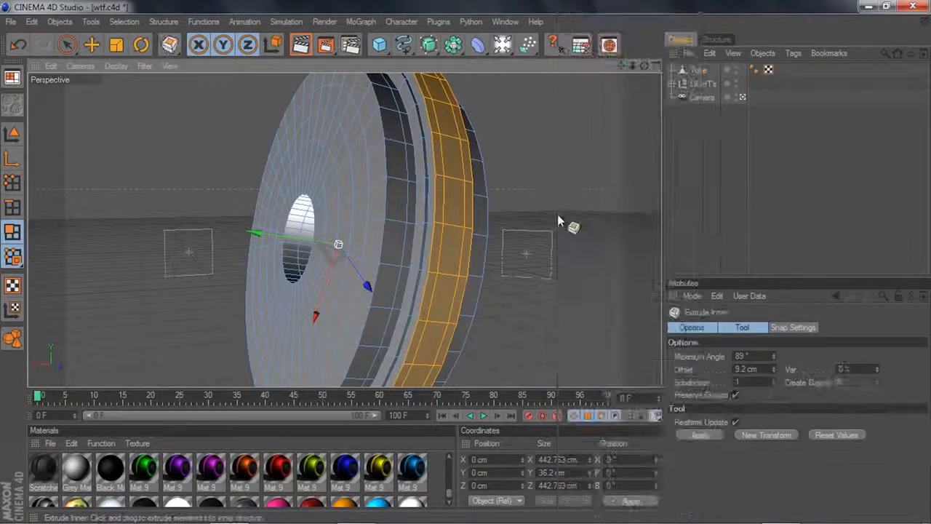
pyautogui.moveTo(558, 220); pyautogui.dragTo(572, 228)
pyautogui.rightClick(558, 213)
pyautogui.click(604, 234)
pyautogui.keyDown('alt'); pyautogui.moveTo(519, 209); pyautogui.dragTo(575, 148); pyautogui.keyUp('alt')
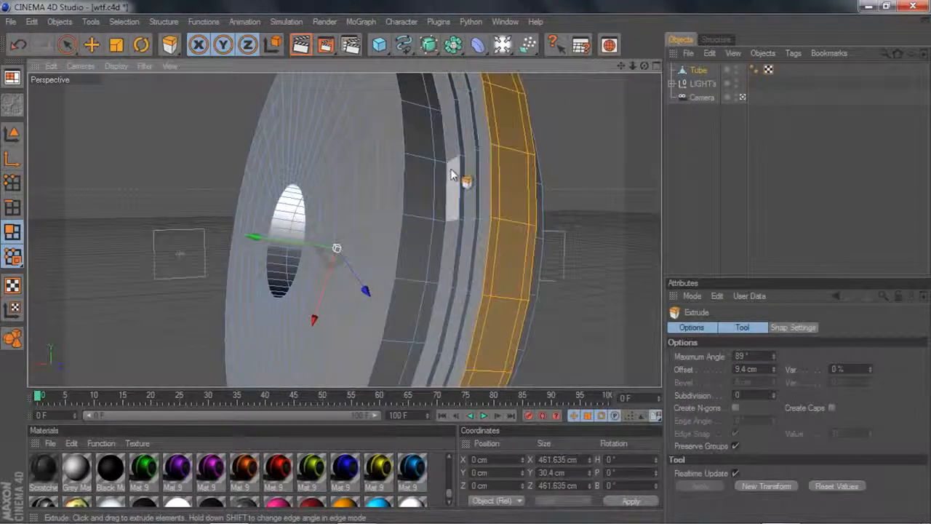
# - Undo the stacked rim extrusions and the original inset, and activate the Matrix Extrude tool
pyautogui.moveTo(643, 67); pyautogui.dragTo(690, 40)
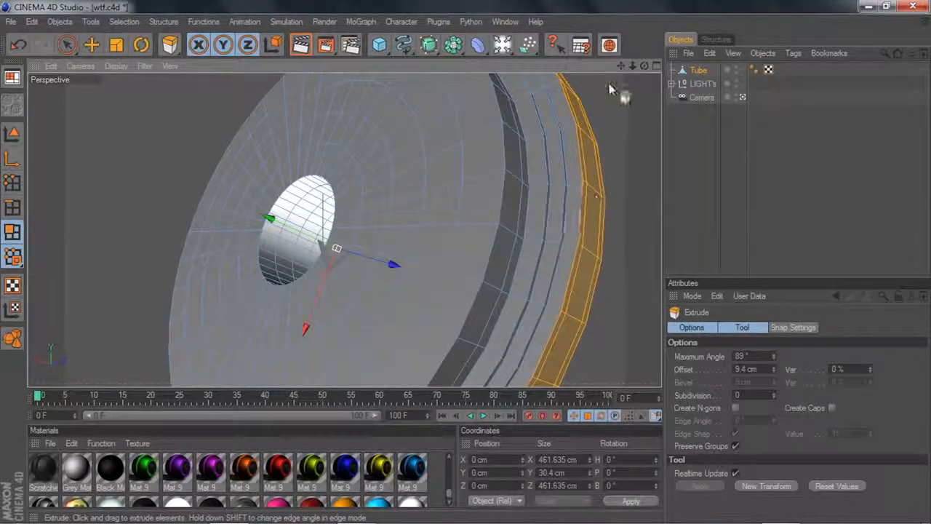
pyautogui.scroll(-1, 613, 87)
pyautogui.moveTo(644, 66); pyautogui.dragTo(615, 79)
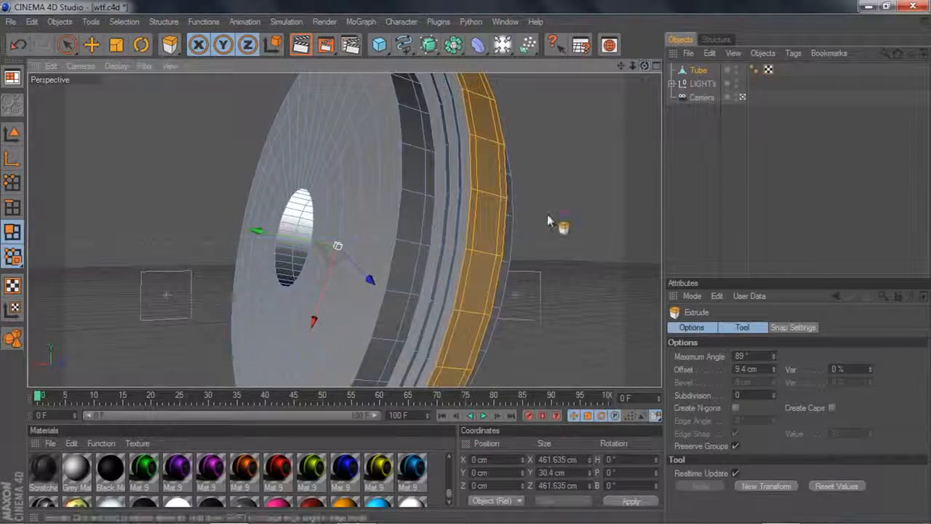
pyautogui.hotkey('ctrl', 'z')
pyautogui.hotkey('ctrl', 'z')
pyautogui.hotkey('ctrl', 'z')
pyautogui.rightClick(560, 209)
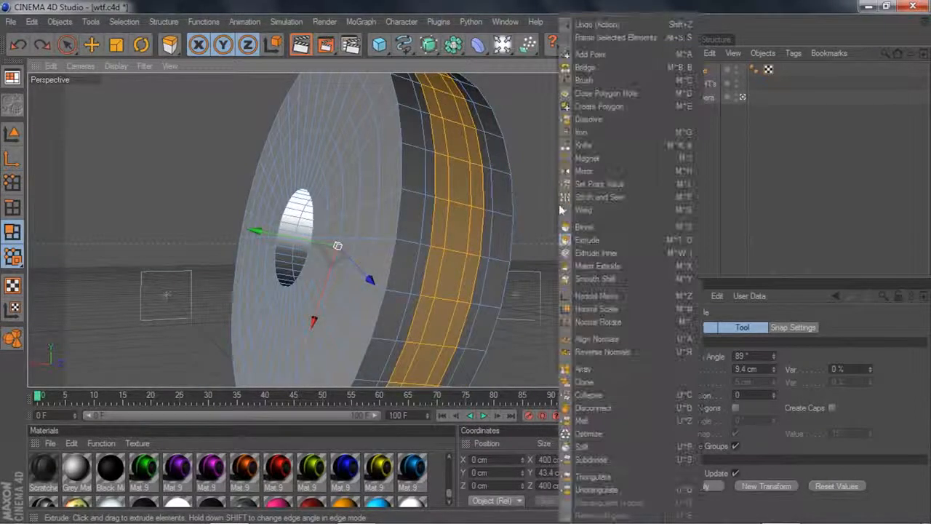
pyautogui.click(588, 266)
pyautogui.scroll(-1, 559, 170)
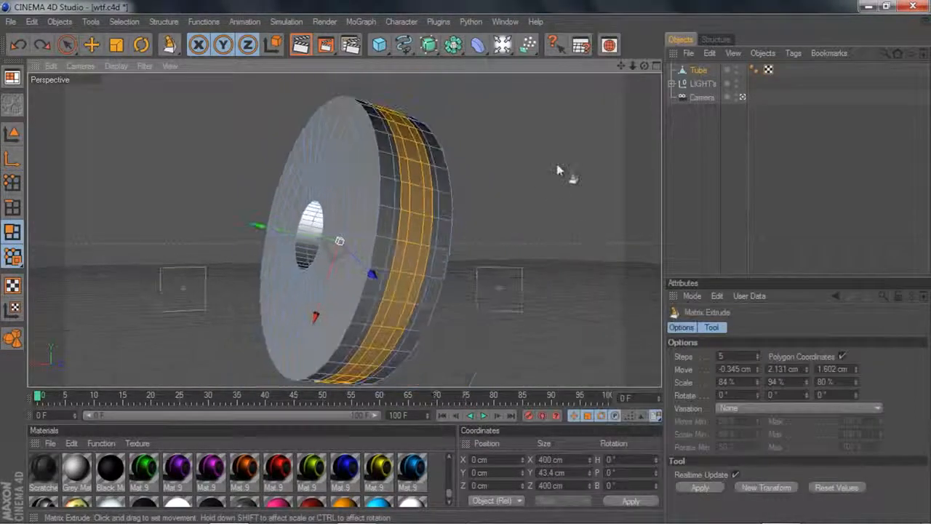
pyautogui.hotkey('ctrl', 'z')
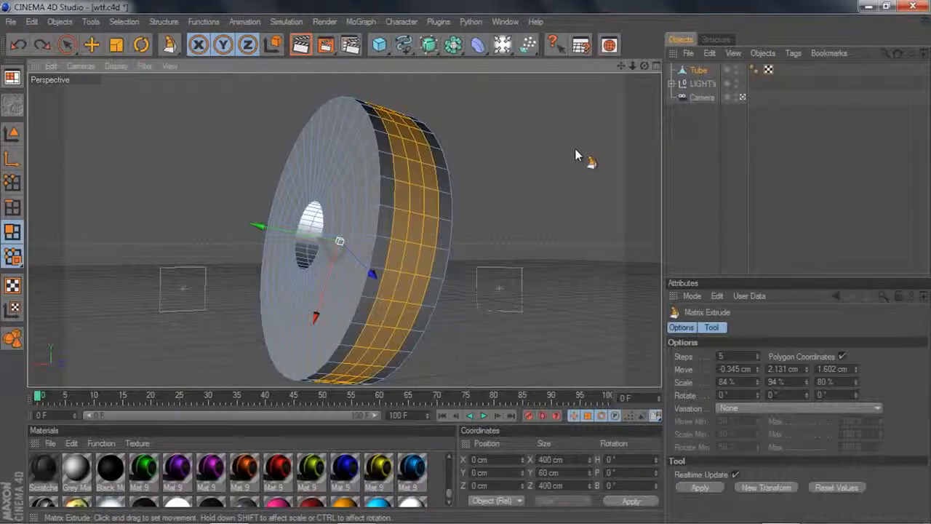
# - Matrix-extrude the three selected rim loops into angled blades using 5 steps and a move of about -1.8, 11.1 and 8.3 cm
pyautogui.rightClick(575, 155)
pyautogui.click(611, 204)
pyautogui.moveTo(557, 235); pyautogui.dragTo(656, 58)
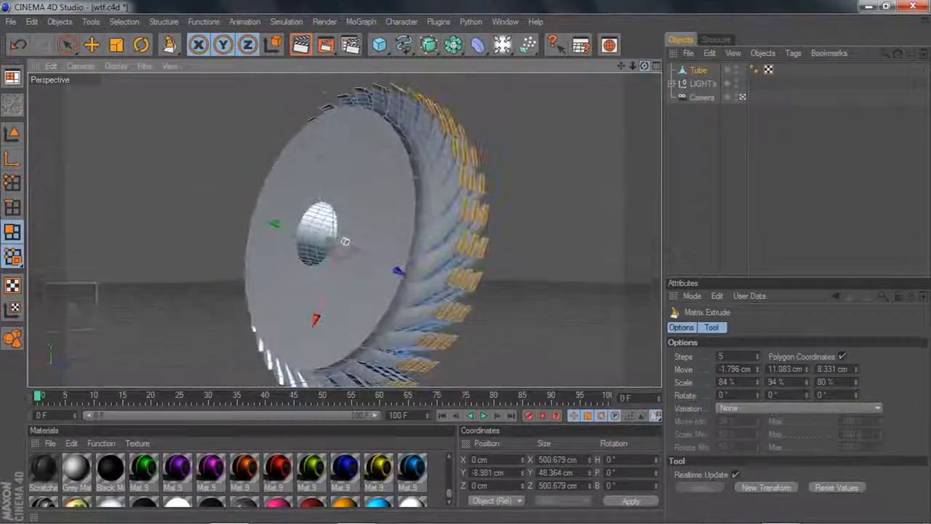
pyautogui.moveTo(345, 241); pyautogui.dragTo(345, 241)
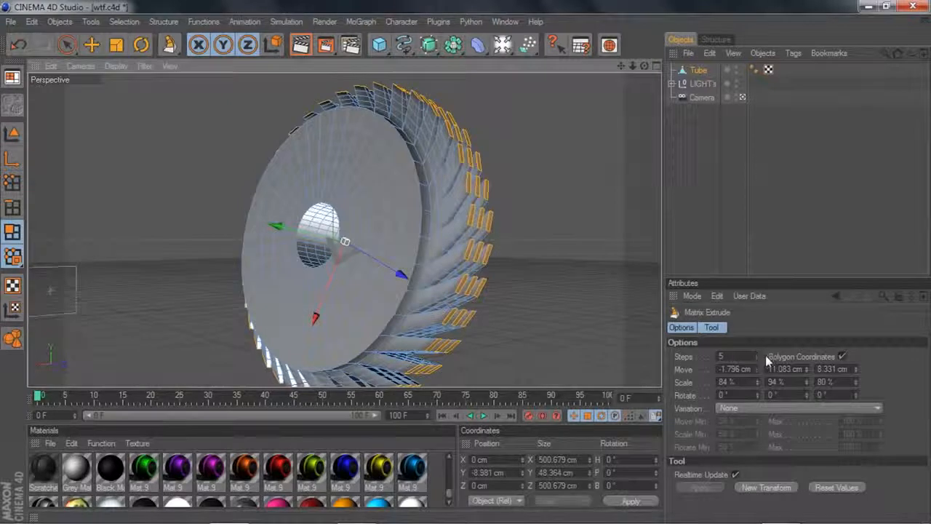
# - Try Matrix Extrude step counts between 0 and 6 on the blades, and set Steps back to 5
pyautogui.scroll(3, 613, 316)
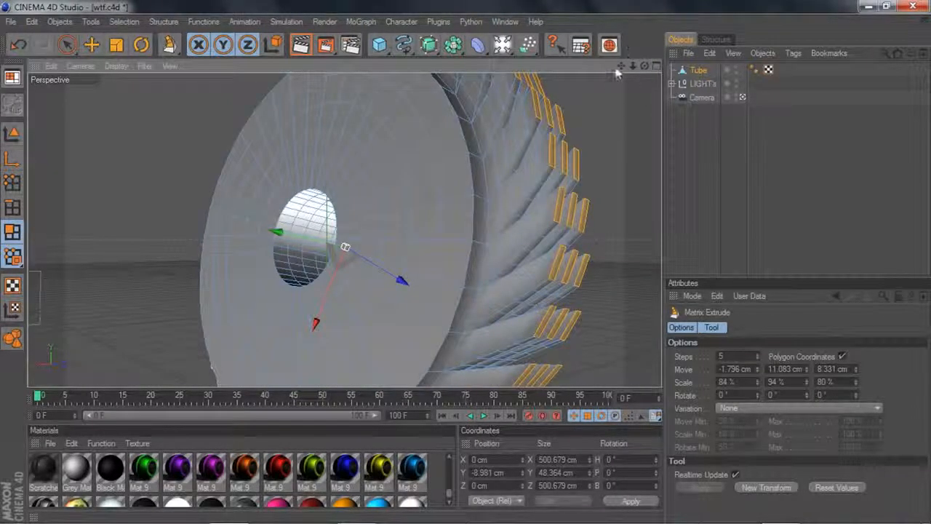
pyautogui.moveTo(621, 67); pyautogui.dragTo(591, 76)
pyautogui.scroll(2, 568, 115)
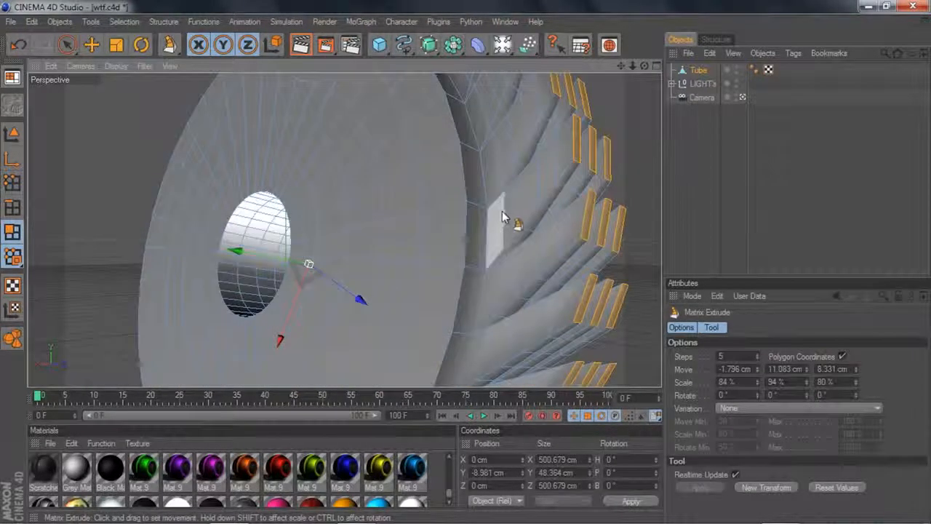
pyautogui.click(758, 359)
pyautogui.click(758, 359)
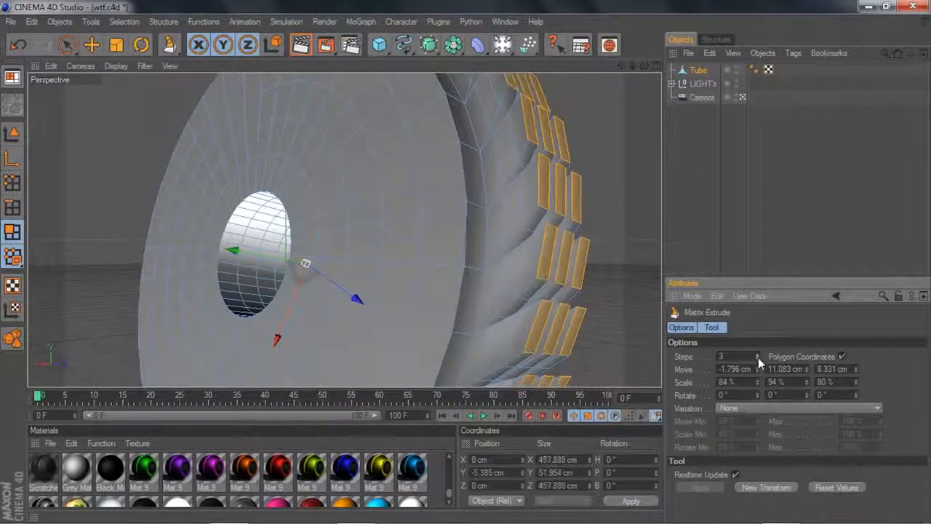
pyautogui.click(758, 358)
pyautogui.click(758, 359)
pyautogui.click(757, 359)
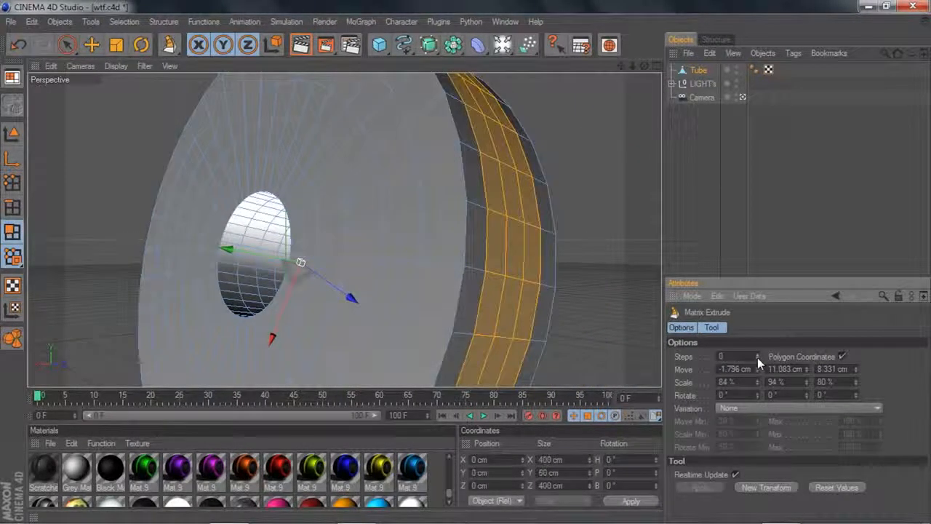
pyautogui.click(756, 355)
pyautogui.click(757, 354)
pyautogui.click(756, 354)
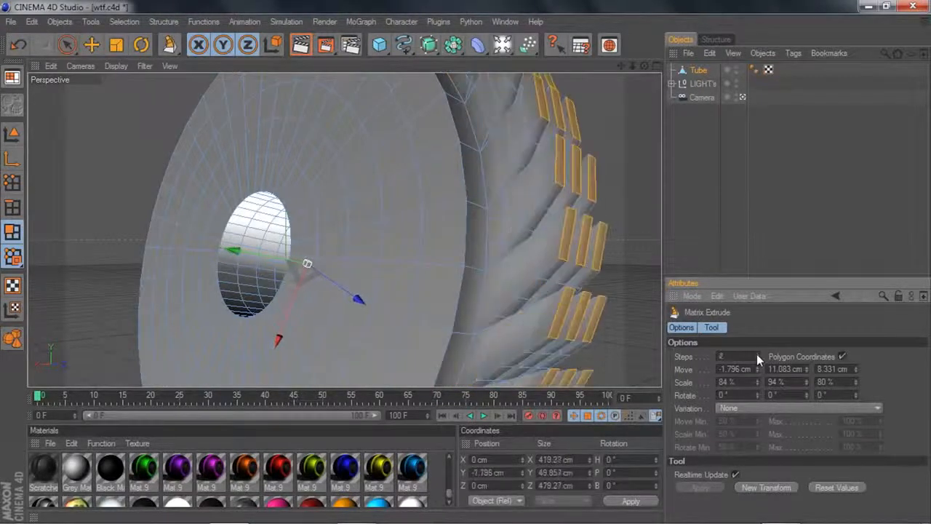
pyautogui.click(756, 355)
pyautogui.click(756, 355)
pyautogui.click(757, 355)
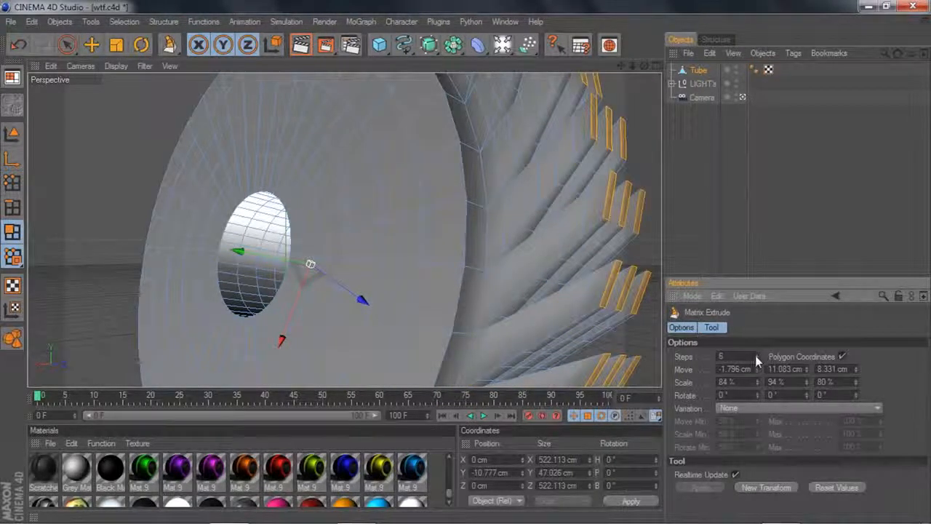
pyautogui.click(758, 358)
# - Try raising the Matrix Extrude's X move to about 17.2 cm, and undo the change
pyautogui.keyDown('alt'); pyautogui.moveTo(474, 276); pyautogui.dragTo(655, 256); pyautogui.keyUp('alt')
pyautogui.moveTo(644, 66); pyautogui.dragTo(591, 73)
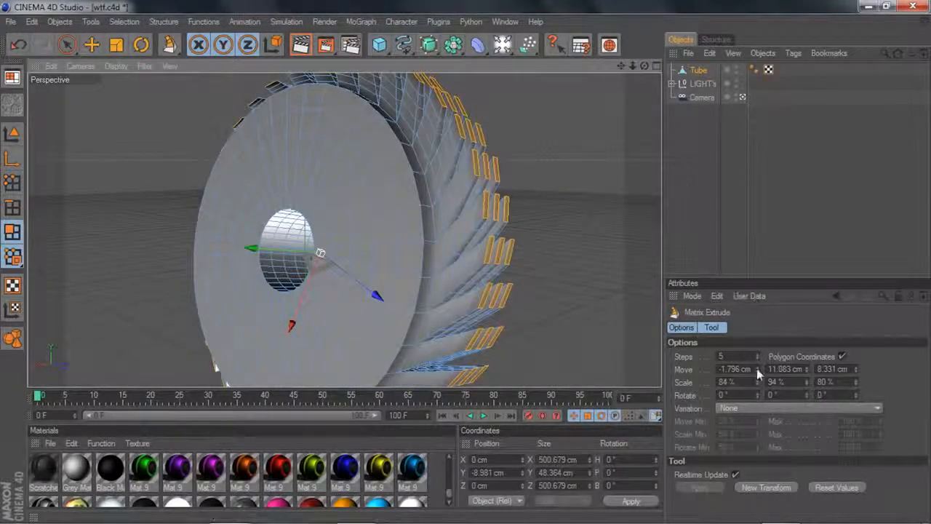
pyautogui.moveTo(757, 368)
pyautogui.mouseDown()
pyautogui.moveTo(756, 408)
pyautogui.moveTo(759, 375)
pyautogui.mouseUp()
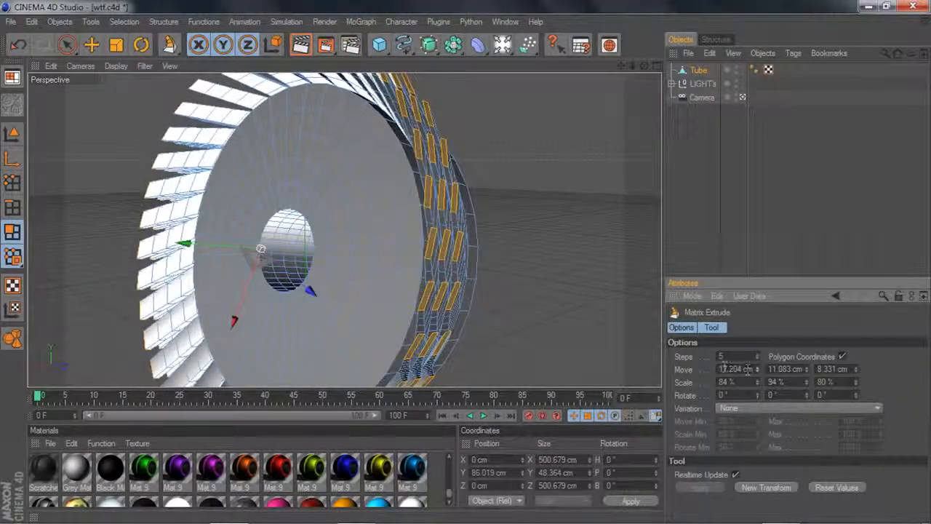
pyautogui.hotkey('ctrl', 'z')
# - Lengthen the blades to Matrix Extrude moves of about 22.2 cm in Y and 16.7 cm in Z, and set the X move to 2 cm
pyautogui.moveTo(543, 227); pyautogui.dragTo(618, 227)
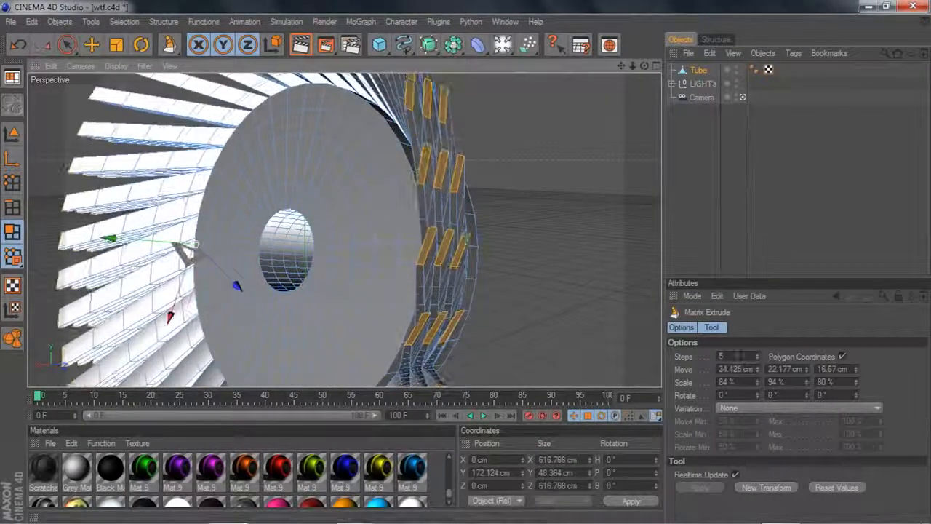
pyautogui.doubleClick(755, 369)
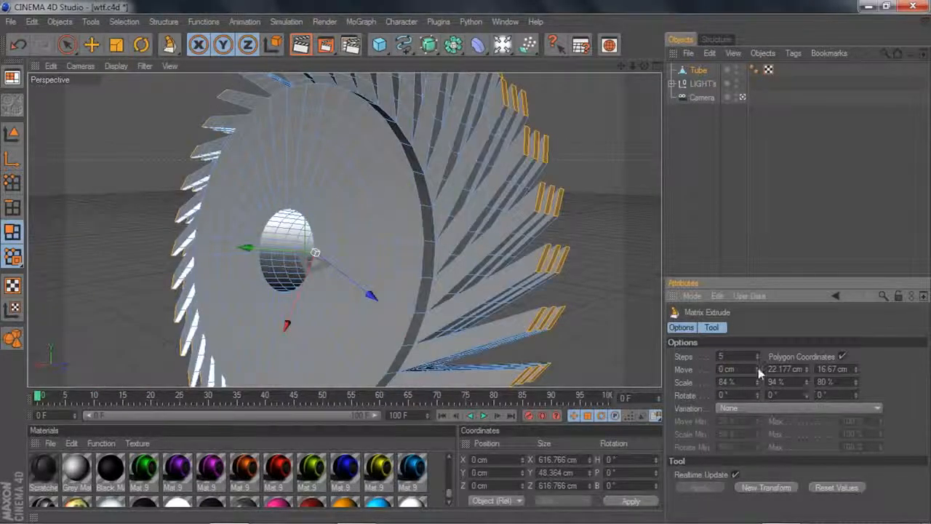
pyautogui.doubleClick(757, 368)
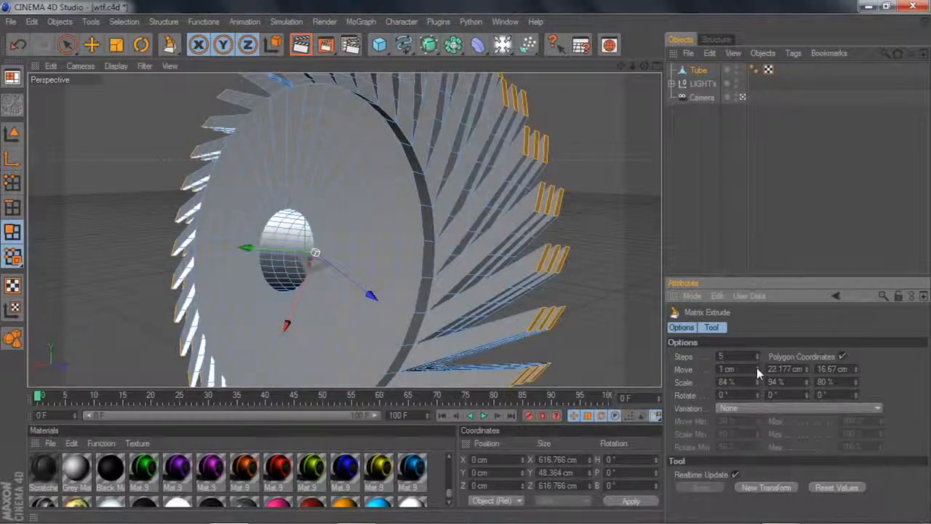
# - Reset the Matrix Extrude's Y move to 0 cm, and adjust the moves to 2 cm in Y and about 11.7 cm in Z
pyautogui.click(807, 367)
pyautogui.moveTo(806, 369); pyautogui.dragTo(799, 369)
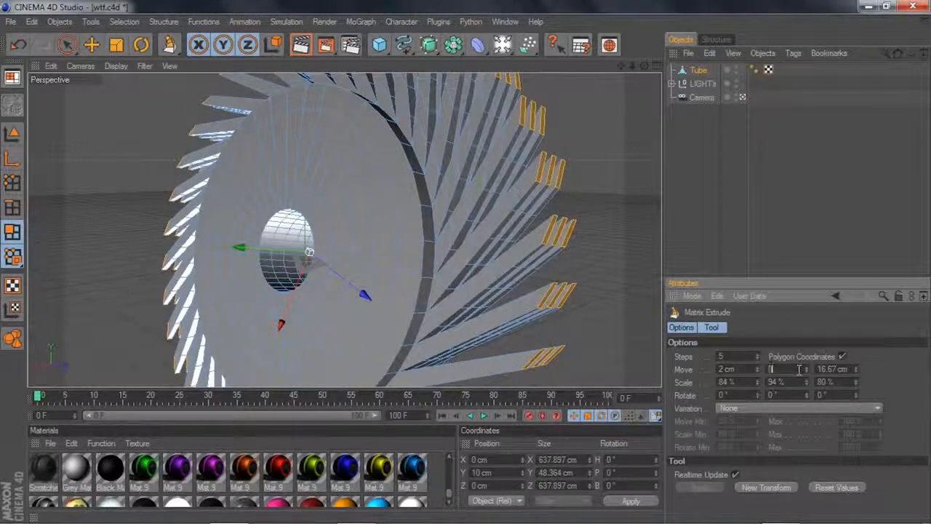
pyautogui.write('0')
pyautogui.press('Return')
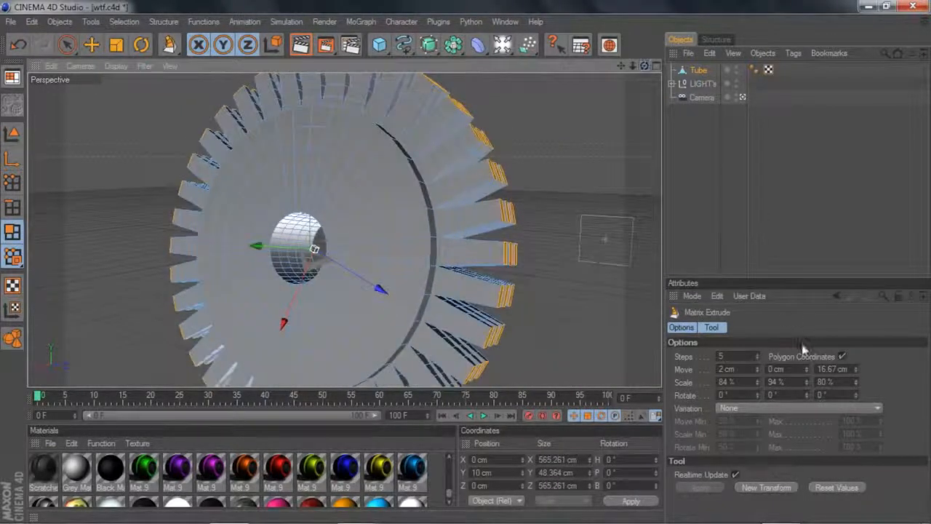
pyautogui.moveTo(807, 369); pyautogui.dragTo(856, 365)
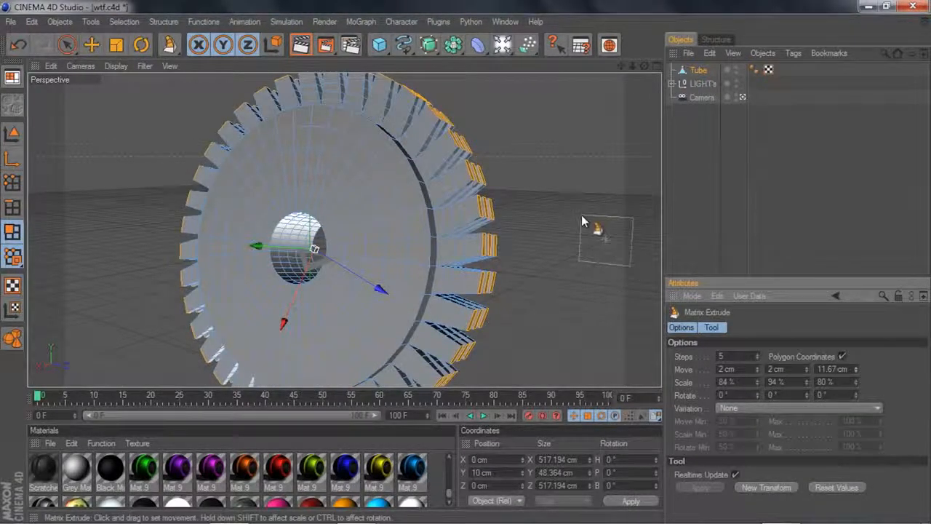
# - Try Matrix Extrude scales of 92% in X and 97% in Y and Z on the blades, and undo the whole extrusion
pyautogui.scroll(2, 593, 219)
pyautogui.moveTo(645, 67); pyautogui.dragTo(611, 68)
pyautogui.rightClick(590, 163)
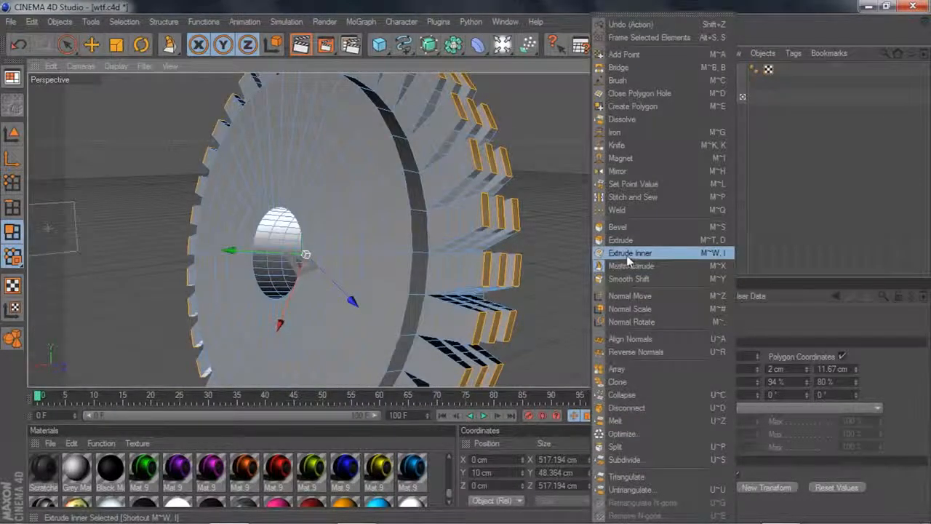
pyautogui.click(629, 265)
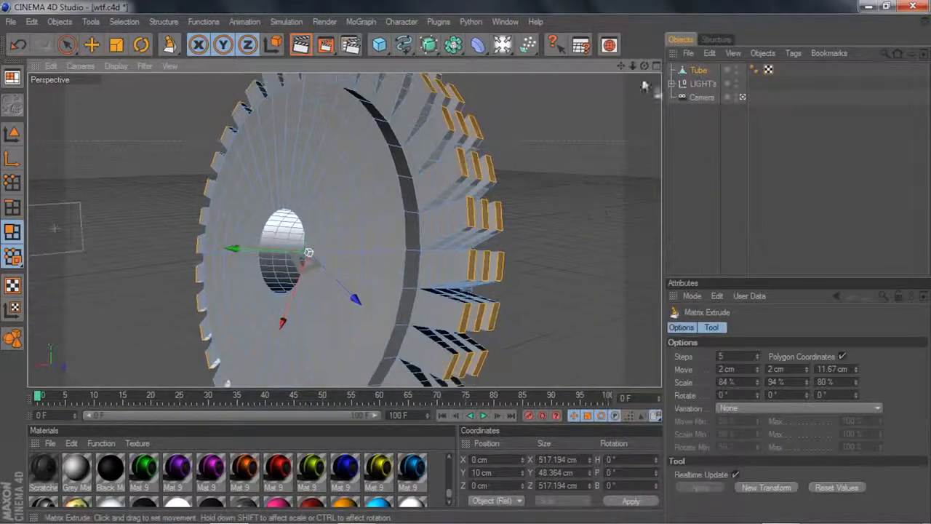
pyautogui.moveTo(644, 66); pyautogui.dragTo(618, 60)
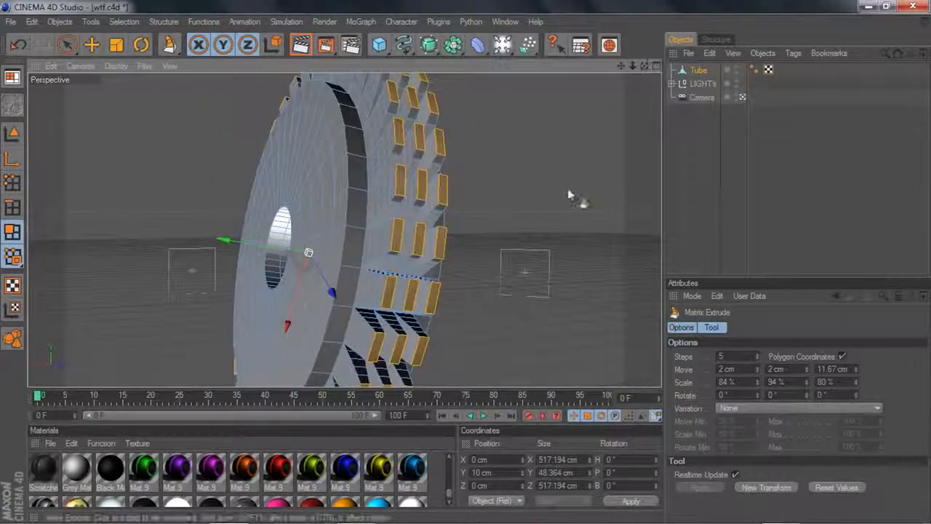
pyautogui.moveTo(758, 388); pyautogui.dragTo(806, 381)
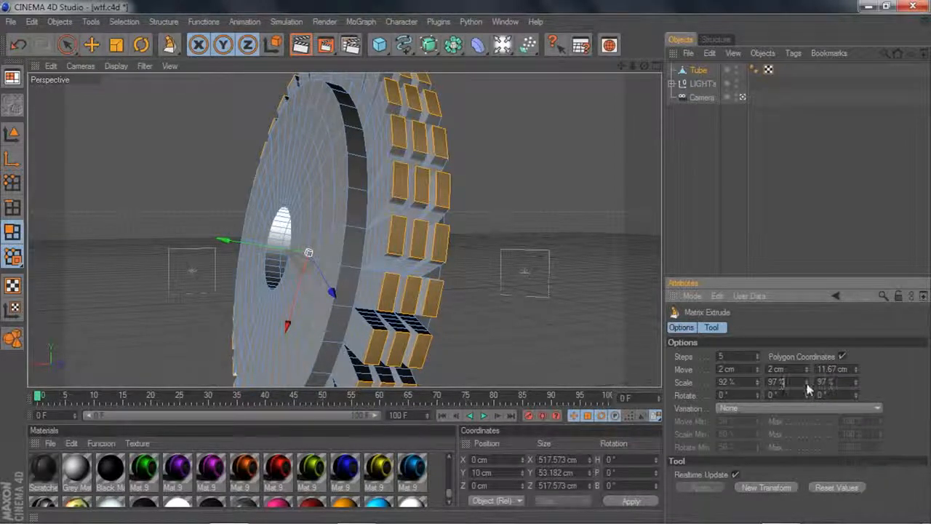
pyautogui.moveTo(807, 382); pyautogui.dragTo(709, 374)
pyautogui.hotkey('ctrl', 'z')
# - Try a Smooth Shift of about 49.3 cm on the three selected rim loops, and undo it
pyautogui.rightClick(512, 213)
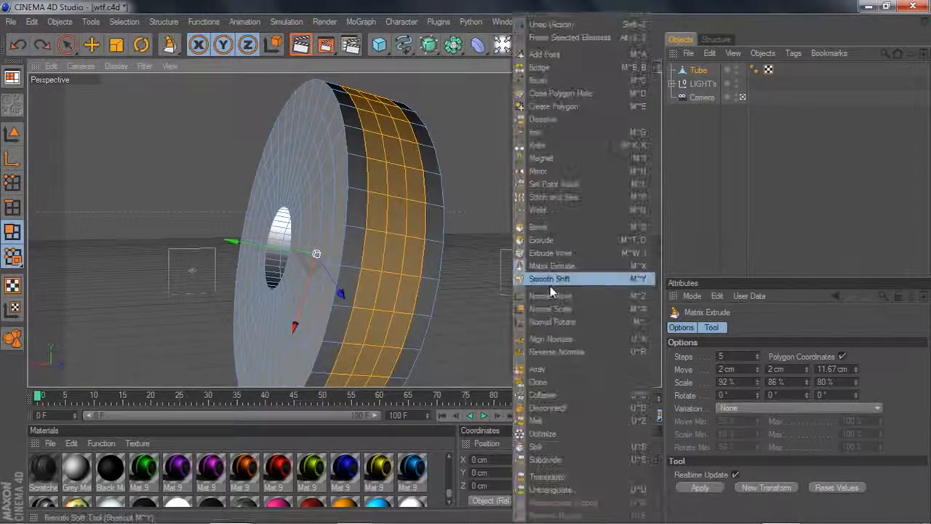
pyautogui.click(549, 283)
pyautogui.moveTo(644, 67); pyautogui.dragTo(673, 69)
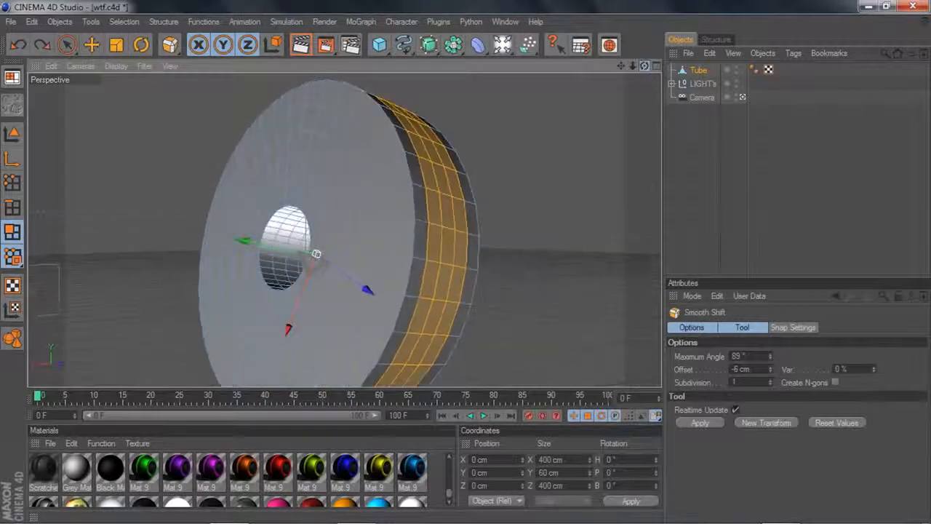
pyautogui.rightClick(573, 145)
pyautogui.click(595, 279)
pyautogui.moveTo(549, 225); pyautogui.dragTo(506, 221)
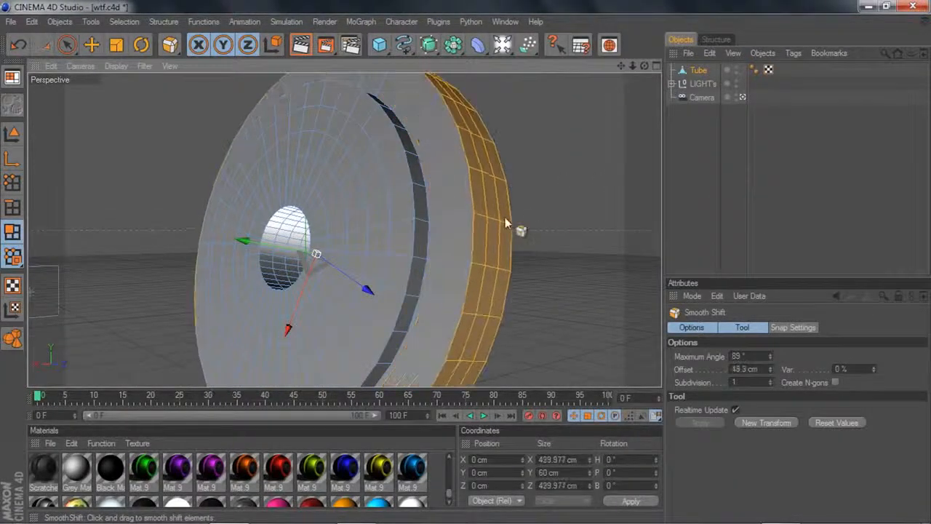
pyautogui.hotkey('ctrl', 'z')
# - Try extruding the three selected rim loops by about 50.1 cm, and undo the extrusion
pyautogui.rightClick(555, 203)
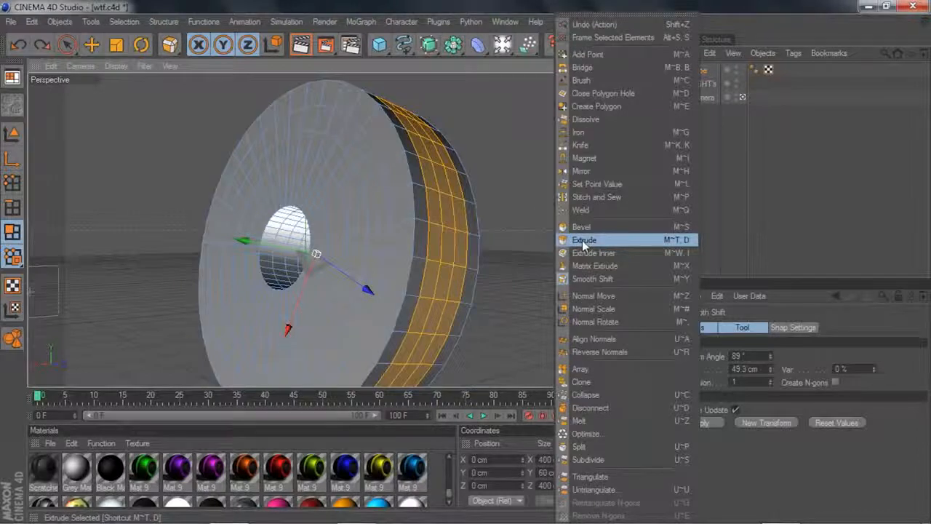
pyautogui.click(582, 240)
pyautogui.moveTo(531, 198); pyautogui.dragTo(571, 212)
pyautogui.hotkey('ctrl', 'z')
pyautogui.rightClick(537, 199)
pyautogui.click(562, 242)
pyautogui.hotkey('ctrl', 'z')
# - Repeat the 49.3 cm Smooth Shift on the rim loops for comparison with Extrude, and undo it
pyautogui.rightClick(544, 240)
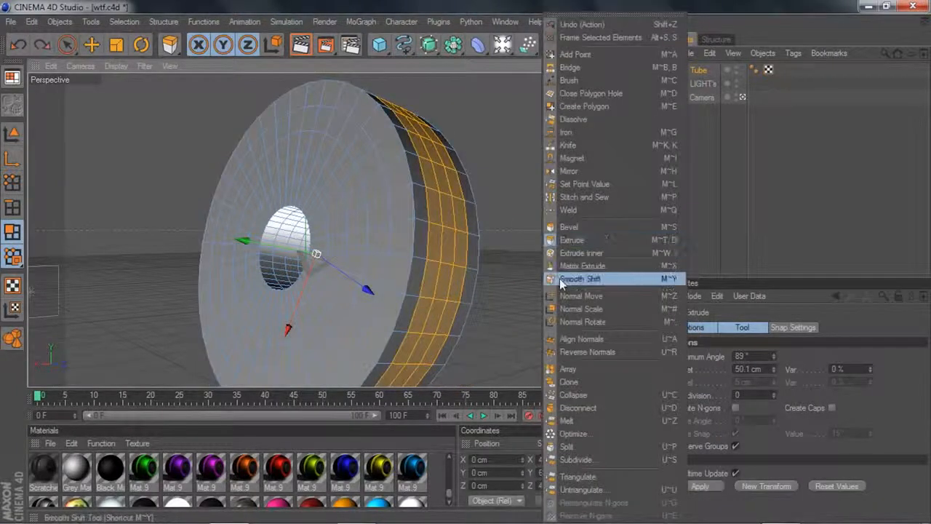
pyautogui.click(575, 278)
pyautogui.moveTo(510, 211); pyautogui.dragTo(513, 210)
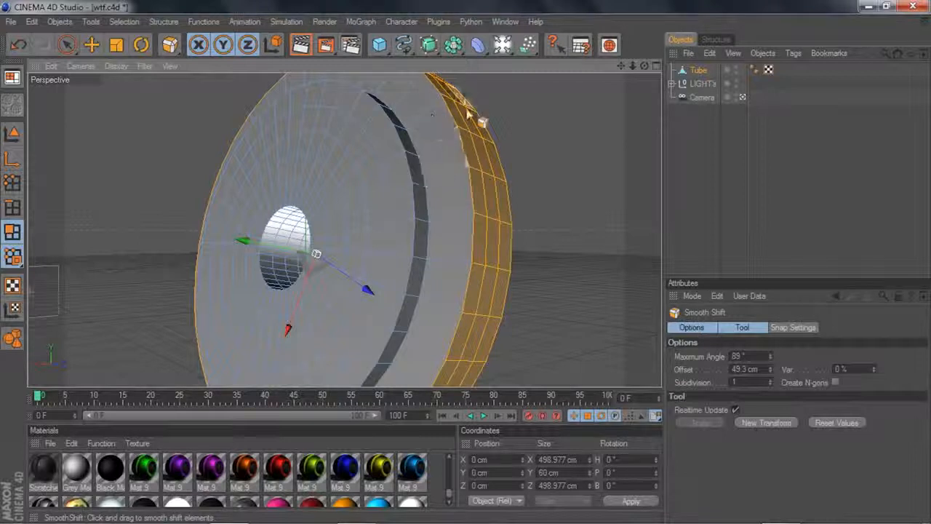
pyautogui.hotkey('ctrl', 'z')
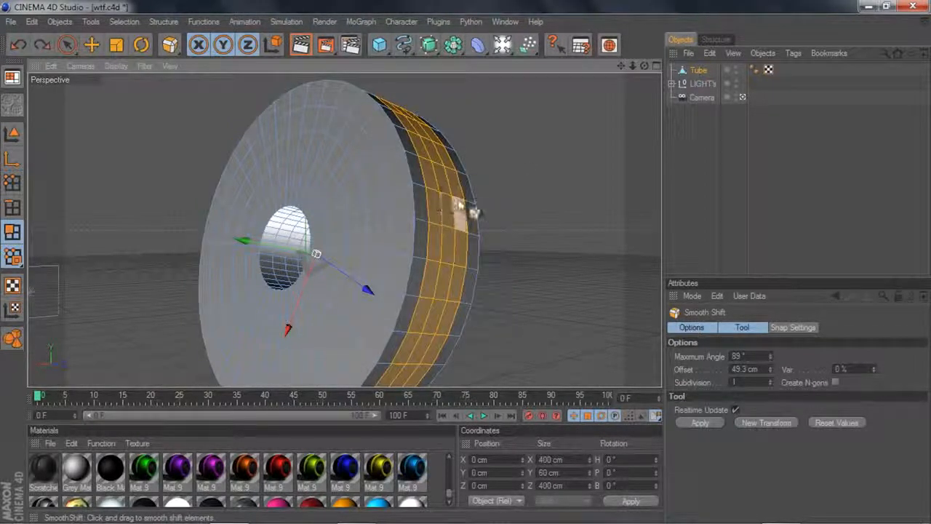
# - Extrude the three selected rim loops outward by about 47.6 cm to form a raised ridge
pyautogui.rightClick(540, 218)
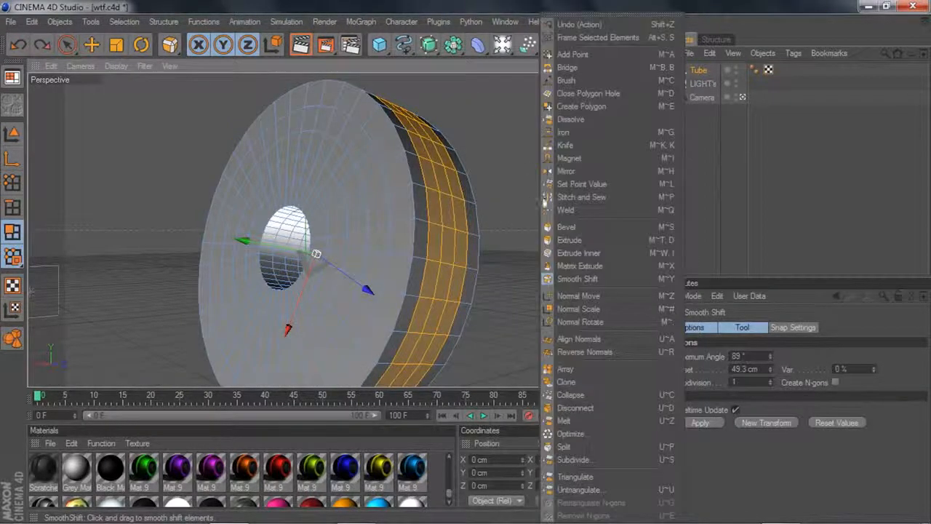
pyautogui.click(560, 240)
pyautogui.moveTo(546, 217)
pyautogui.mouseDown()
pyautogui.moveTo(604, 216)
pyautogui.moveTo(546, 217)
pyautogui.mouseUp()
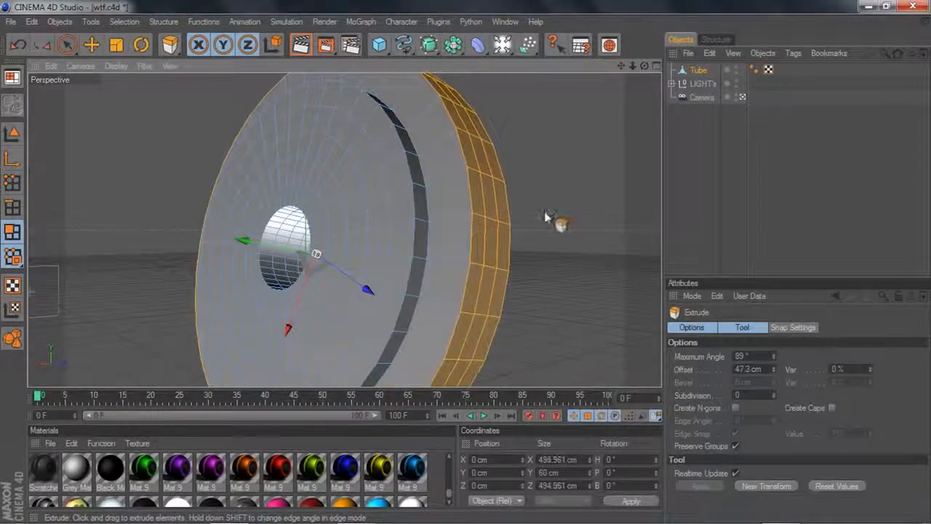
# - Use Loop Selection to add the raised ridge's side wall and the adjoining outer rim loops to the selection
pyautogui.press('u')
pyautogui.press('l')
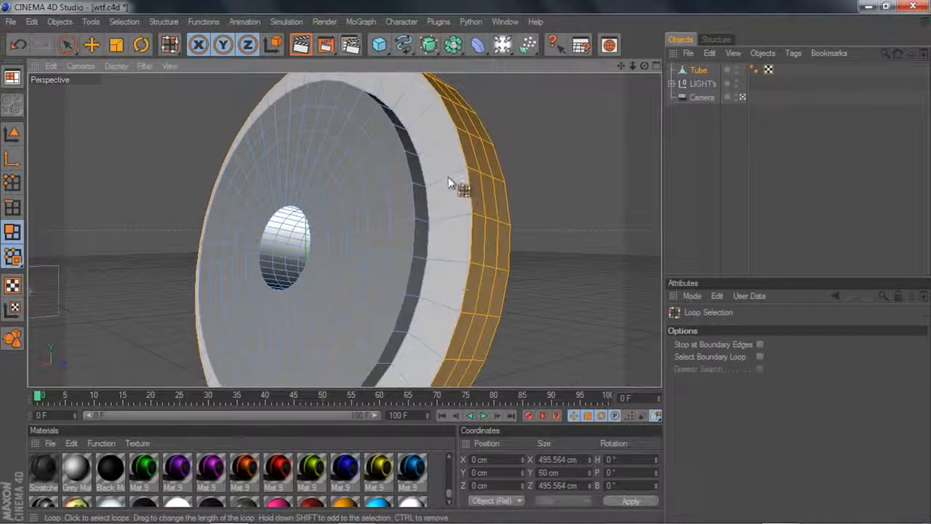
pyautogui.click(500, 182)
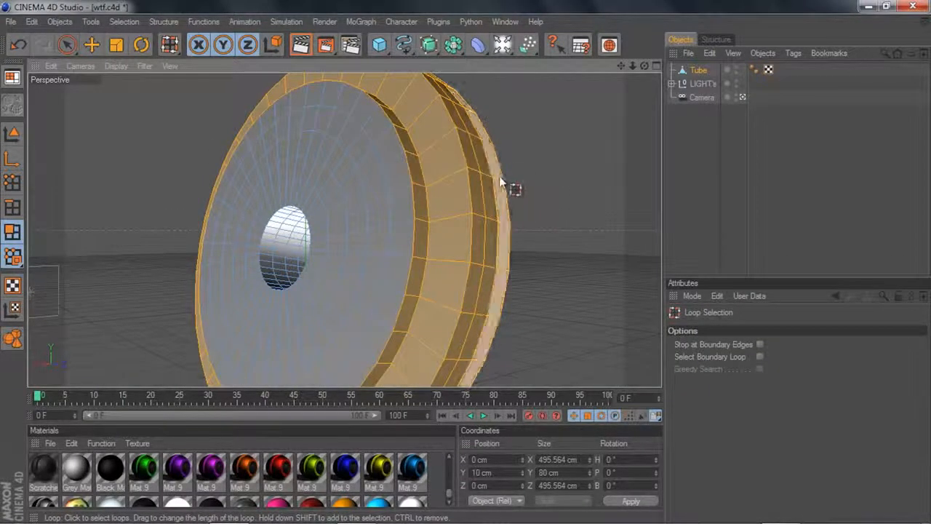
pyautogui.rightClick(568, 189)
pyautogui.click(425, 146)
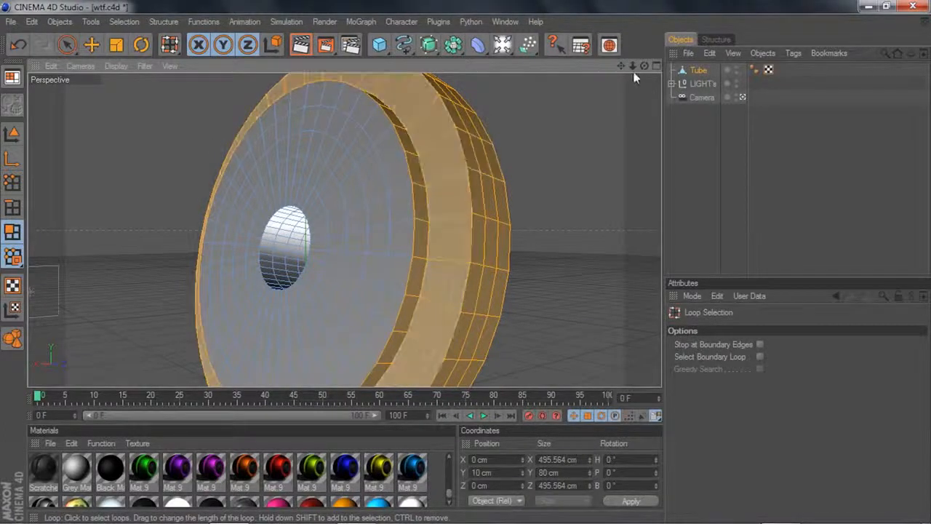
pyautogui.moveTo(645, 67)
pyautogui.mouseDown()
pyautogui.moveTo(495, 70)
pyautogui.moveTo(560, 67)
pyautogui.moveTo(611, 95)
pyautogui.moveTo(645, 80)
pyautogui.mouseUp()
# - Try extruding the enlarged loop selection by about 96.7 cm, and undo the extrusion
pyautogui.rightClick(563, 155)
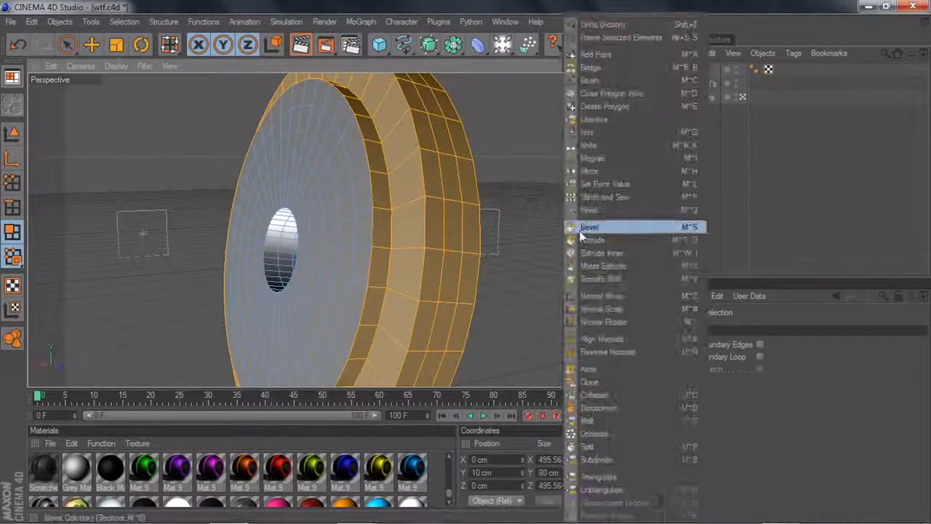
pyautogui.click(592, 242)
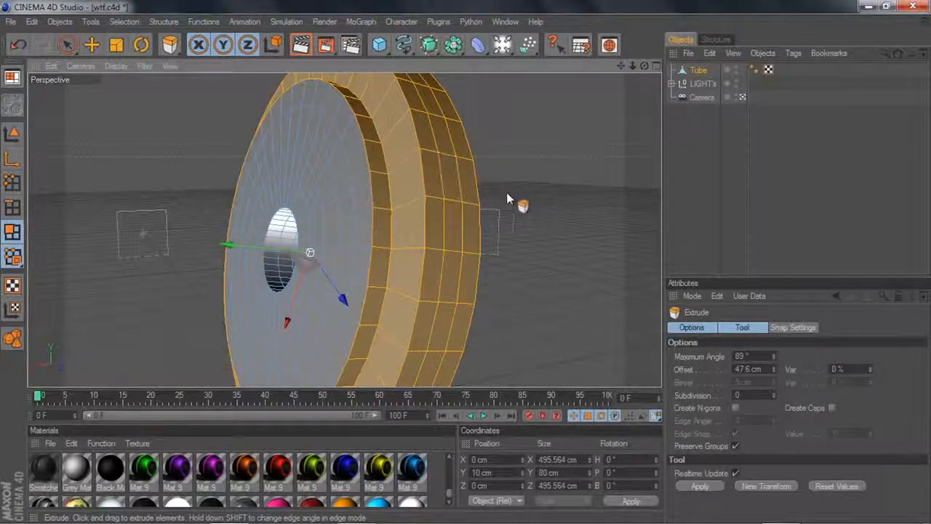
pyautogui.moveTo(508, 198); pyautogui.dragTo(553, 207)
# - Try a Smooth Shift of about 24.4 cm on the ridge and rim loops, and undo it
pyautogui.rightClick(554, 207)
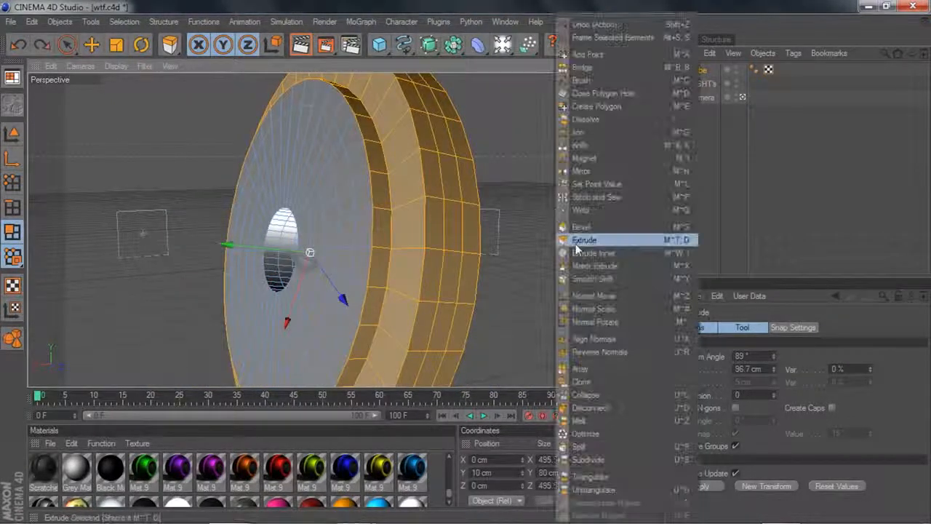
pyautogui.click(592, 279)
pyautogui.moveTo(521, 191); pyautogui.dragTo(557, 191)
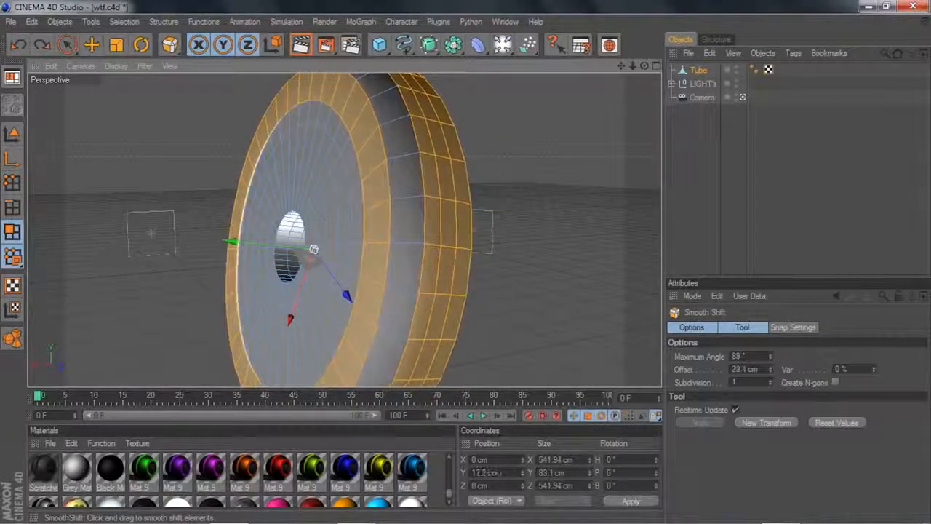
pyautogui.moveTo(644, 66); pyautogui.dragTo(580, 63)
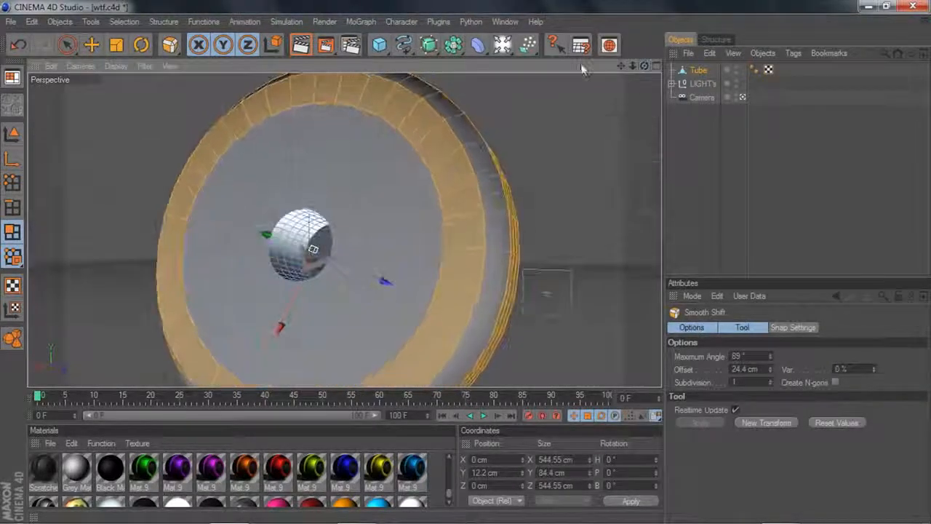
pyautogui.moveTo(645, 67); pyautogui.dragTo(600, 67)
pyautogui.moveTo(598, 122); pyautogui.dragTo(530, 166)
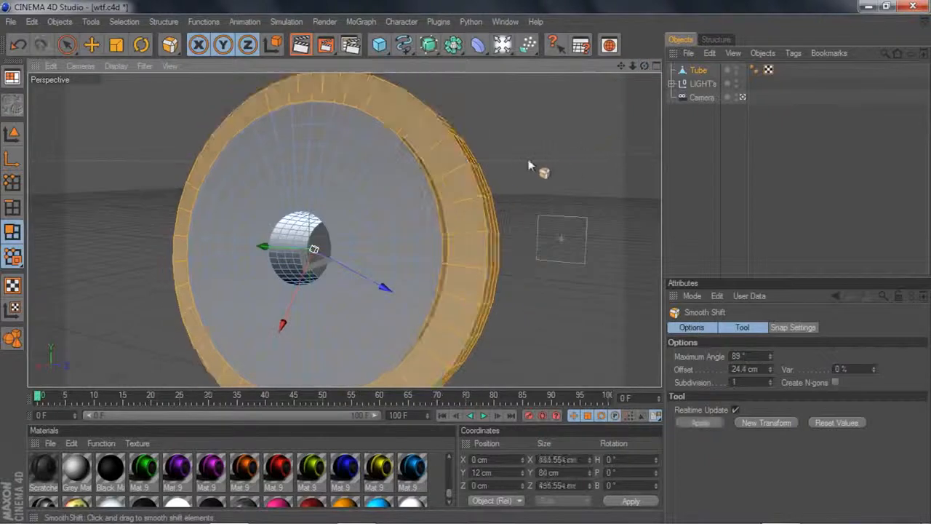
# - Add the outermost loop of the tube's face to the selection, try a Smooth Shift of about 49.7 cm, and undo it
pyautogui.press('u')
pyautogui.press('l')
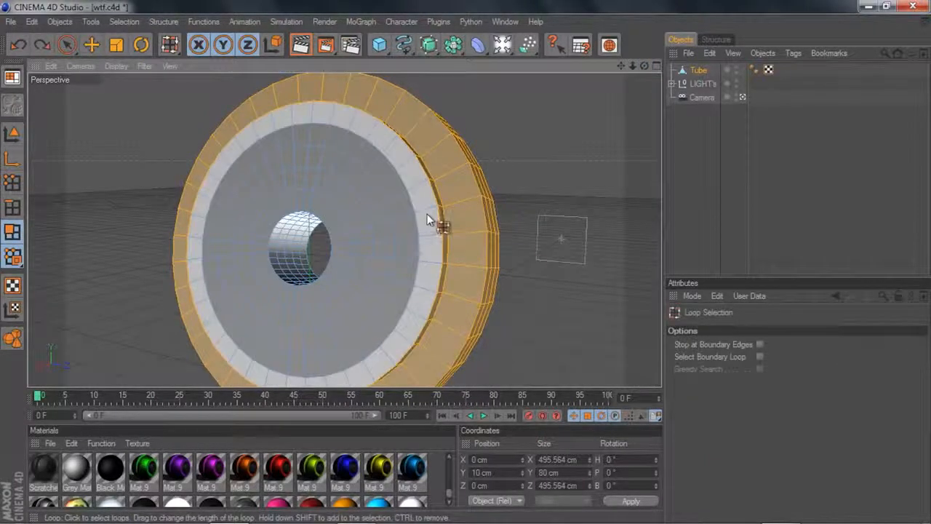
pyautogui.keyDown('shift'); pyautogui.click(427, 214); pyautogui.keyUp('shift')
pyautogui.rightClick(538, 244)
pyautogui.click(555, 244)
pyautogui.moveTo(555, 249); pyautogui.dragTo(544, 207)
pyautogui.scroll(-2, 574, 186)
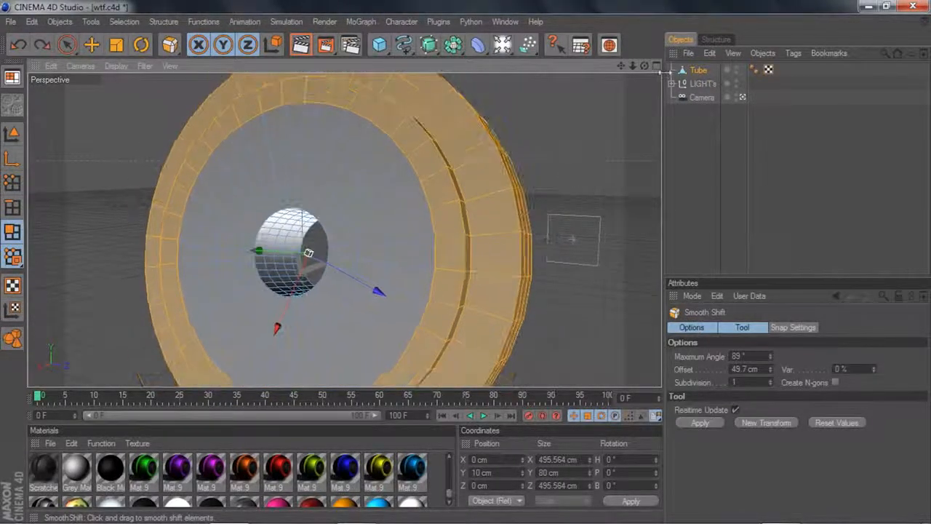
pyautogui.moveTo(645, 65); pyautogui.dragTo(619, 67)
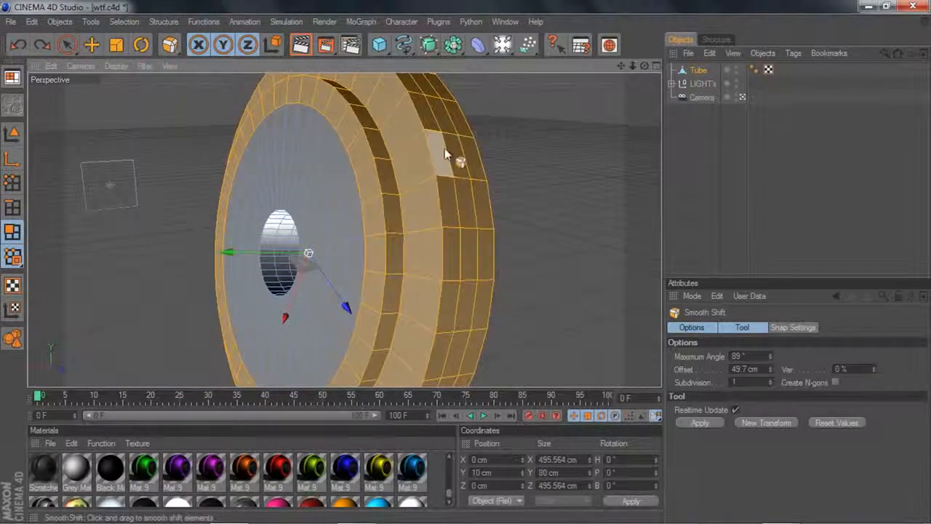
# - Select only the ridge's side wall loop and the neighbouring loop on top of the ridge
pyautogui.press('u')
pyautogui.press('l')
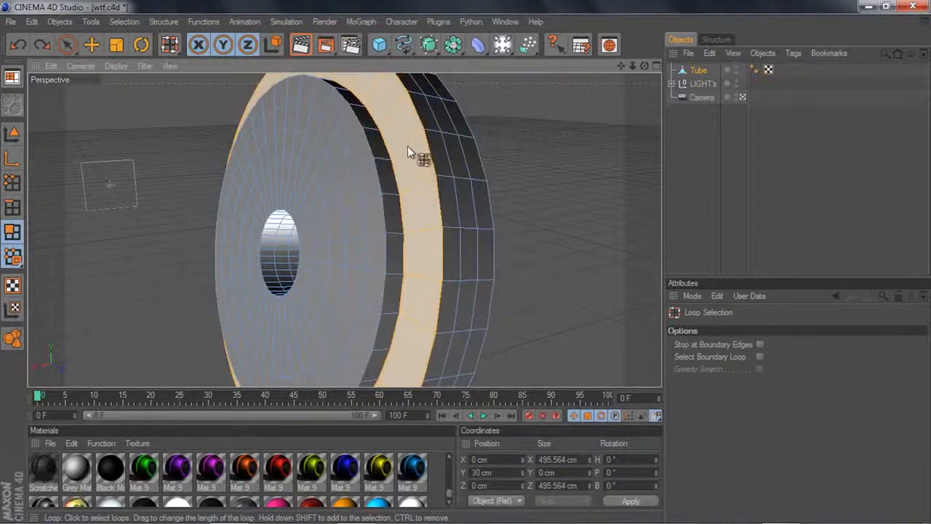
pyautogui.click(407, 146)
pyautogui.moveTo(644, 66); pyautogui.dragTo(578, 76)
pyautogui.keyDown('shift'); pyautogui.click(489, 178); pyautogui.keyUp('shift')
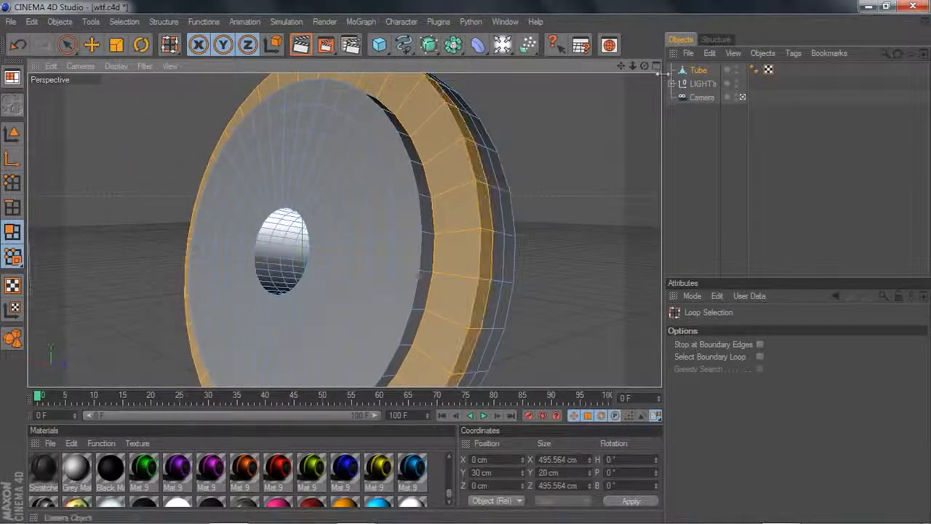
pyautogui.moveTo(643, 67)
pyautogui.mouseDown()
pyautogui.moveTo(699, 65)
pyautogui.moveTo(619, 69)
pyautogui.moveTo(652, 67)
pyautogui.moveTo(644, 67)
pyautogui.mouseUp()
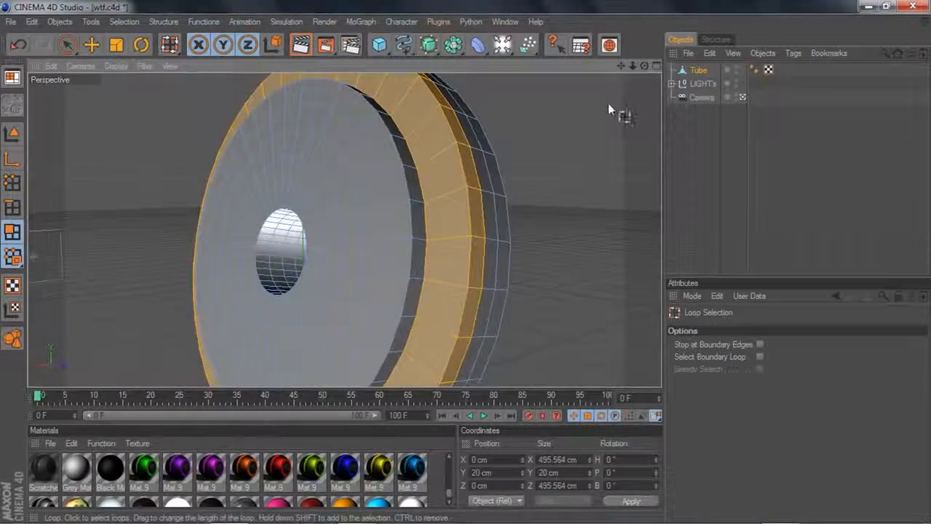
# - Undo back to the tube's flat rim with the three middle loops selected
pyautogui.click(530, 164)
pyautogui.rightClick(530, 161)
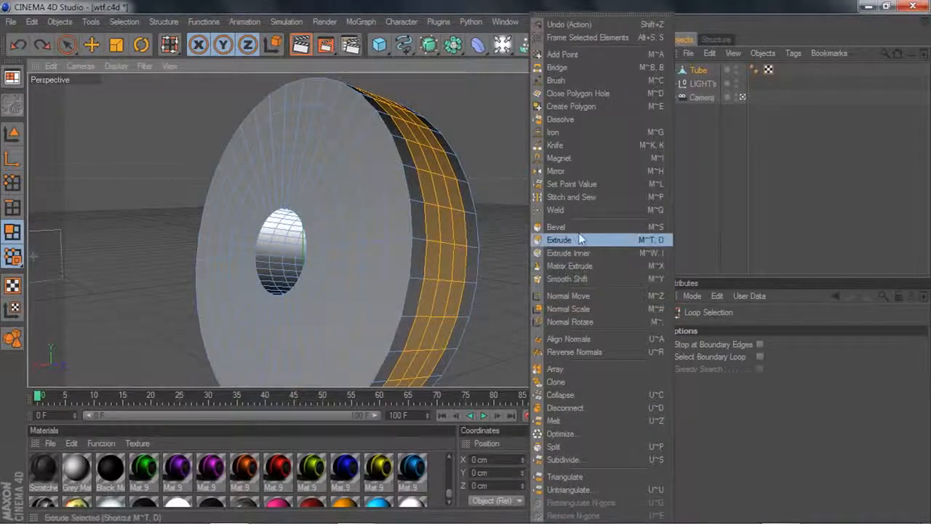
pyautogui.click(478, 161)
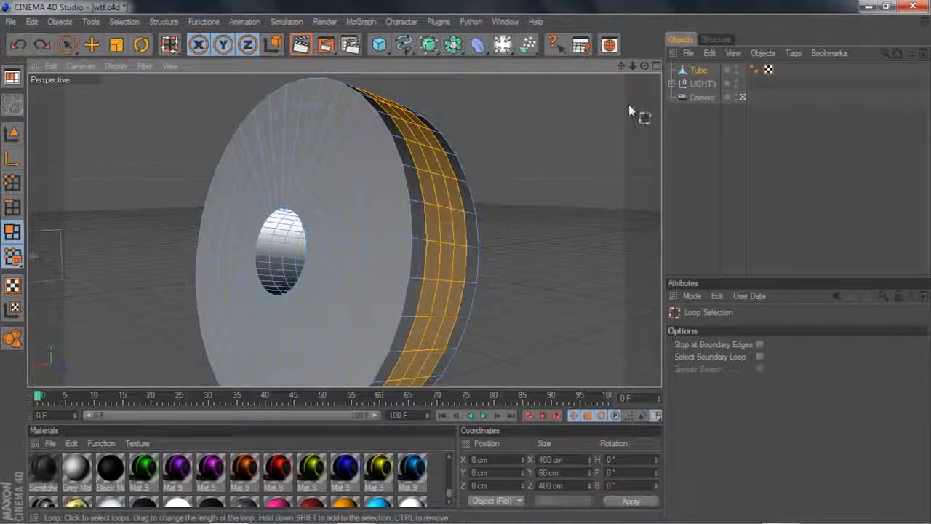
pyautogui.moveTo(908, 473)
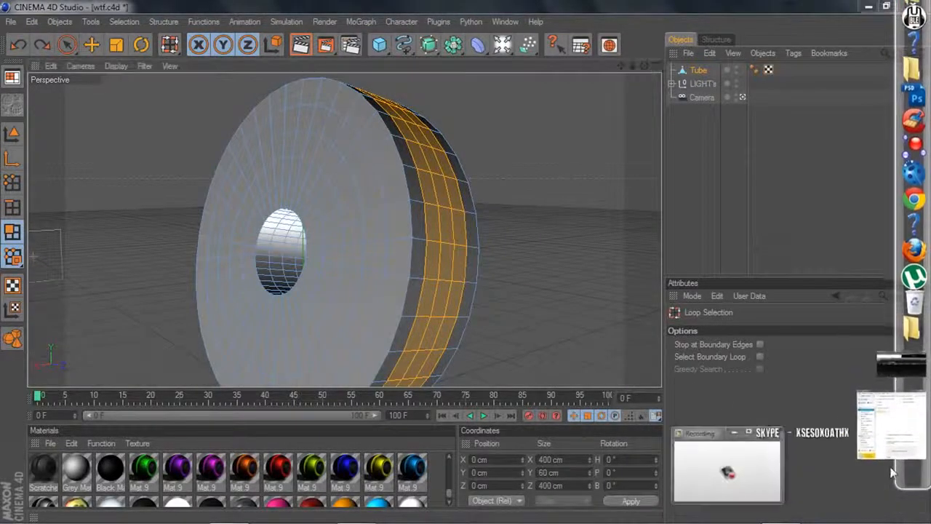
pyautogui.scroll(2, 497, 211)
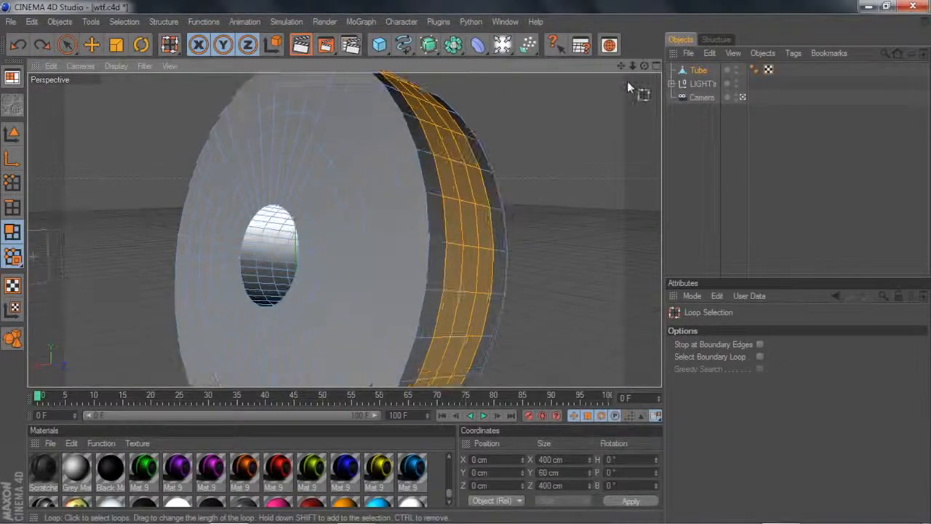
# - Try a Matrix Extrude of the three middle rim loops with moves of about 4.8, 4.8 and 28 cm, and undo it
pyautogui.moveTo(644, 66); pyautogui.dragTo(585, 80)
pyautogui.rightClick(585, 158)
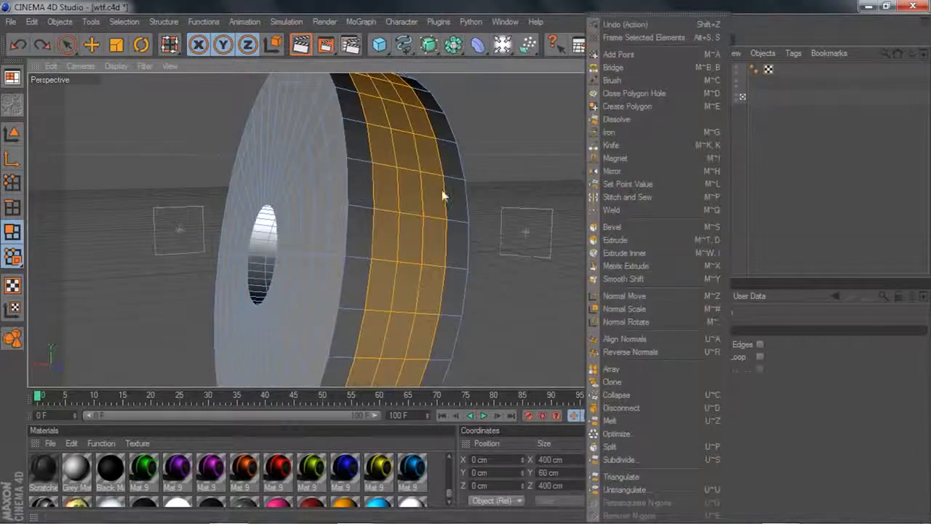
pyautogui.click(626, 265)
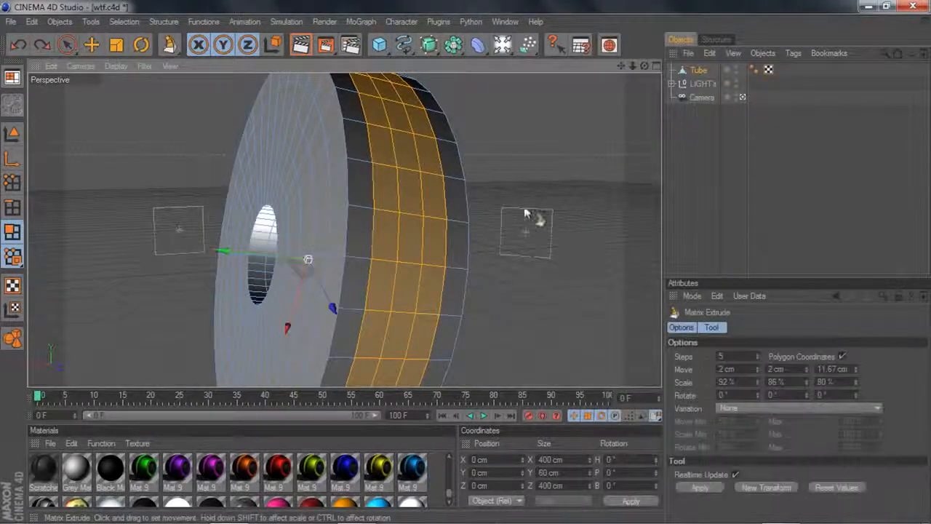
pyautogui.moveTo(308, 257); pyautogui.dragTo(530, 220)
pyautogui.keyDown('alt'); pyautogui.moveTo(626, 135); pyautogui.dragTo(594, 127); pyautogui.keyUp('alt')
pyautogui.scroll(-2, 596, 124)
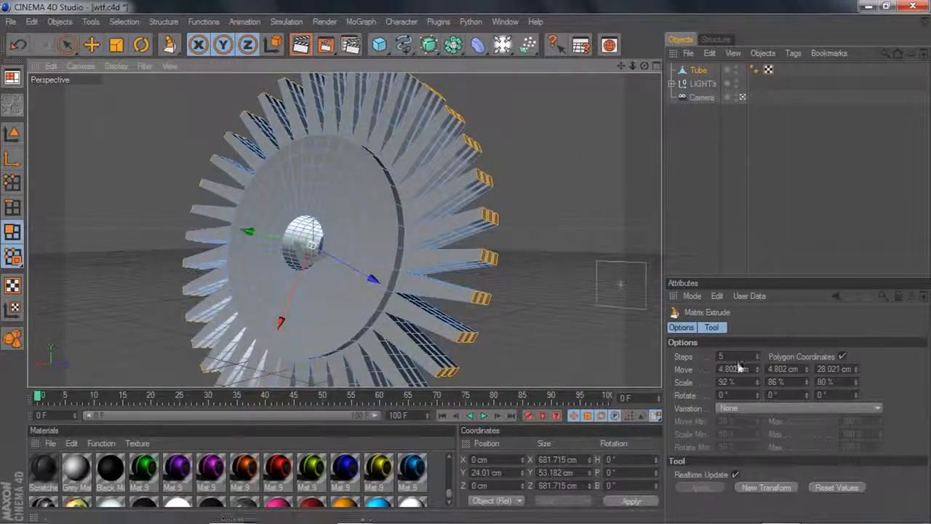
pyautogui.hotkey('ctrl', 'z')
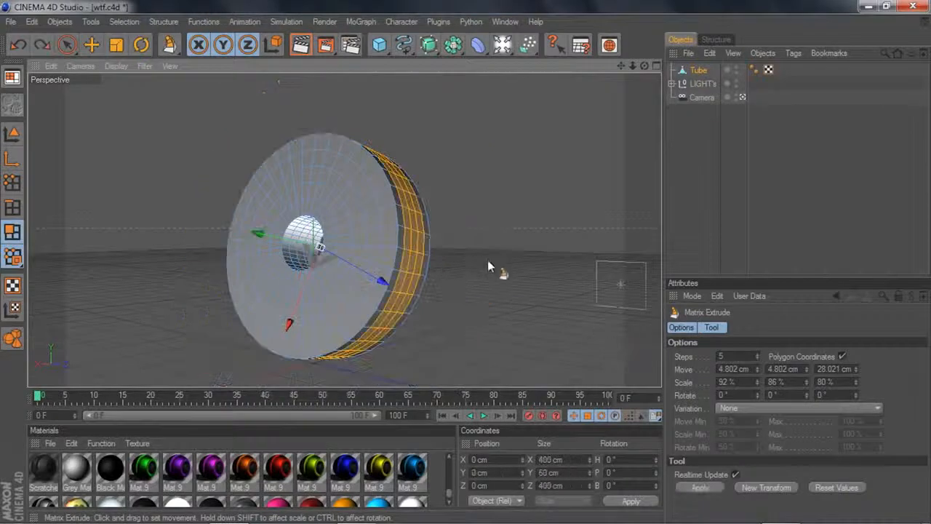
# - Set the Matrix Extrude options to a move of 0, 0 and 10 cm with 80% scale on all three axes
pyautogui.scroll(2, 574, 196)
pyautogui.moveTo(645, 66); pyautogui.dragTo(619, 68)
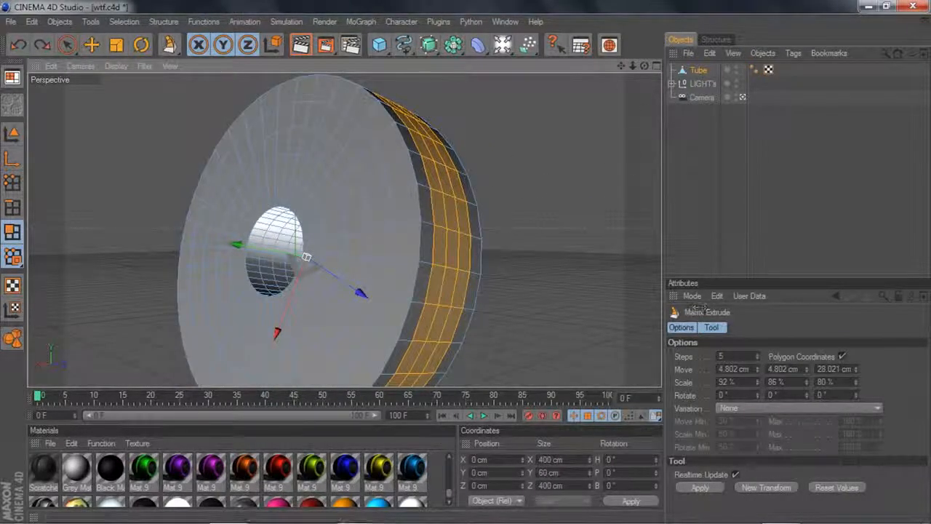
pyautogui.click(742, 382)
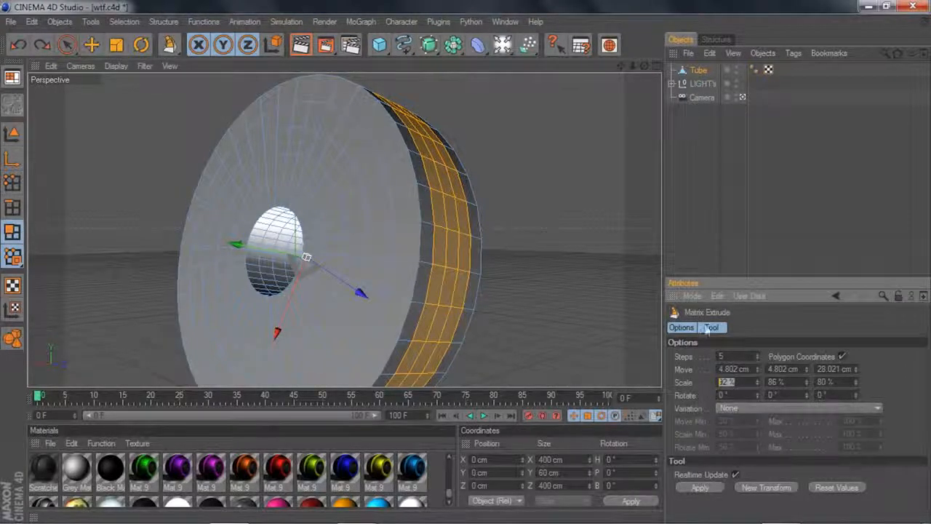
pyautogui.rightClick(556, 282)
pyautogui.click(570, 270)
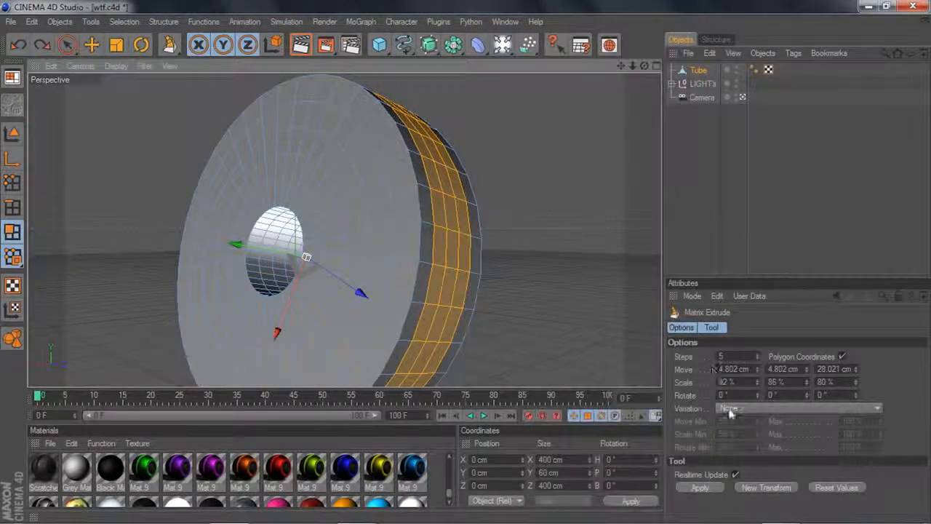
pyautogui.moveTo(741, 383); pyautogui.dragTo(691, 388)
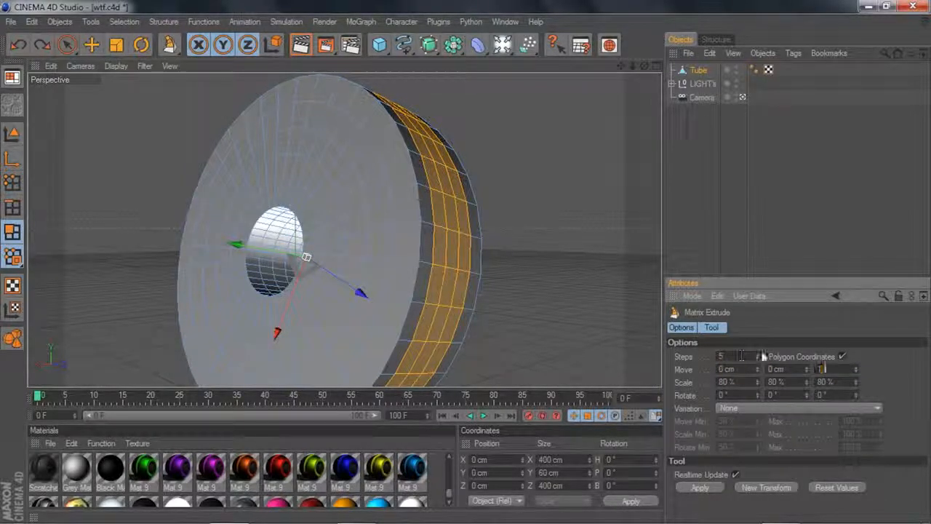
pyautogui.press('Return')
# - Matrix Extrude the three middle rim loops into spikes in five steps with a Z move of about 24 cm
pyautogui.rightClick(542, 249)
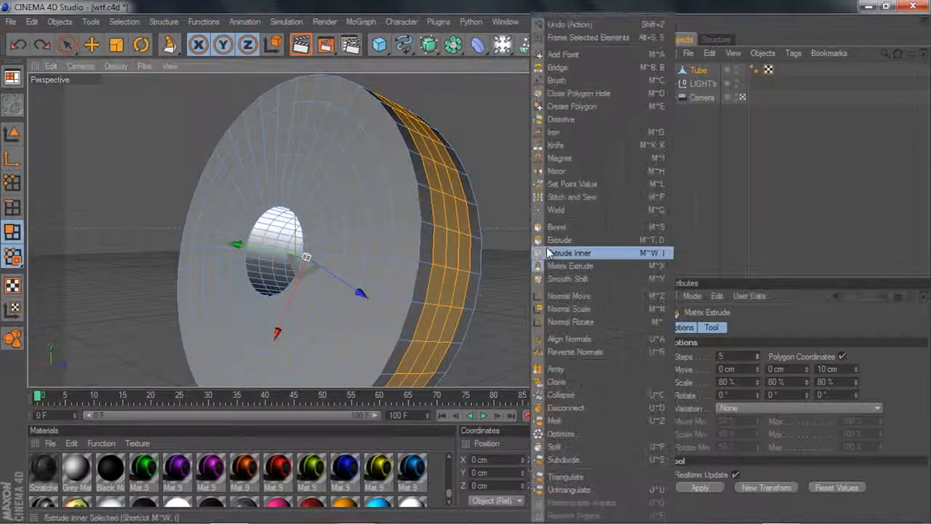
pyautogui.click(547, 247)
pyautogui.moveTo(537, 213); pyautogui.dragTo(626, 214)
pyautogui.keyDown('alt'); pyautogui.moveTo(529, 215); pyautogui.dragTo(635, 87); pyautogui.keyUp('alt')
pyautogui.keyDown('alt'); pyautogui.moveTo(596, 240); pyautogui.dragTo(620, 251); pyautogui.keyUp('alt')
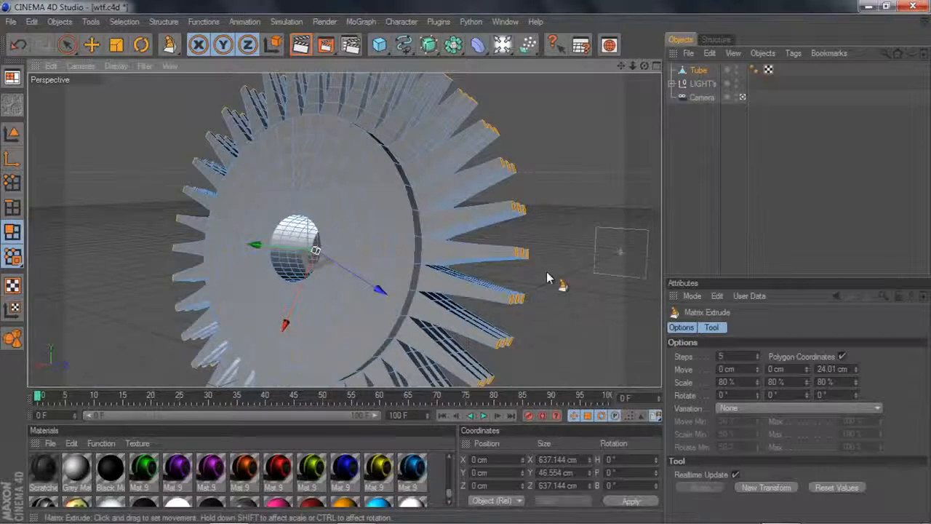
pyautogui.keyDown('alt'); pyautogui.moveTo(546, 271); pyautogui.dragTo(575, 147); pyautogui.keyUp('alt')
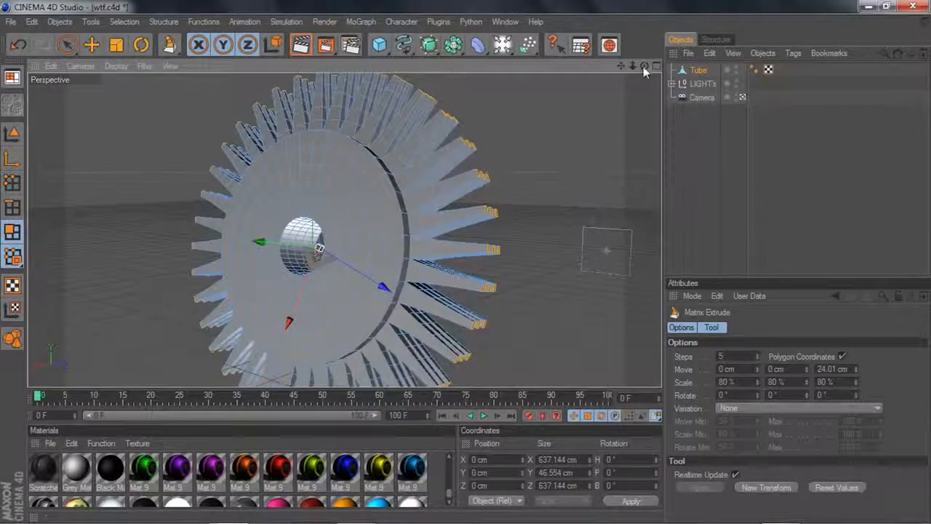
pyautogui.moveTo(644, 67); pyautogui.dragTo(646, 73)
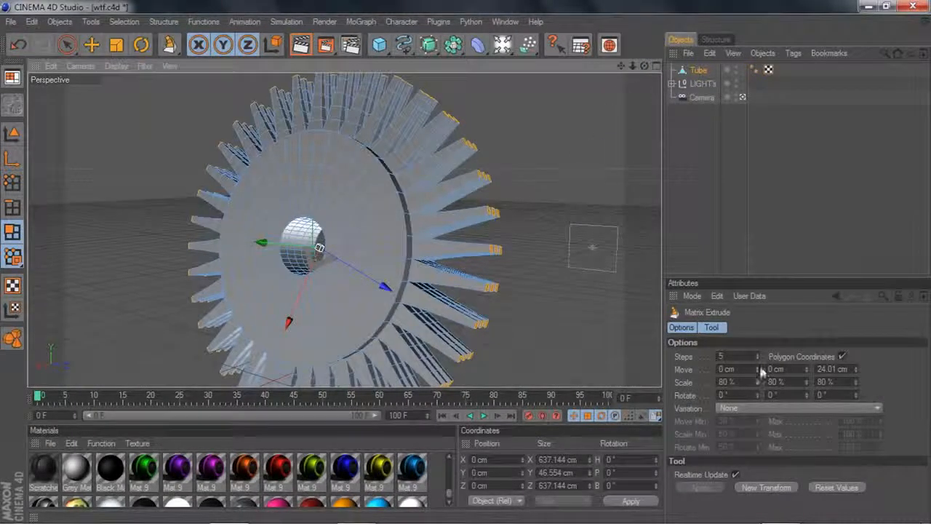
# - Set the spikes' X move to 2 cm and widen them with an X scale of 150%
pyautogui.moveTo(762, 371); pyautogui.dragTo(756, 367)
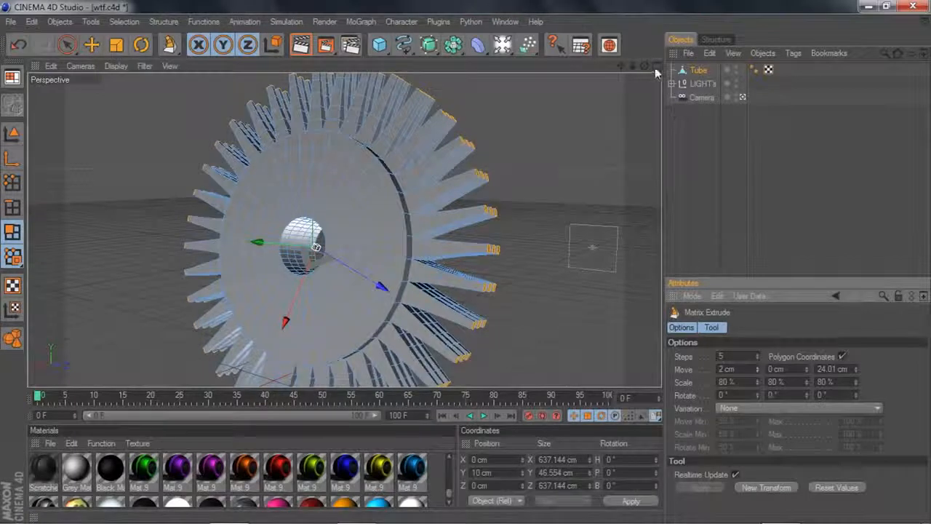
pyautogui.moveTo(645, 67); pyautogui.dragTo(632, 68)
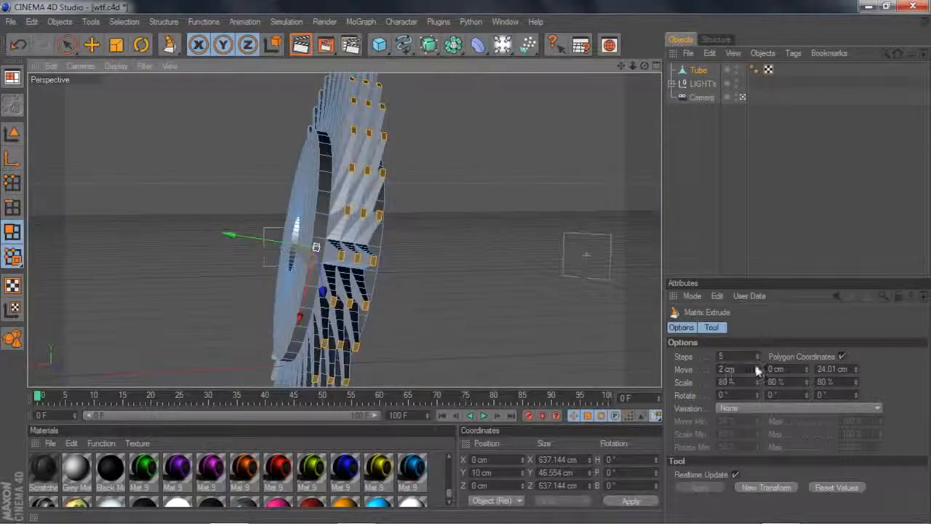
pyautogui.moveTo(757, 371); pyautogui.dragTo(758, 373)
pyautogui.moveTo(645, 67); pyautogui.dragTo(615, 70)
pyautogui.scroll(2, 646, 315)
pyautogui.moveTo(761, 386); pyautogui.dragTo(757, 364)
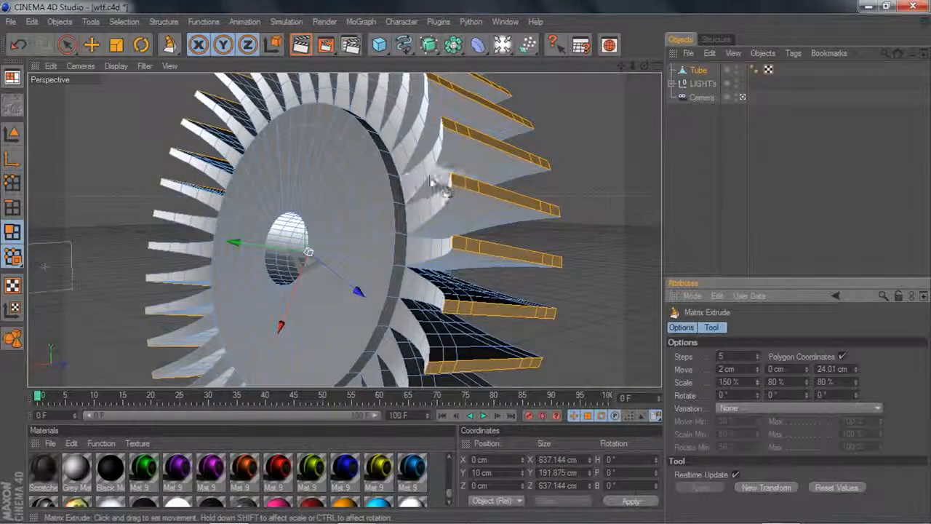
pyautogui.moveTo(644, 66); pyautogui.dragTo(151, 213)
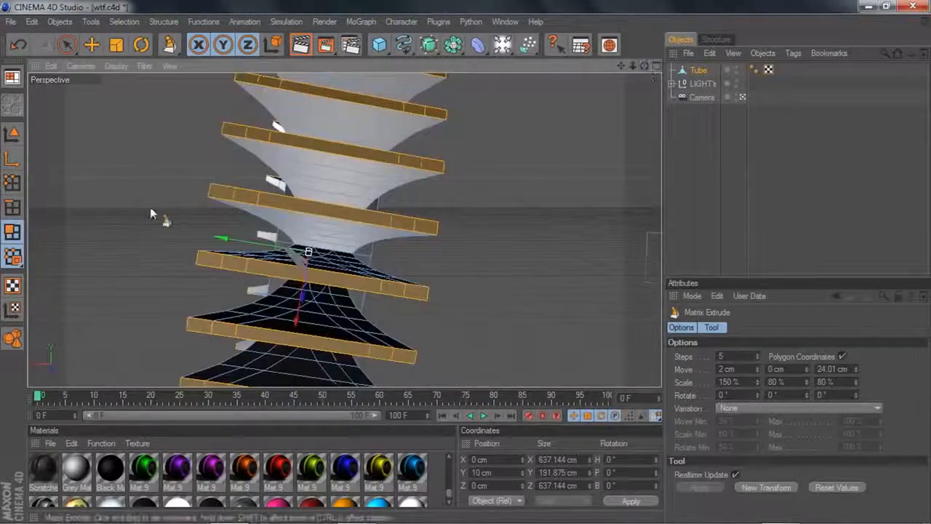
pyautogui.moveTo(644, 66); pyautogui.dragTo(642, 81)
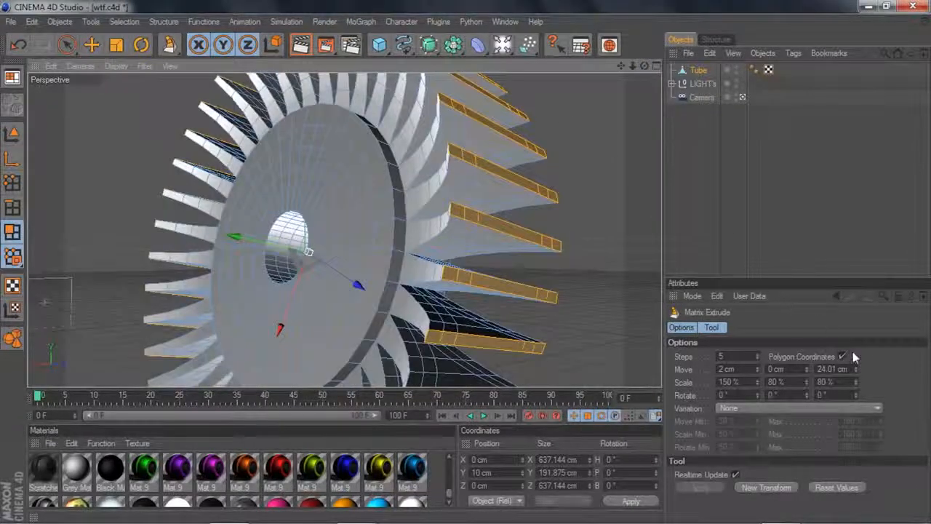
# - Set the extrusion's Y move to 8 cm, Z move to about 30 cm and Y scale to 95%
pyautogui.moveTo(856, 369); pyautogui.dragTo(855, 357)
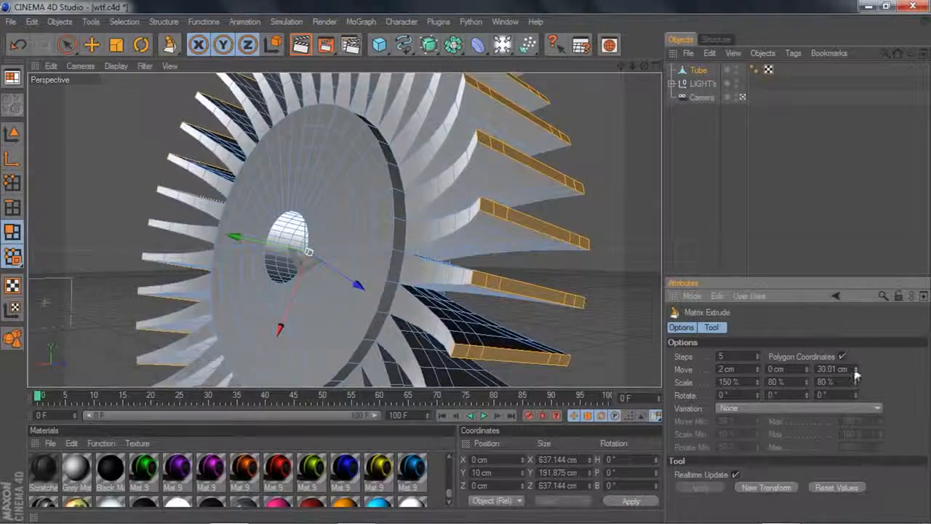
pyautogui.moveTo(807, 382); pyautogui.dragTo(807, 360)
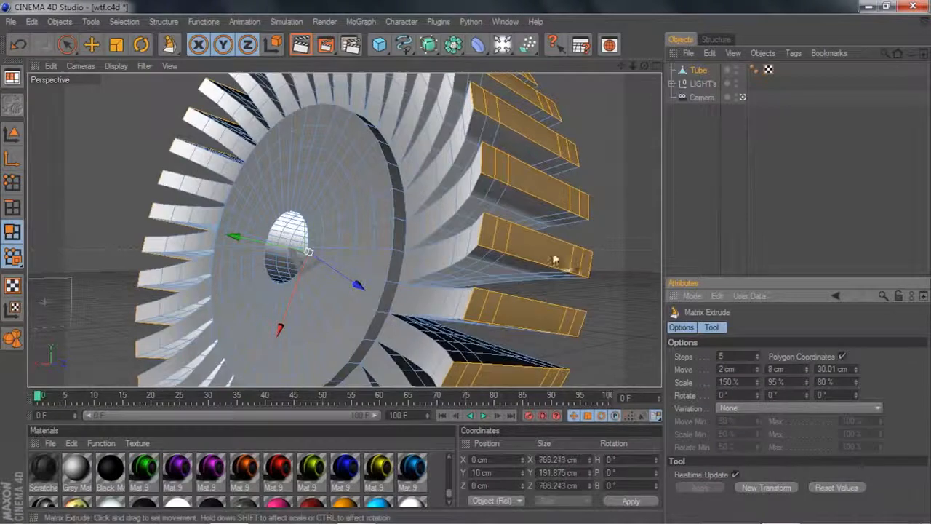
pyautogui.scroll(-3, 555, 261)
pyautogui.moveTo(645, 66)
pyautogui.mouseDown()
pyautogui.moveTo(721, 70)
pyautogui.moveTo(644, 65)
pyautogui.mouseUp()
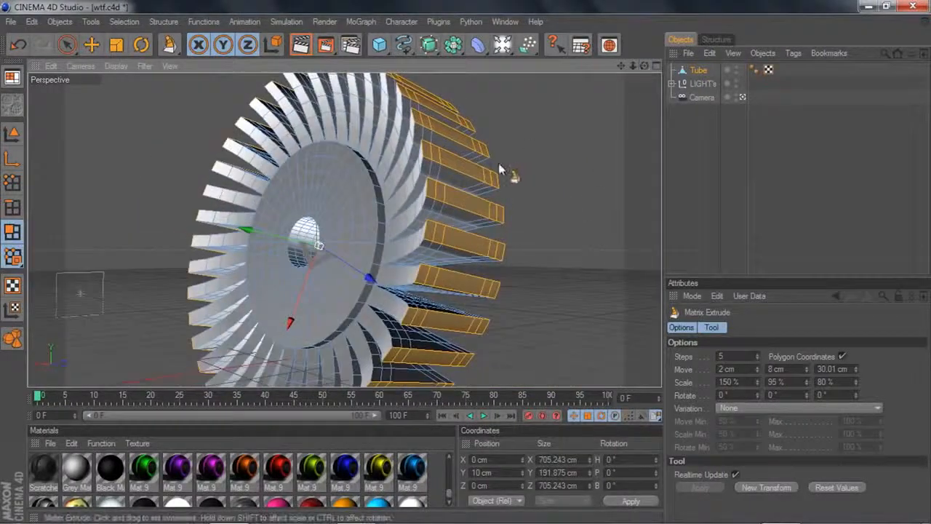
# - Loop-select the narrow rim strip beside the blades together with the outermost loop of the wheel's face
pyautogui.scroll(5, 499, 163)
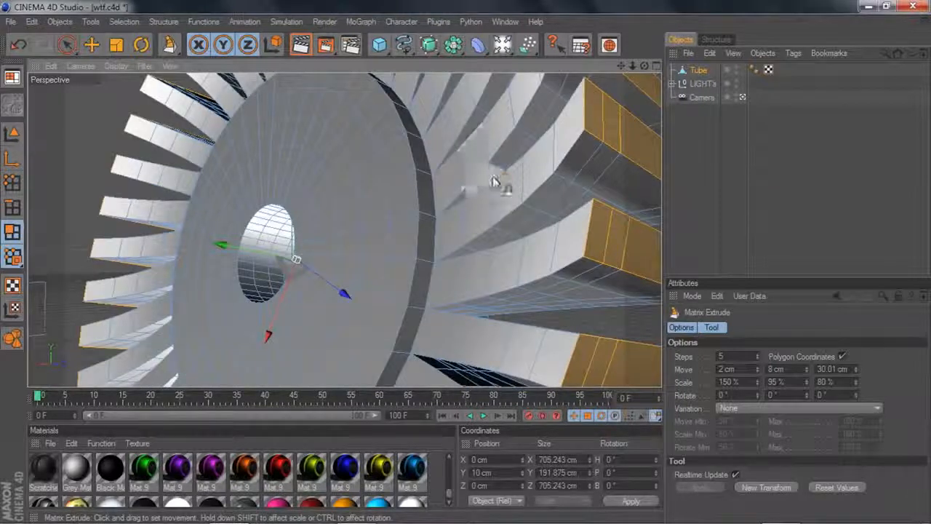
pyautogui.press('u')
pyautogui.press('l')
pyautogui.click(427, 178)
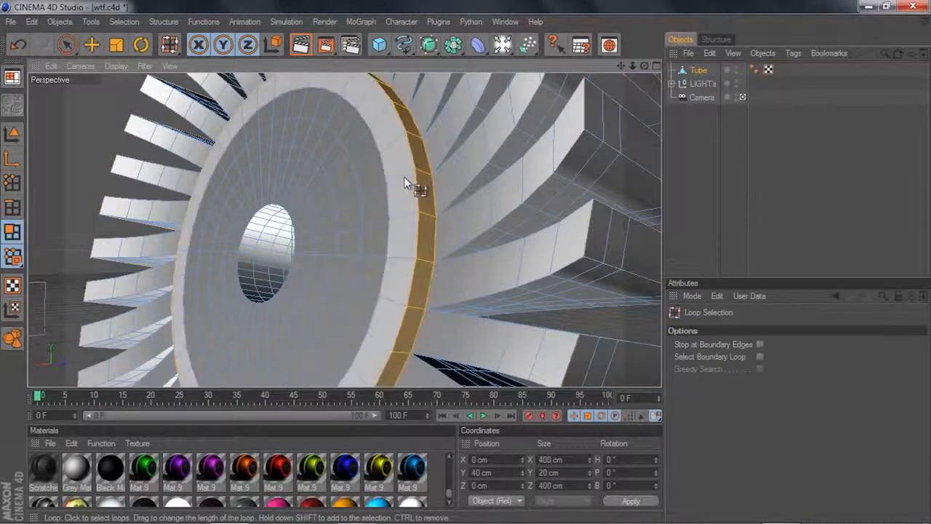
pyautogui.keyDown('shift'); pyautogui.click(406, 181); pyautogui.keyUp('shift')
# - Smooth Shift the selected rim strip and outer face loop outward to form two raised rings
pyautogui.scroll(-2, 98, 204)
pyautogui.rightClick(74, 218)
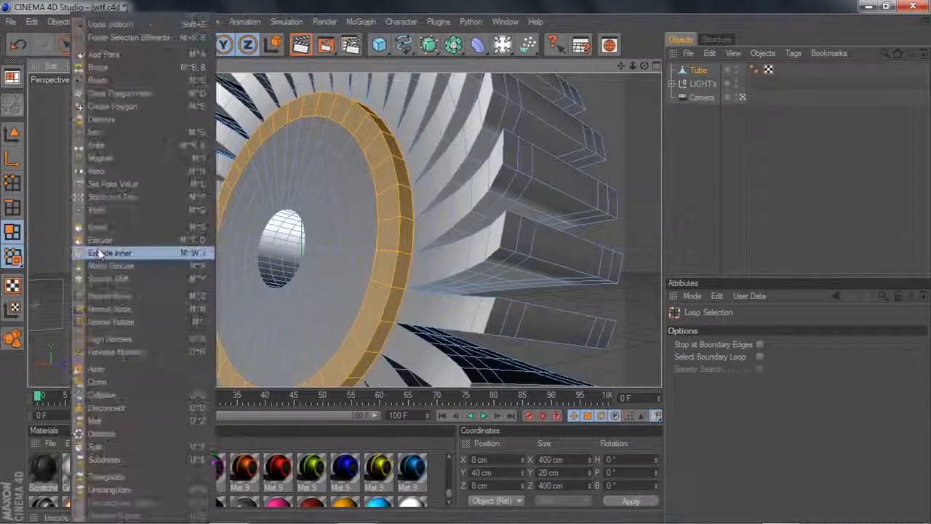
pyautogui.click(105, 266)
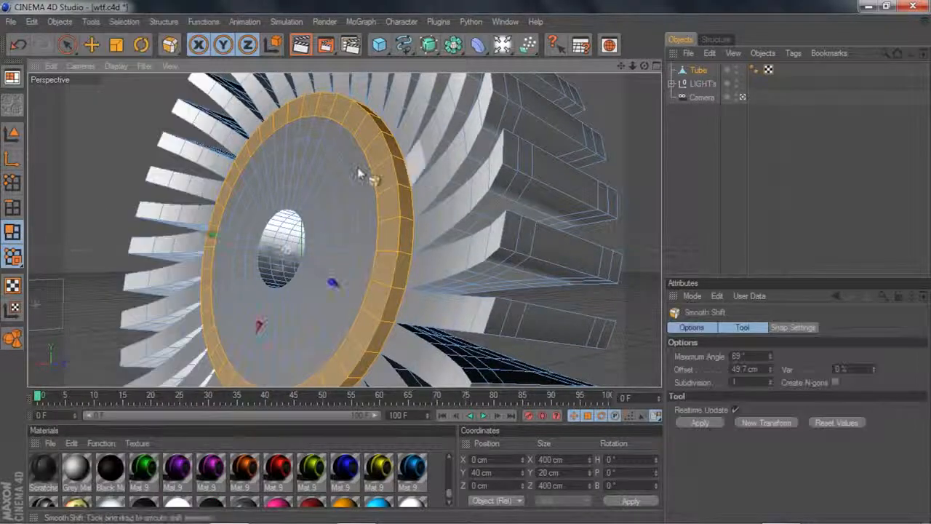
pyautogui.rightClick(75, 175)
pyautogui.click(106, 278)
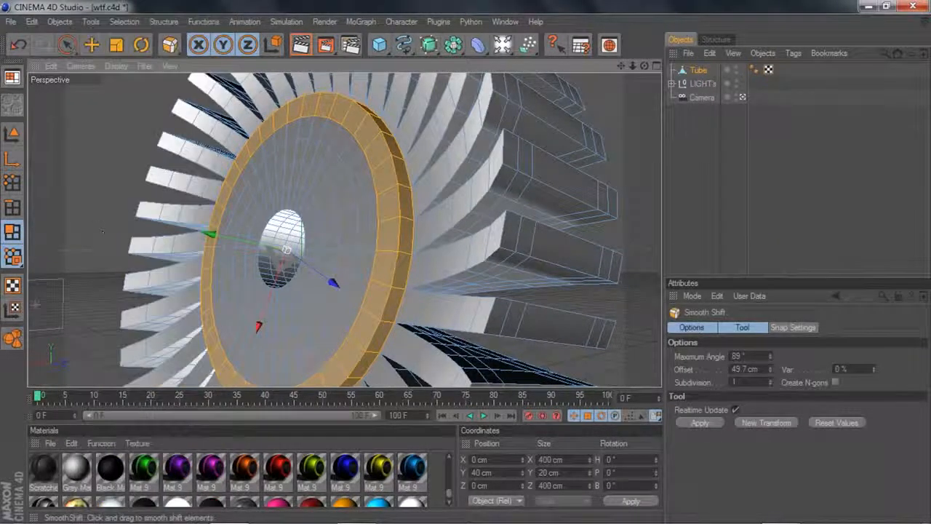
pyautogui.moveTo(102, 230)
pyautogui.mouseDown()
pyautogui.moveTo(119, 231)
pyautogui.moveTo(91, 227)
pyautogui.mouseUp()
# - Add the two wall loops in the gap between the raised rings to the polygon selection
pyautogui.press('u')
pyautogui.press('l')
pyautogui.keyDown('shift'); pyautogui.click(404, 187); pyautogui.keyUp('shift')
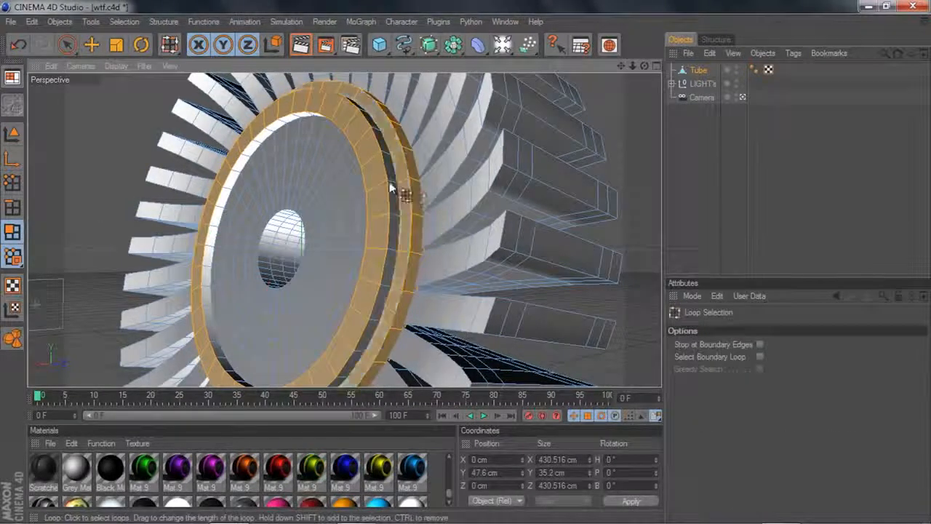
pyautogui.keyDown('shift'); pyautogui.click(391, 184); pyautogui.keyUp('shift')
# - Smooth Shift the ring and gap loops together by about 10.4 cm
pyautogui.rightClick(73, 185)
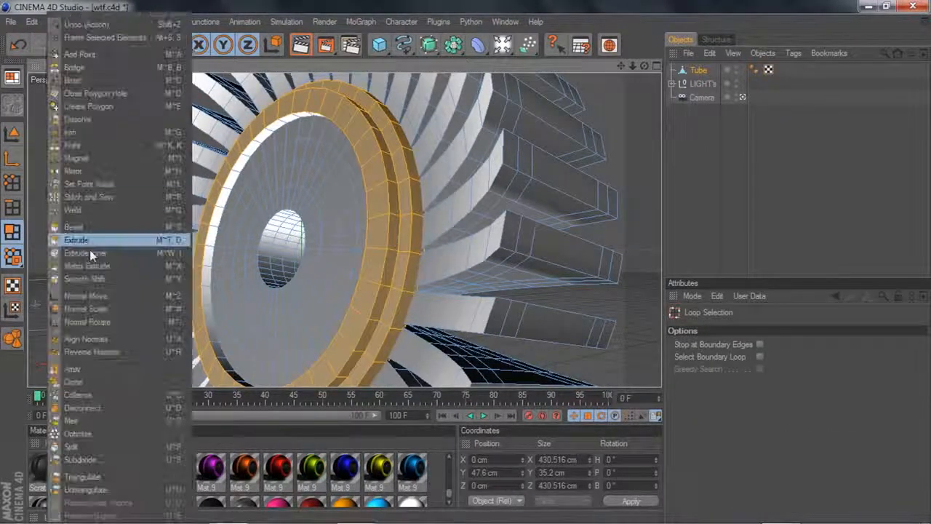
pyautogui.click(94, 277)
pyautogui.moveTo(94, 232)
pyautogui.mouseDown()
pyautogui.moveTo(115, 232)
pyautogui.moveTo(97, 238)
pyautogui.mouseUp()
pyautogui.hotkey('ctrl', 'z')
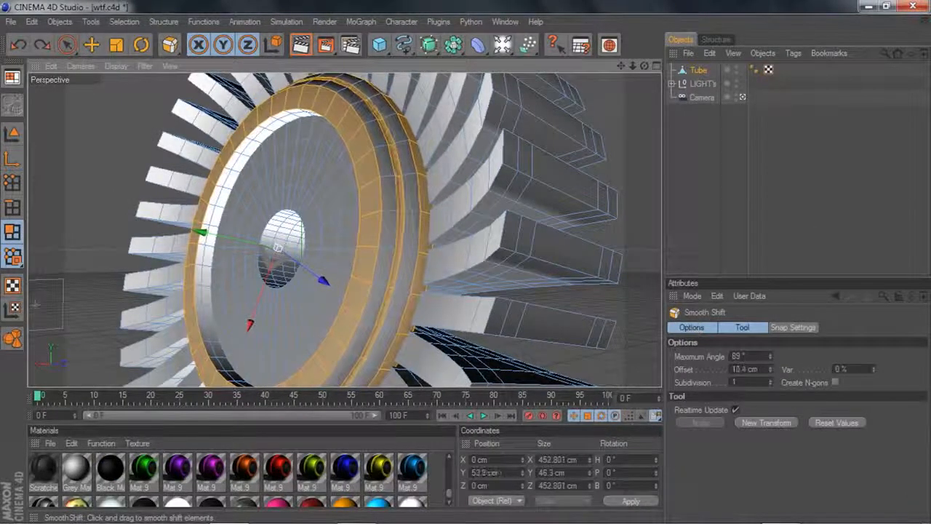
# - Select only the loop on top of the raised rim ring next to the blades
pyautogui.scroll(3, 311, 227)
pyautogui.scroll(-1, 438, 223)
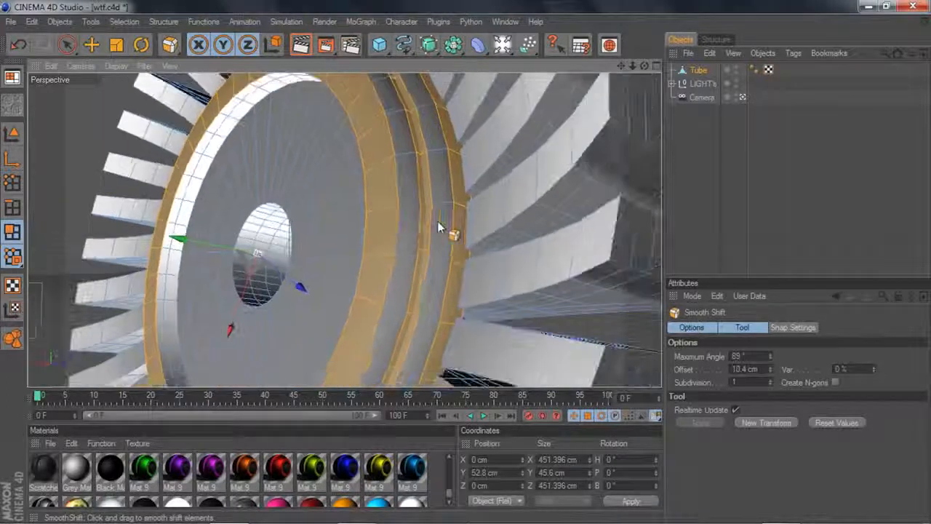
pyautogui.press('u')
pyautogui.press('l')
pyautogui.click(463, 213)
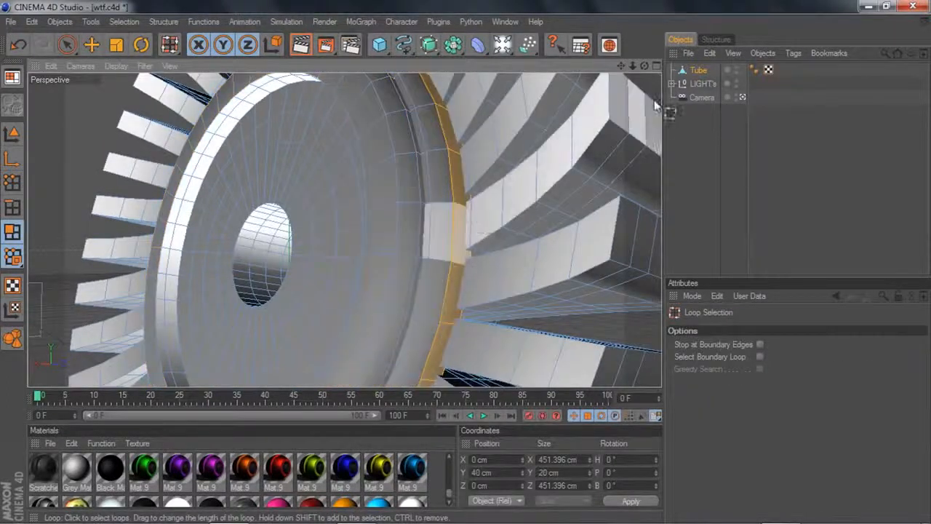
# - Matrix Extrude the ring's top loop in five steps with a Z move of about 45 cm
pyautogui.moveTo(645, 66); pyautogui.dragTo(617, 67)
pyautogui.rightClick(94, 202)
pyautogui.click(128, 266)
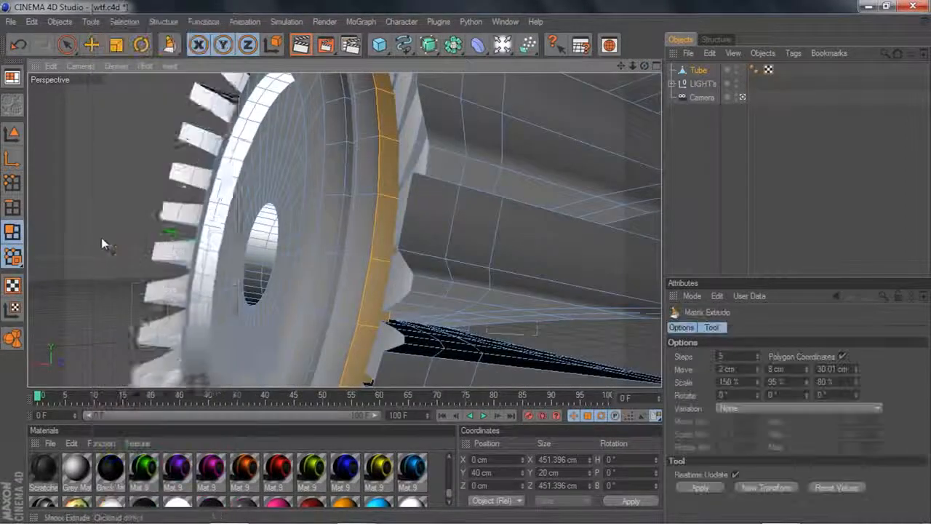
pyautogui.scroll(-3, 101, 237)
pyautogui.moveTo(101, 237); pyautogui.dragTo(138, 238)
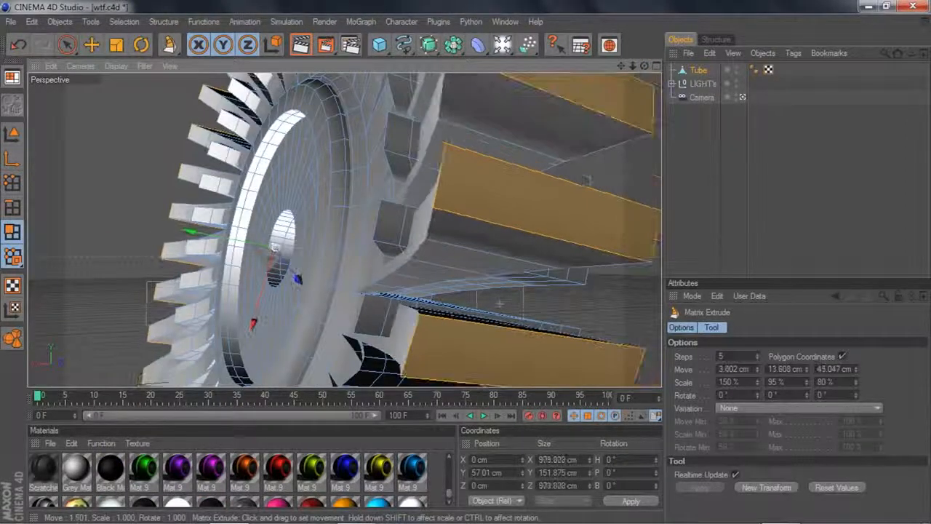
# - Refine the new spikes with X scale 106%, Y scale 72%, Y move about -3 cm and Z move about 12 cm
pyautogui.moveTo(757, 383); pyautogui.dragTo(735, 383)
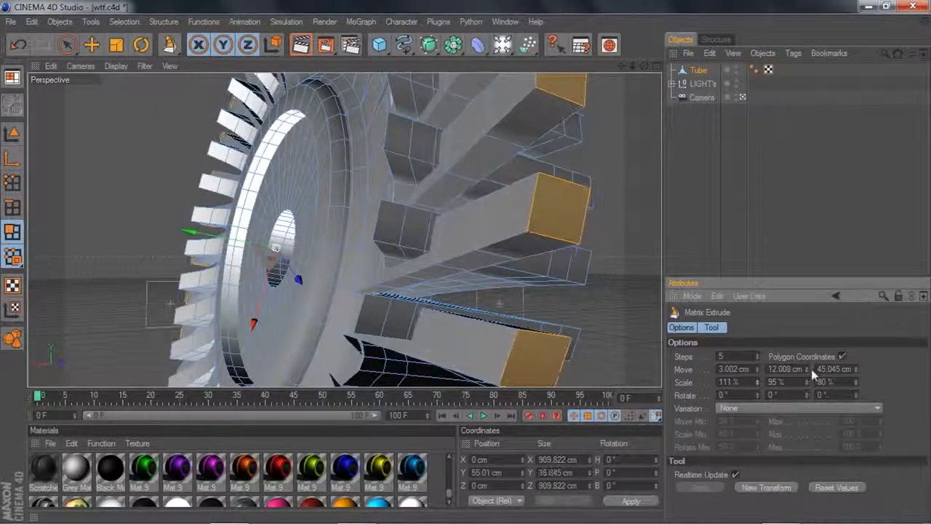
pyautogui.moveTo(807, 369); pyautogui.dragTo(802, 393)
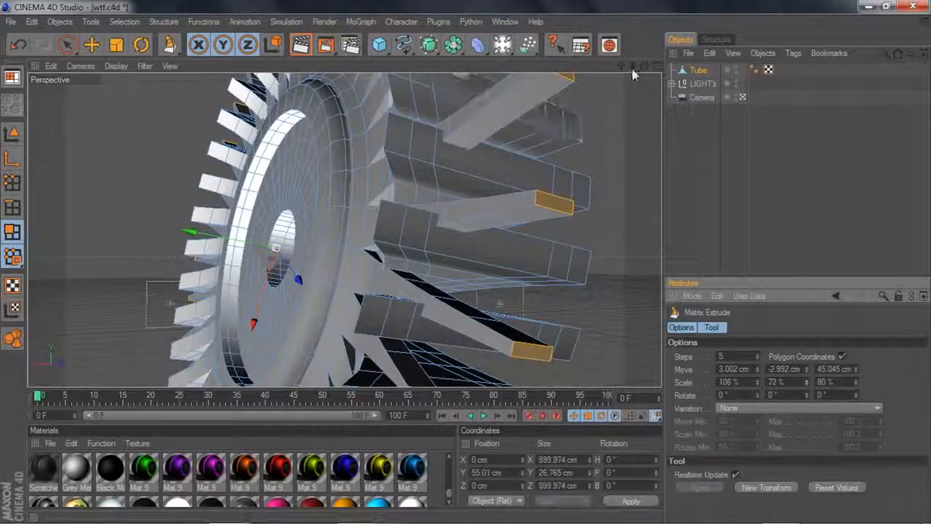
pyautogui.moveTo(633, 70); pyautogui.dragTo(697, 210)
pyautogui.moveTo(854, 368); pyautogui.dragTo(853, 385)
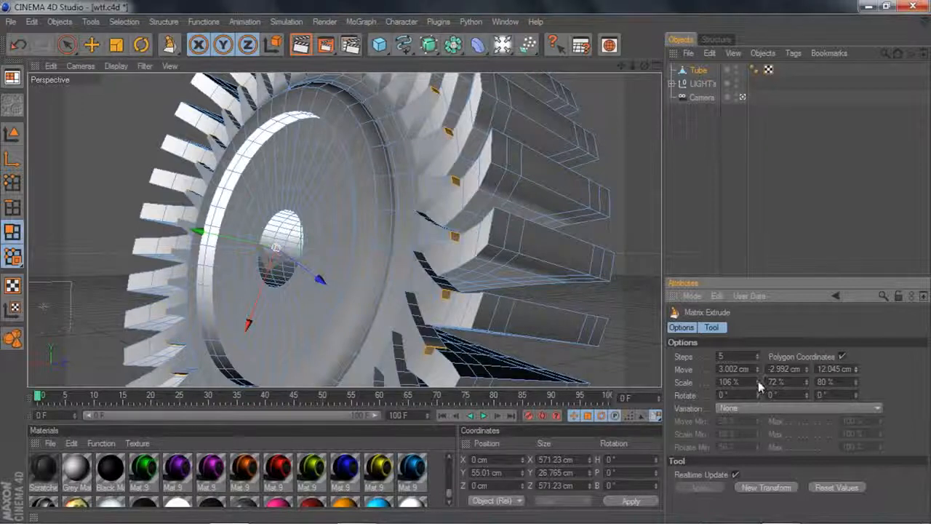
# - Refine the new spikes with the Matrix Extrude X scale at 131% and the Y move at about -1 cm
pyautogui.moveTo(759, 386); pyautogui.dragTo(759, 376)
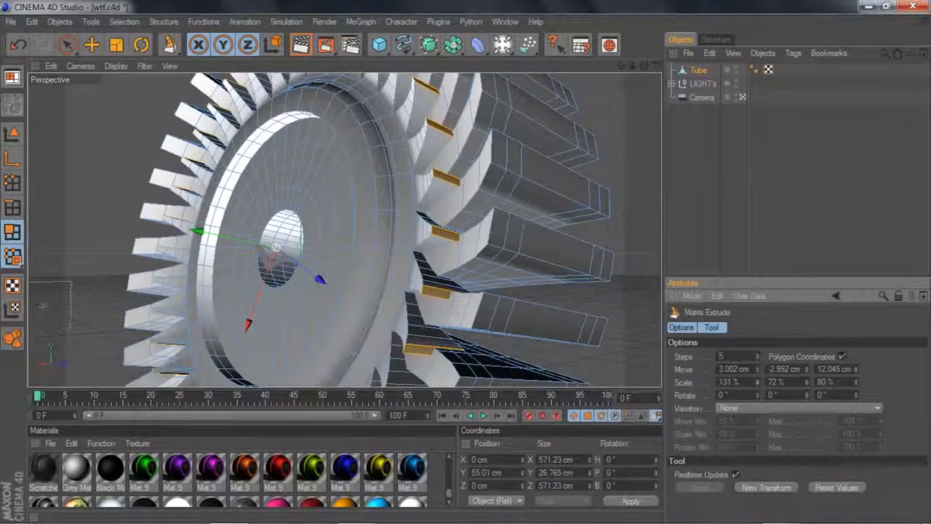
pyautogui.click(805, 366)
pyautogui.click(805, 367)
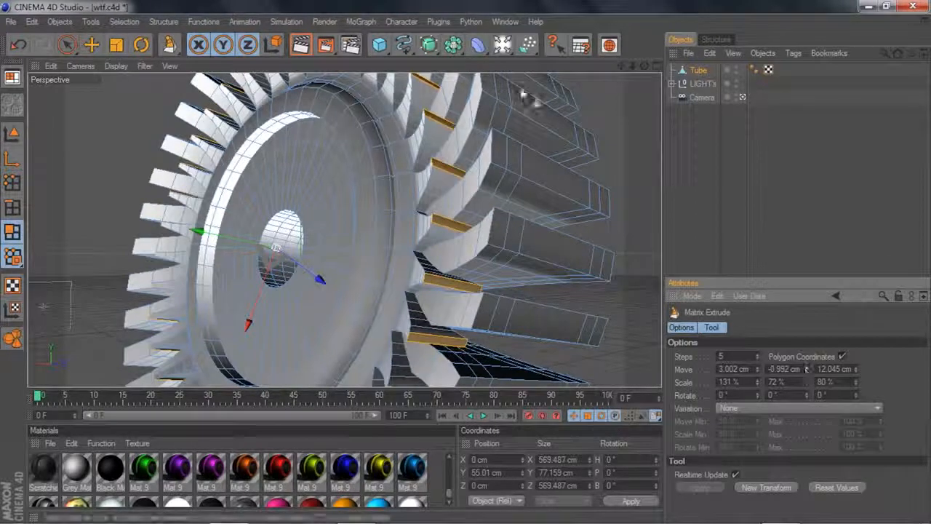
# - Inset the new spikes' tip polygons with Extrude Inner and raise them slightly with Smooth Shift
pyautogui.moveTo(646, 66)
pyautogui.mouseDown()
pyautogui.moveTo(643, 79)
pyautogui.moveTo(677, 85)
pyautogui.moveTo(666, 68)
pyautogui.moveTo(649, 68)
pyautogui.mouseUp()
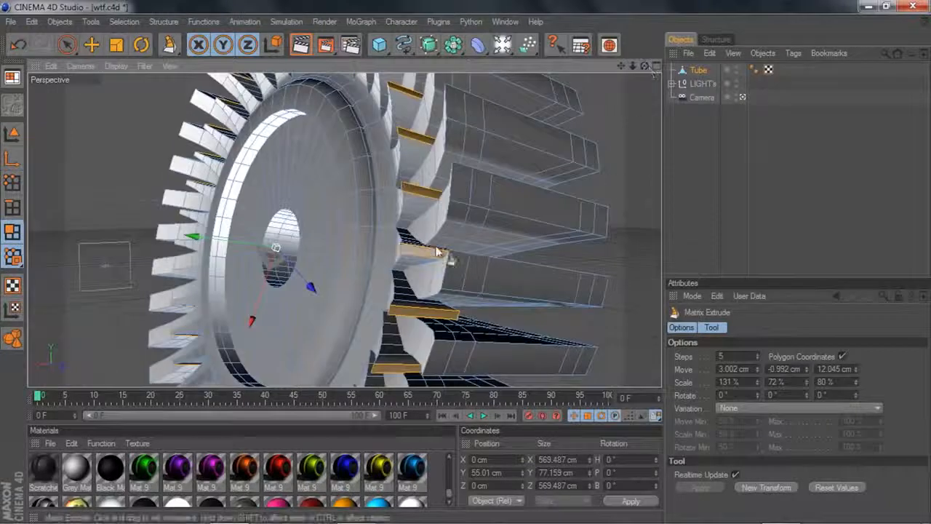
pyautogui.rightClick(628, 211)
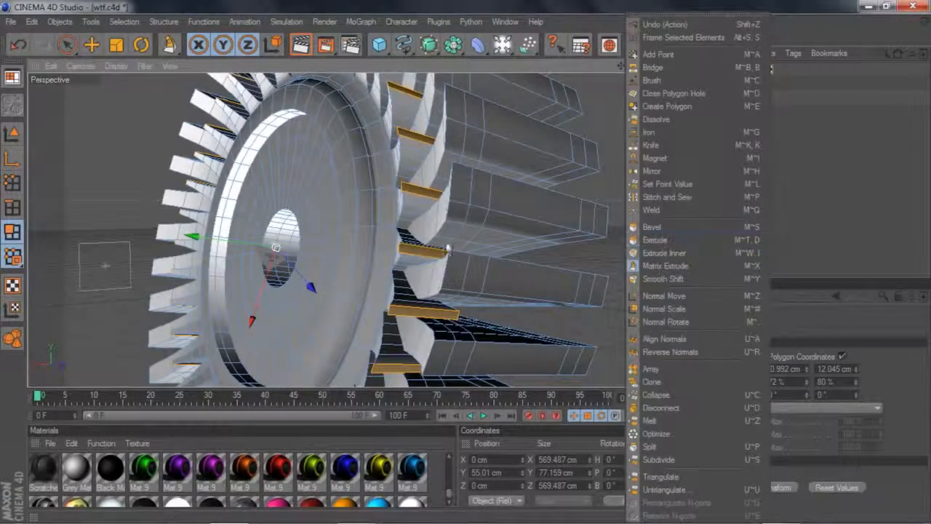
pyautogui.click(664, 252)
pyautogui.scroll(3, 607, 222)
pyautogui.scroll(5, 575, 128)
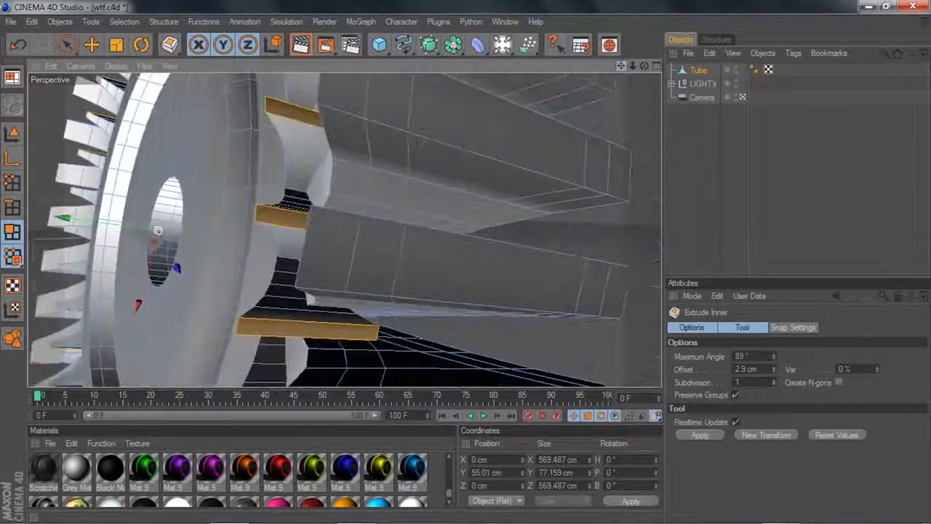
pyautogui.moveTo(625, 66); pyautogui.dragTo(704, 19)
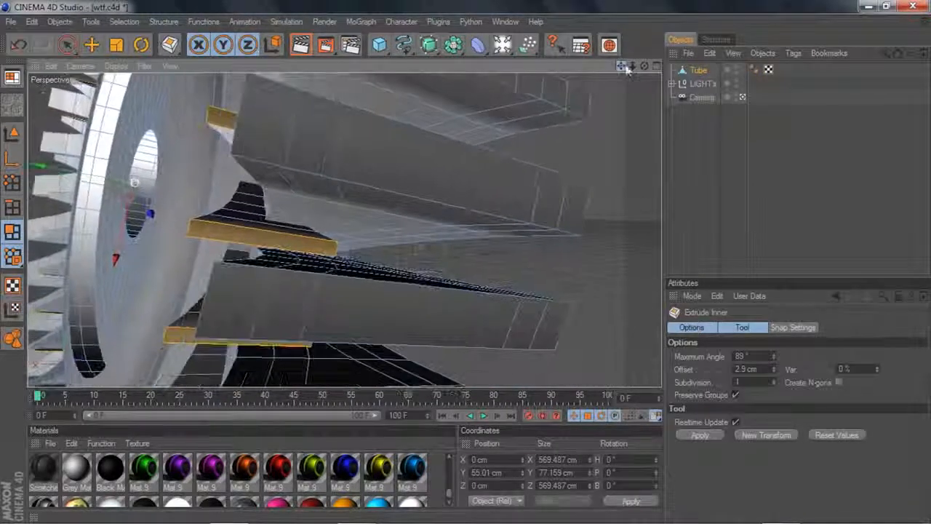
pyautogui.moveTo(420, 249); pyautogui.dragTo(423, 248)
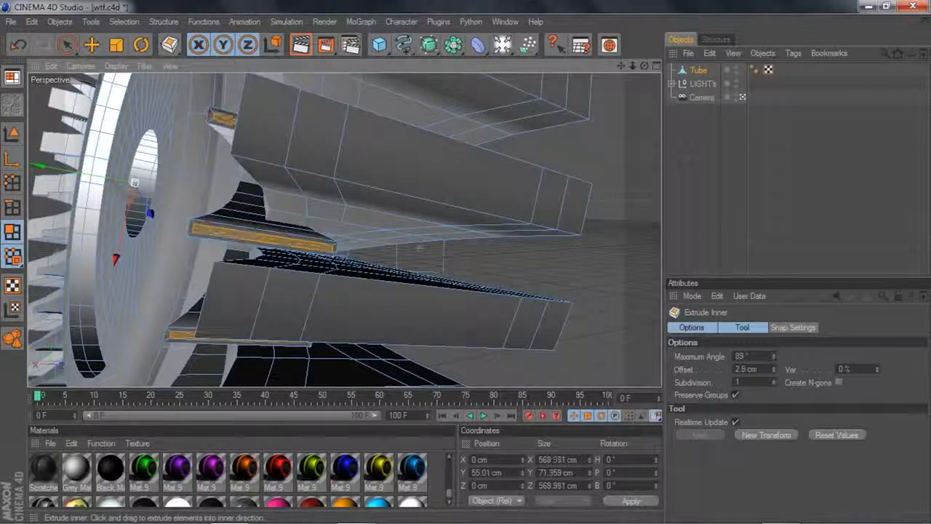
pyautogui.rightClick(614, 239)
pyautogui.click(636, 279)
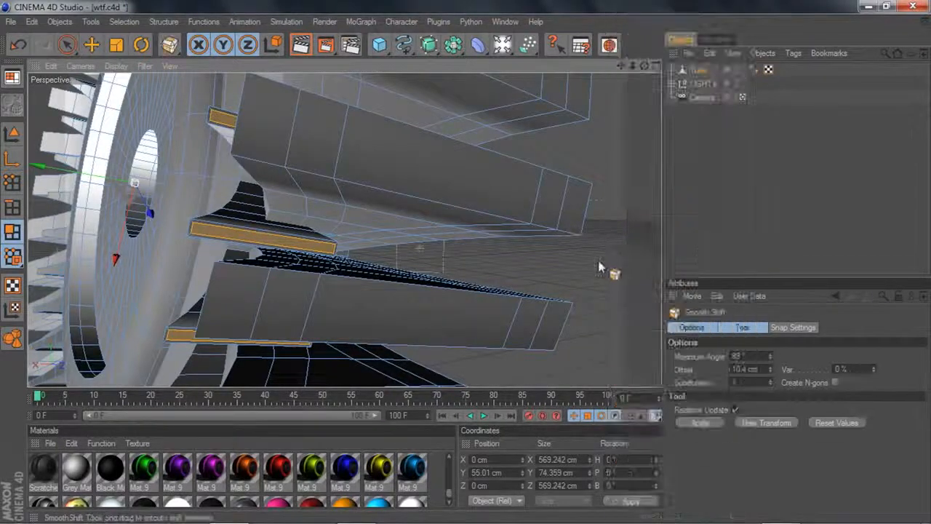
# - Extrude Inner the spike tips again by 1 cm and Smooth Shift them outward by about 3.7 cm
pyautogui.rightClick(611, 264)
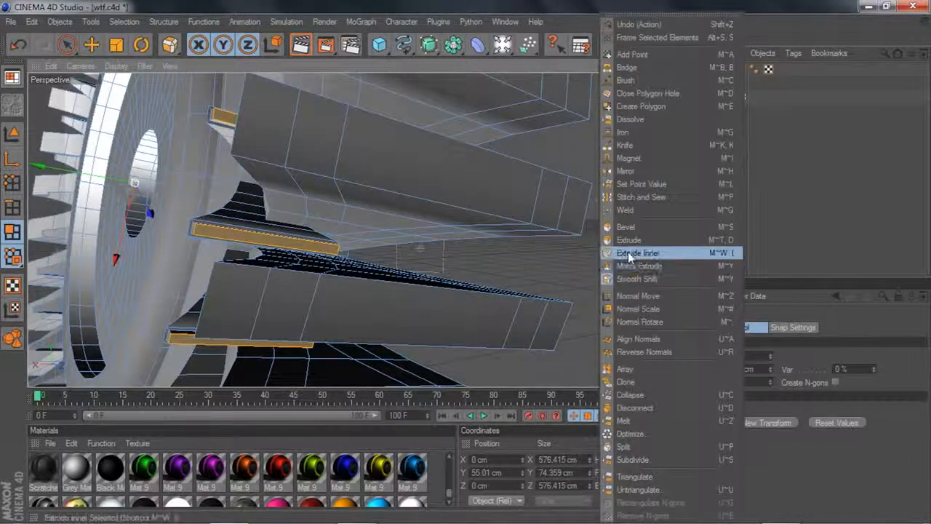
pyautogui.click(624, 254)
pyautogui.rightClick(593, 268)
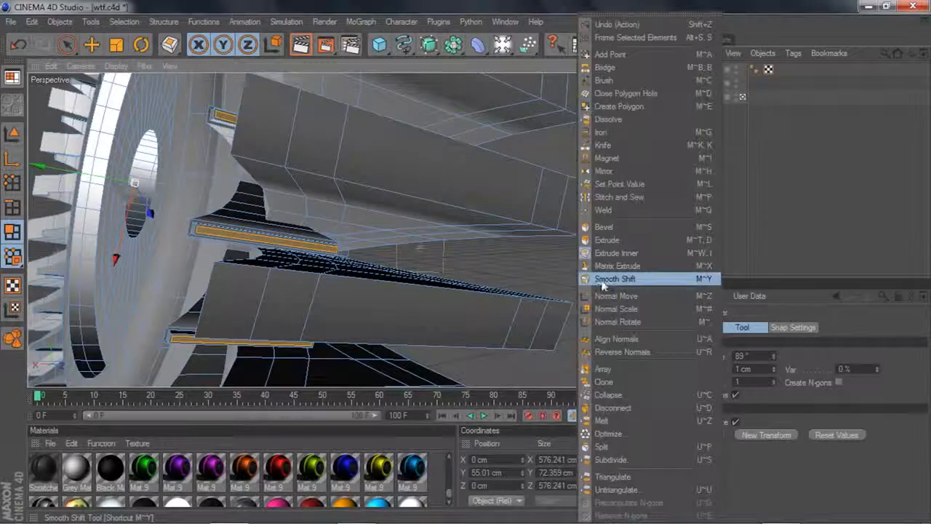
pyautogui.click(598, 278)
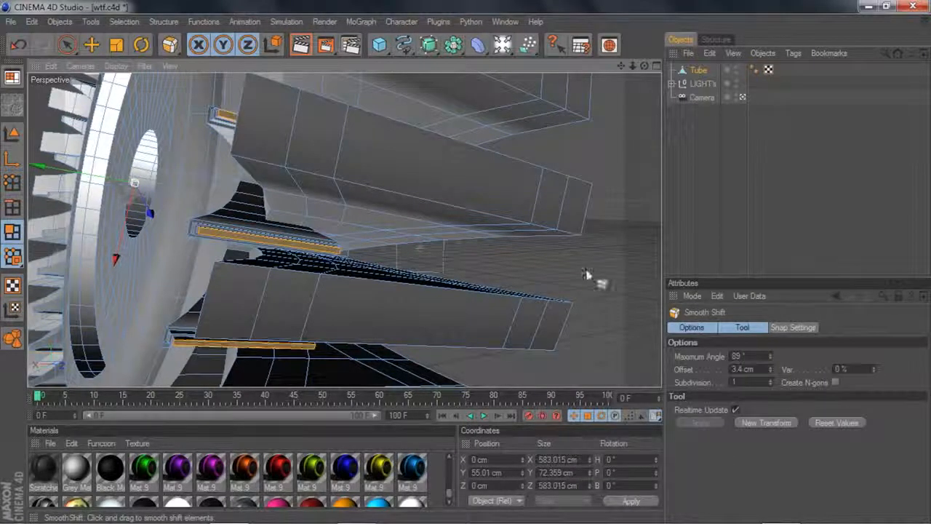
# - Add a third tier to the spike tips with a small Extrude Inner and a 4 cm Smooth Shift
pyautogui.rightClick(588, 277)
pyautogui.click(625, 254)
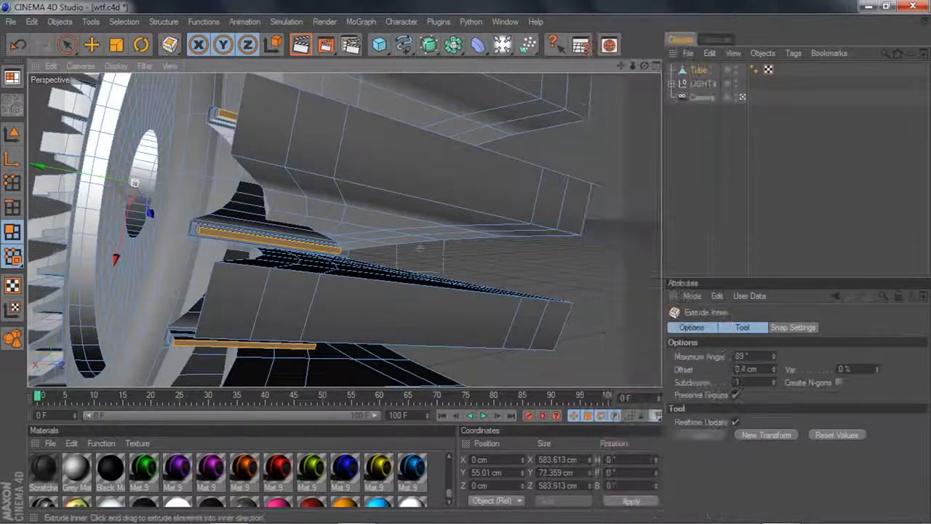
pyautogui.rightClick(613, 279)
pyautogui.click(635, 278)
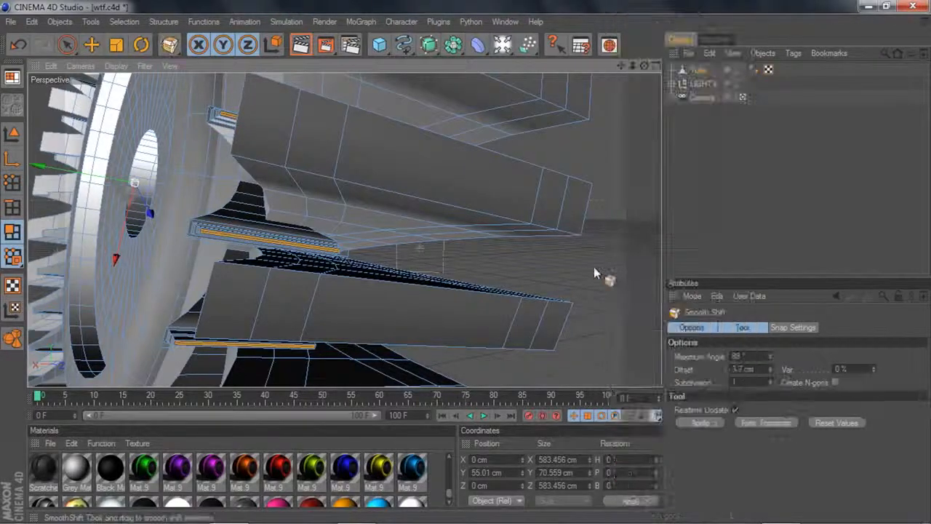
pyautogui.keyDown('alt'); pyautogui.moveTo(591, 273); pyautogui.dragTo(571, 209); pyautogui.keyUp('alt')
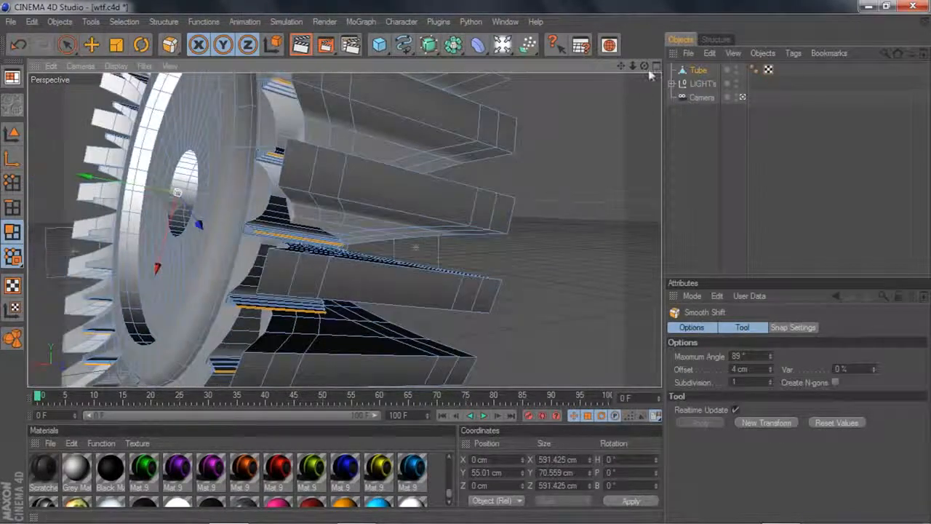
# - Loop-select the three outer concentric polygon loops on the wheel's flat central face, leaving out the loop around the hole
pyautogui.moveTo(644, 66); pyautogui.dragTo(786, 138)
pyautogui.press('u')
pyautogui.press('l')
pyautogui.click(262, 171)
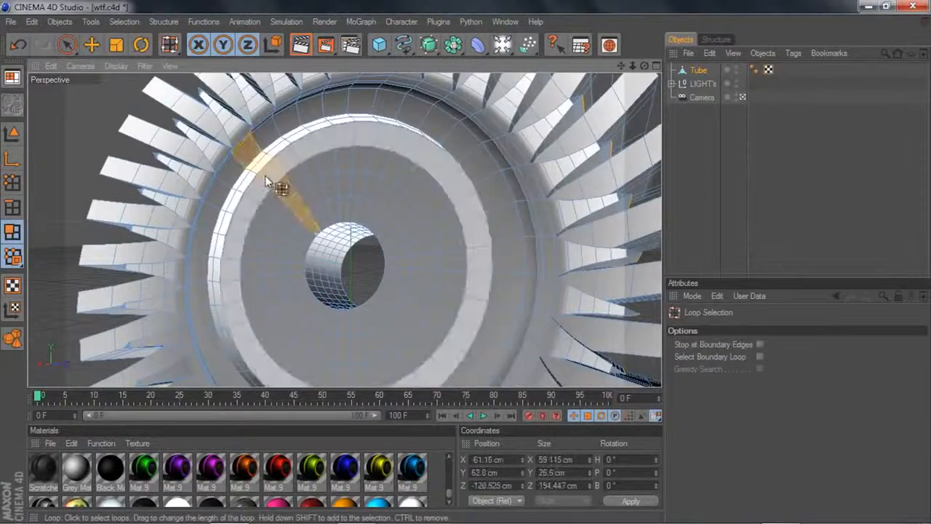
pyautogui.click(265, 175)
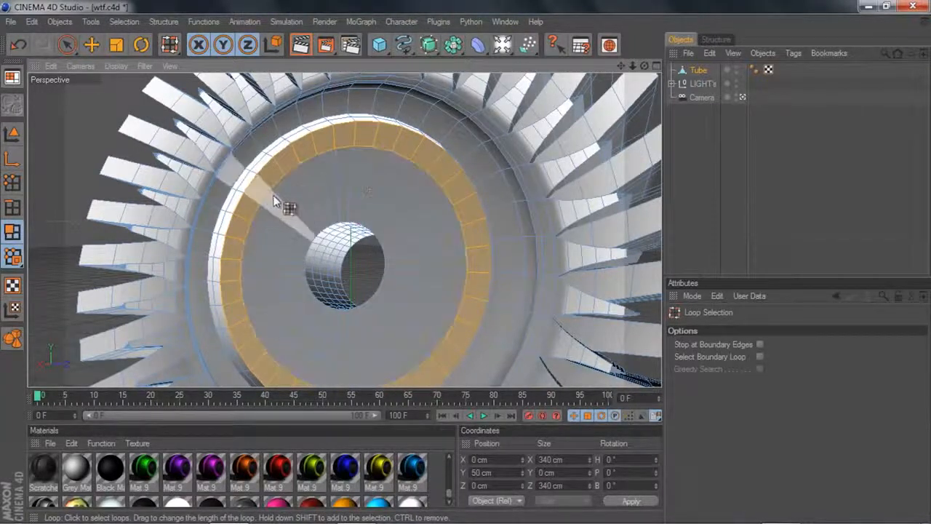
pyautogui.keyDown('shift'); pyautogui.click(275, 203); pyautogui.keyUp('shift')
pyautogui.keyDown('shift'); pyautogui.click(288, 229); pyautogui.keyUp('shift')
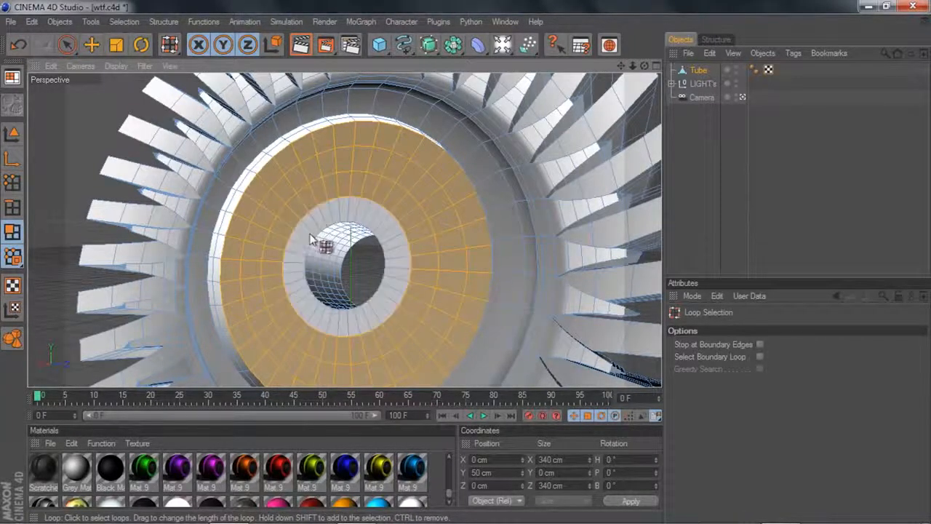
# - Matrix Extrude the selected face loops in five steps with X scale 91%, Y move about 6.2 cm and Z move about 3.9 cm
pyautogui.rightClick(76, 178)
pyautogui.click(106, 270)
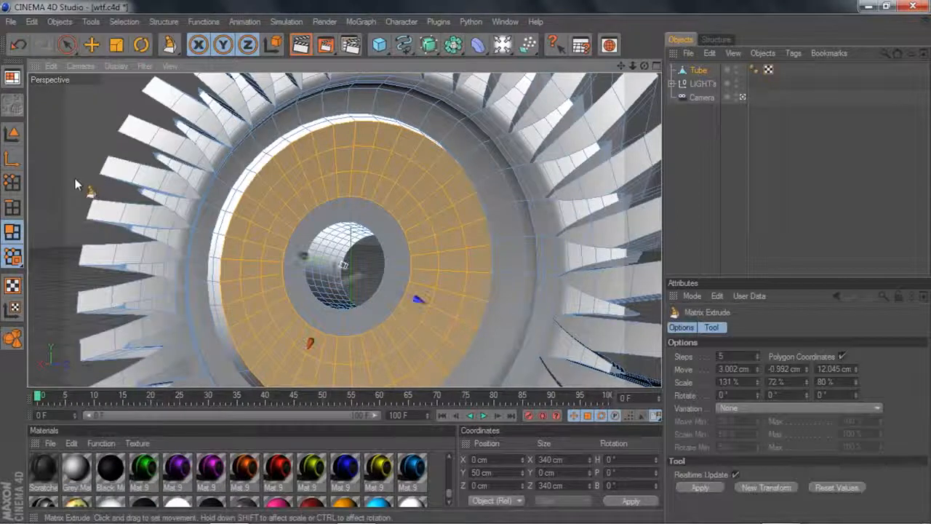
pyautogui.moveTo(75, 178); pyautogui.dragTo(69, 178)
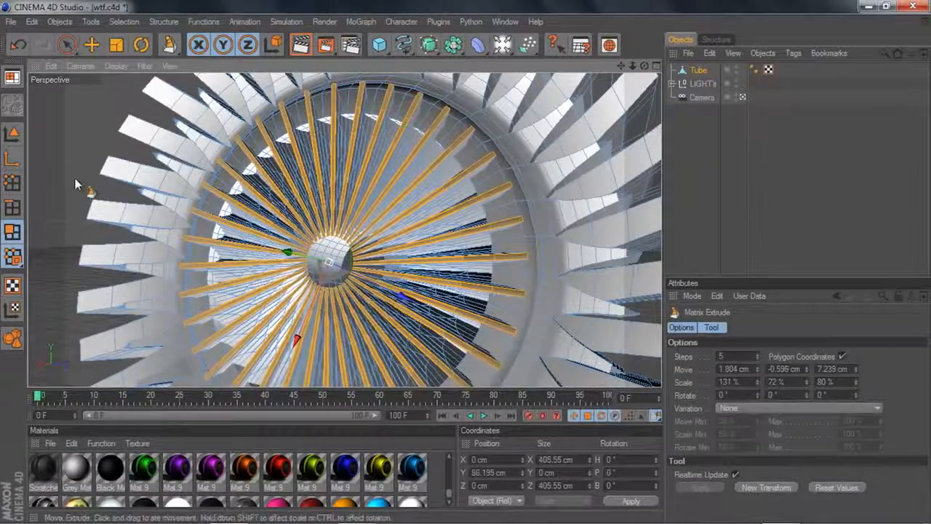
pyautogui.moveTo(759, 385); pyautogui.dragTo(759, 390)
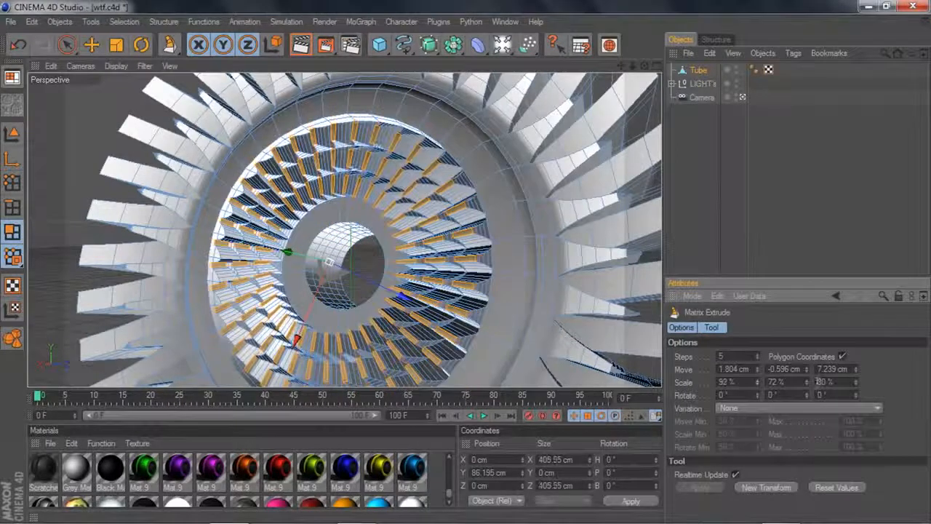
pyautogui.moveTo(856, 372); pyautogui.dragTo(856, 396)
pyautogui.moveTo(808, 371); pyautogui.dragTo(808, 350)
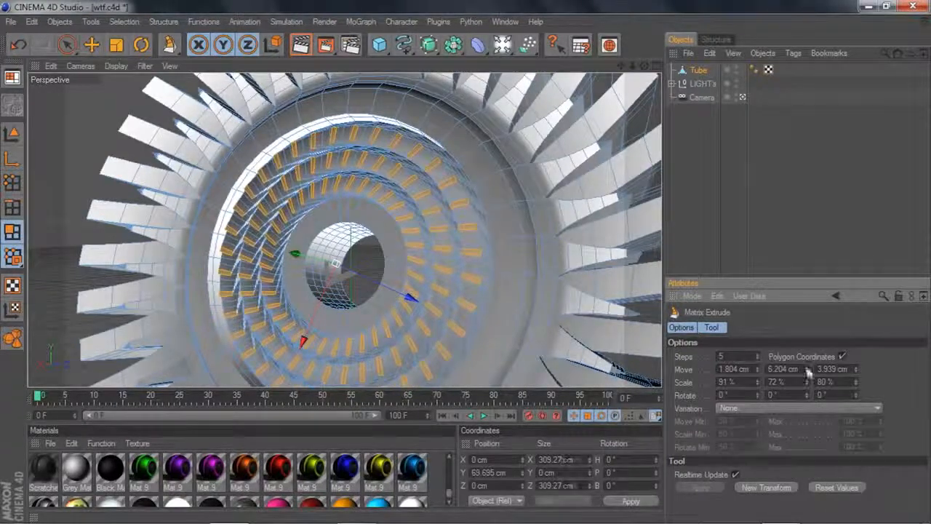
# - Add the middle polygon loops on the centre hole's inner wall to the selected tips of the new face blades
pyautogui.moveTo(645, 67); pyautogui.dragTo(623, 72)
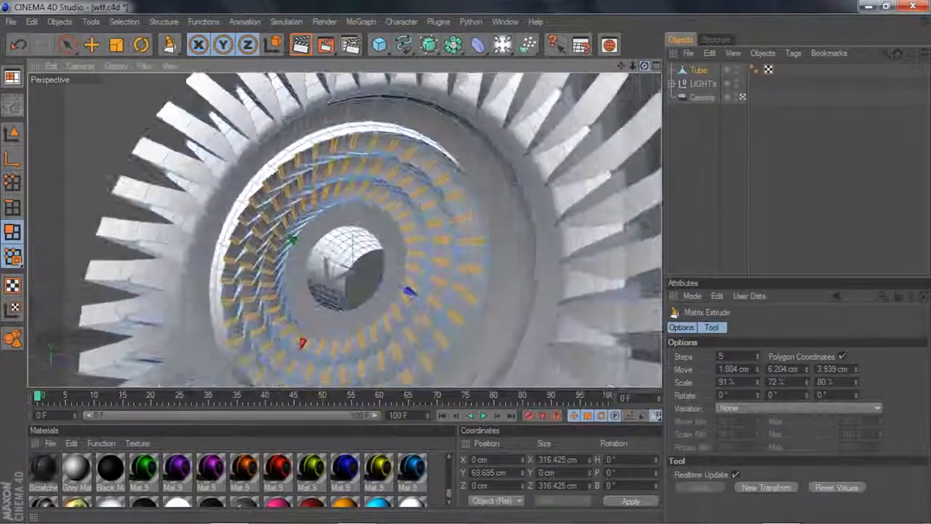
pyautogui.scroll(6, 404, 211)
pyautogui.press('u')
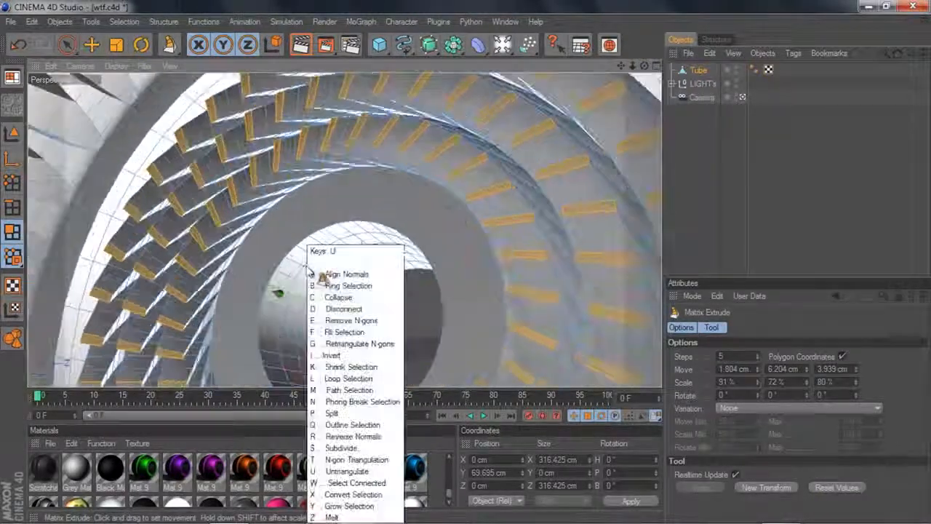
pyautogui.press('l')
pyautogui.scroll(-7, 343, 278)
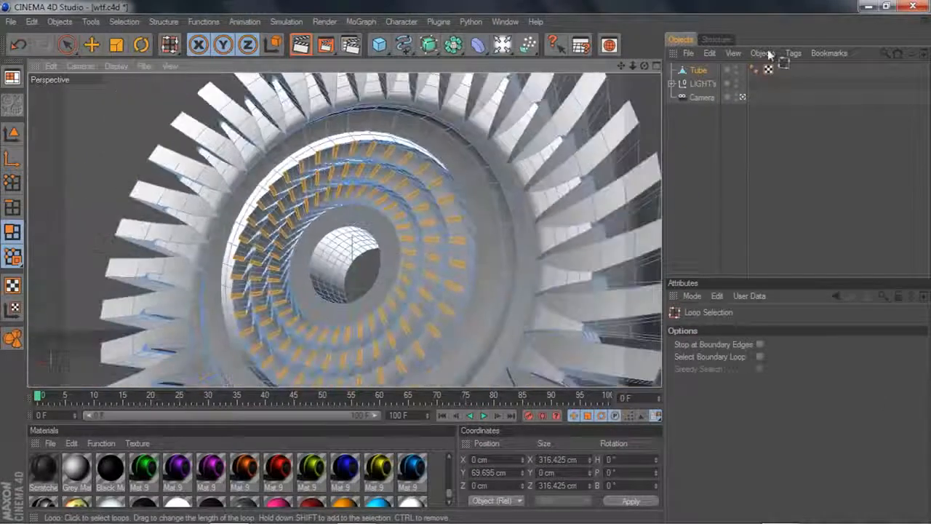
pyautogui.moveTo(645, 66)
pyautogui.mouseDown()
pyautogui.moveTo(688, 66)
pyautogui.moveTo(608, 71)
pyautogui.moveTo(677, 64)
pyautogui.moveTo(643, 63)
pyautogui.moveTo(660, 61)
pyautogui.mouseUp()
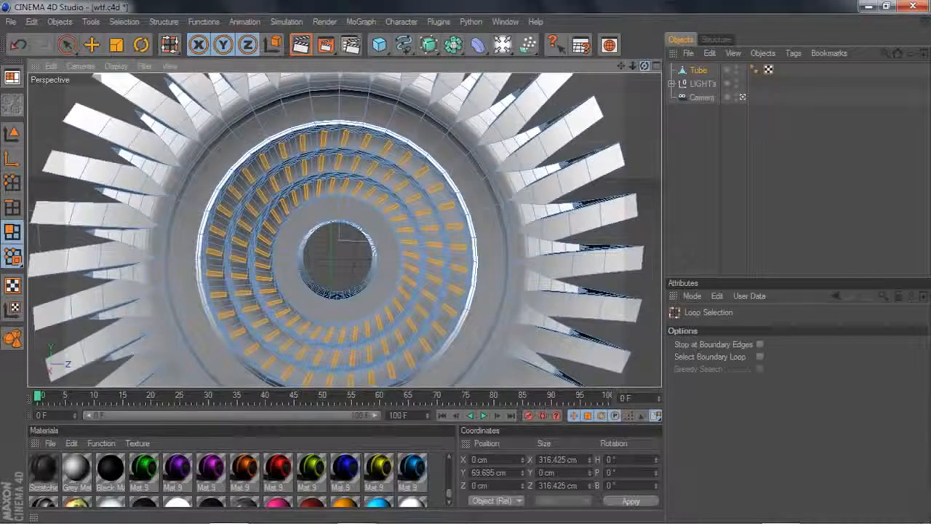
pyautogui.scroll(8, 322, 273)
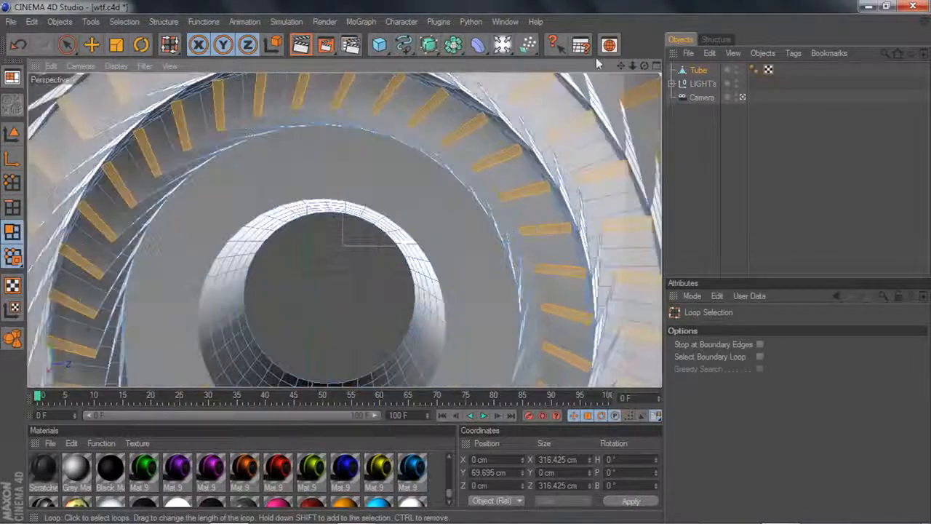
pyautogui.moveTo(645, 66); pyautogui.dragTo(623, 61)
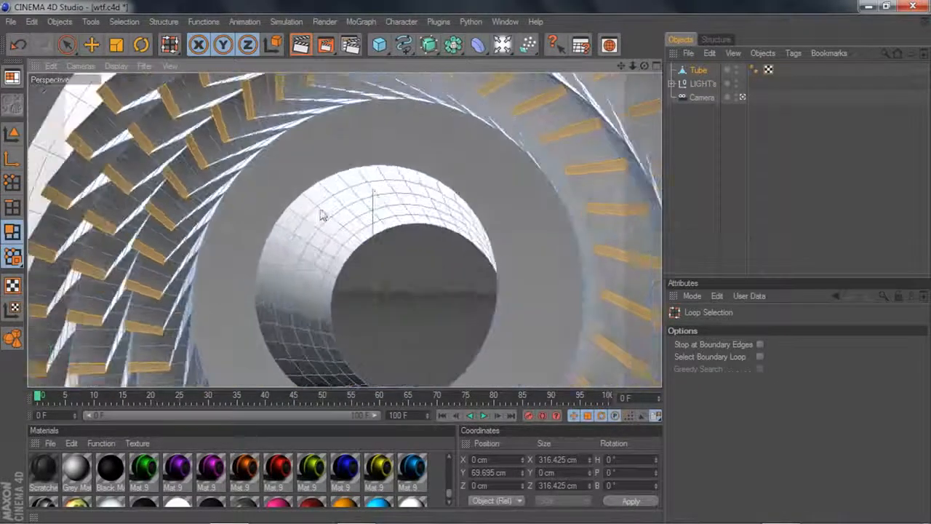
pyautogui.click(301, 243)
pyautogui.scroll(-2, 329, 232)
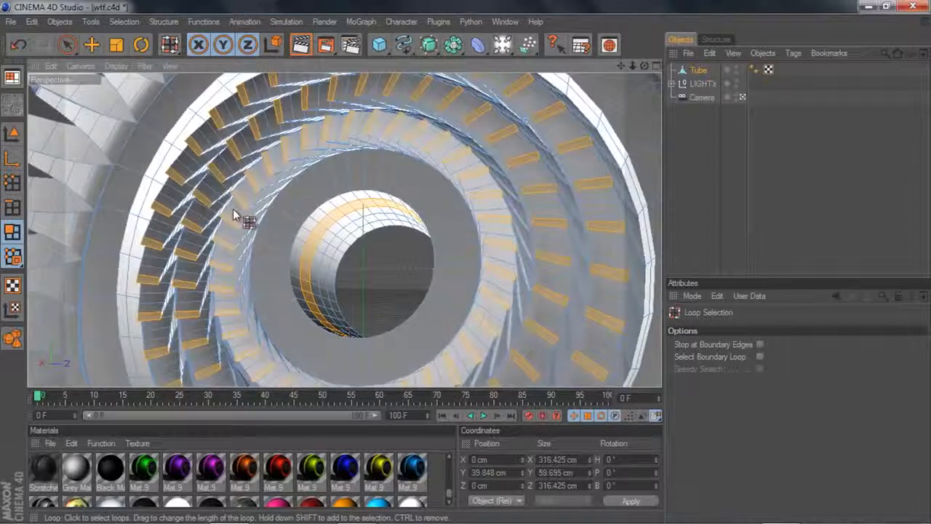
pyautogui.click(317, 245)
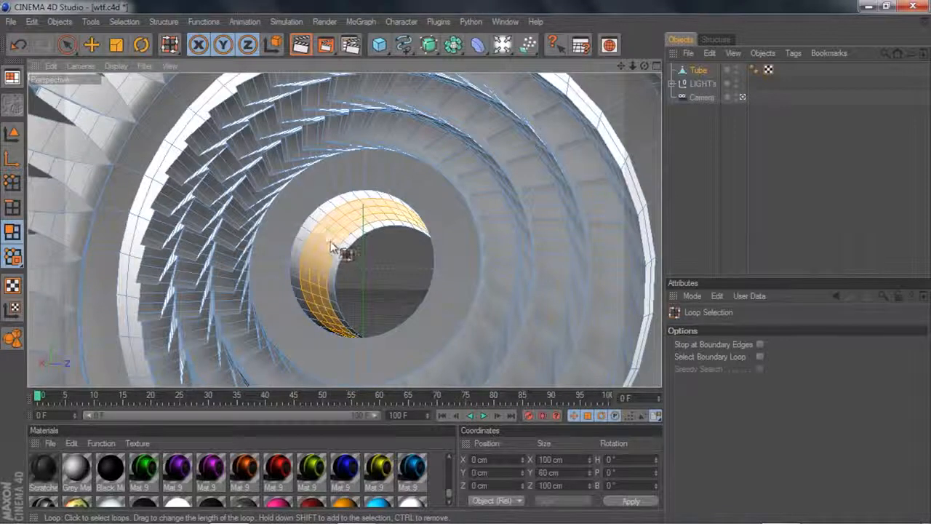
pyautogui.click(381, 234)
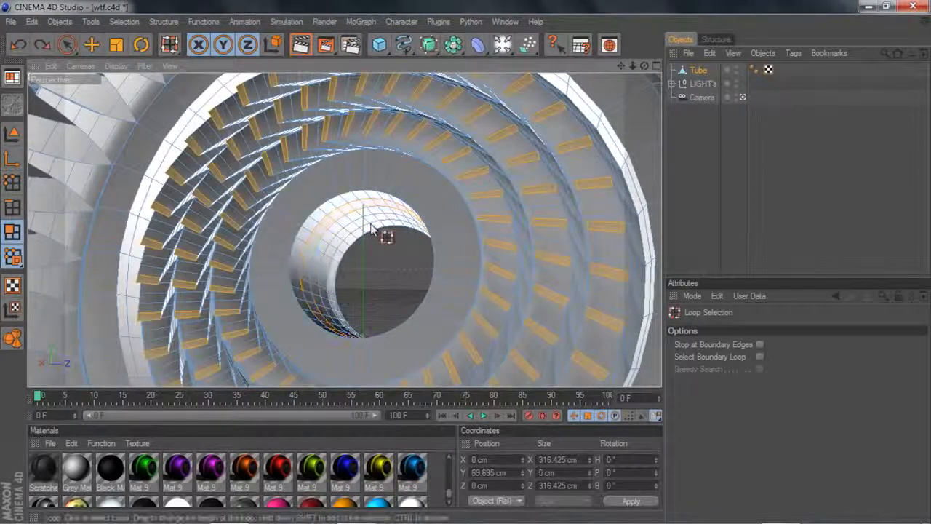
pyautogui.hotkey('ctrl', 'z')
pyautogui.keyDown('shift'); pyautogui.click(331, 253); pyautogui.keyUp('shift')
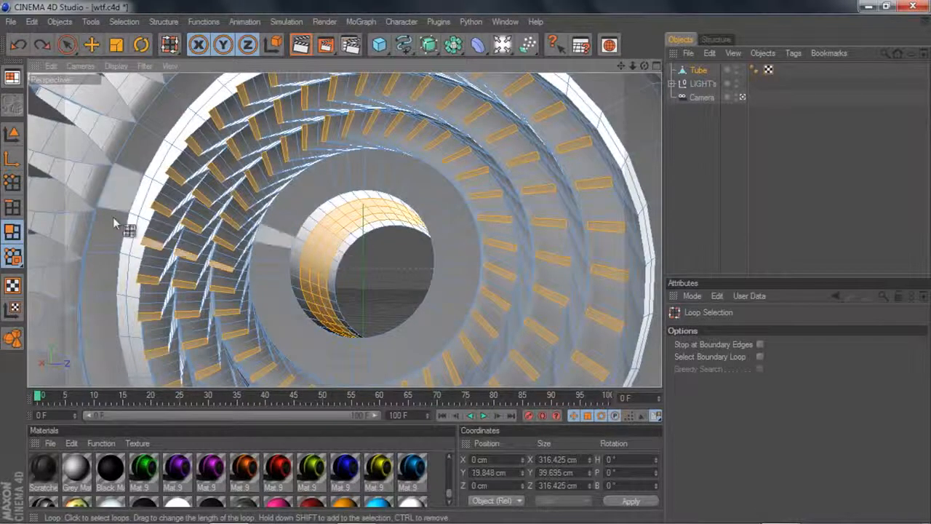
# - Try to Smooth Shift the hole's wall loops together with the face blade tips by 54 cm
pyautogui.rightClick(58, 192)
pyautogui.click(104, 279)
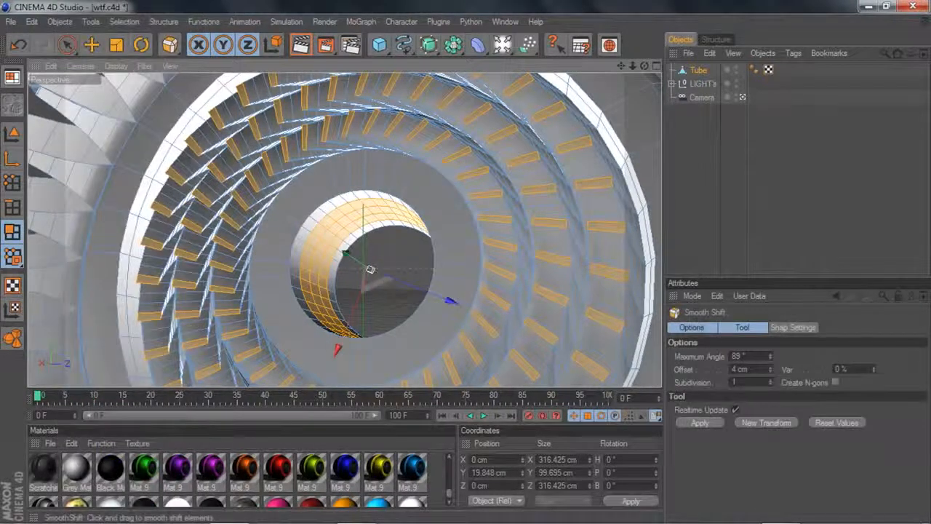
pyautogui.moveTo(371, 269); pyautogui.dragTo(366, 267)
pyautogui.moveTo(466, 178); pyautogui.dragTo(499, 174)
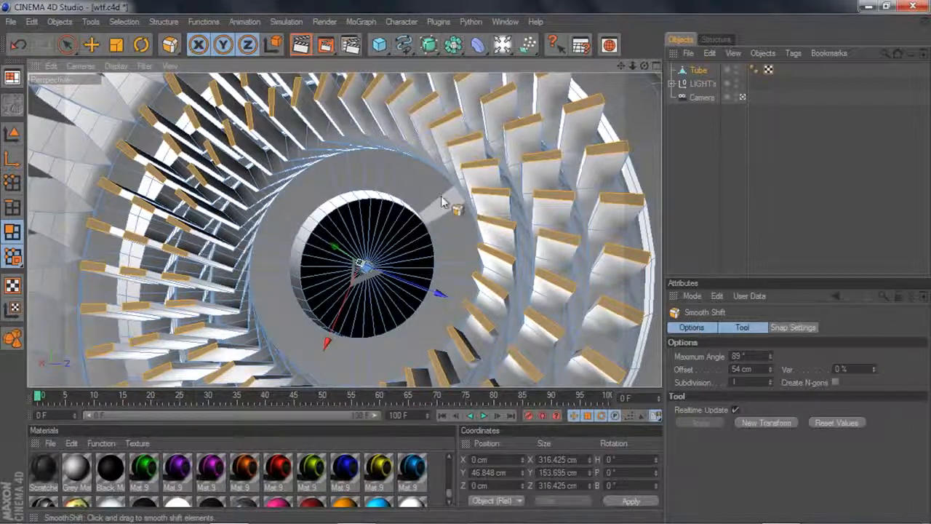
pyautogui.hotkey('ctrl', 'z')
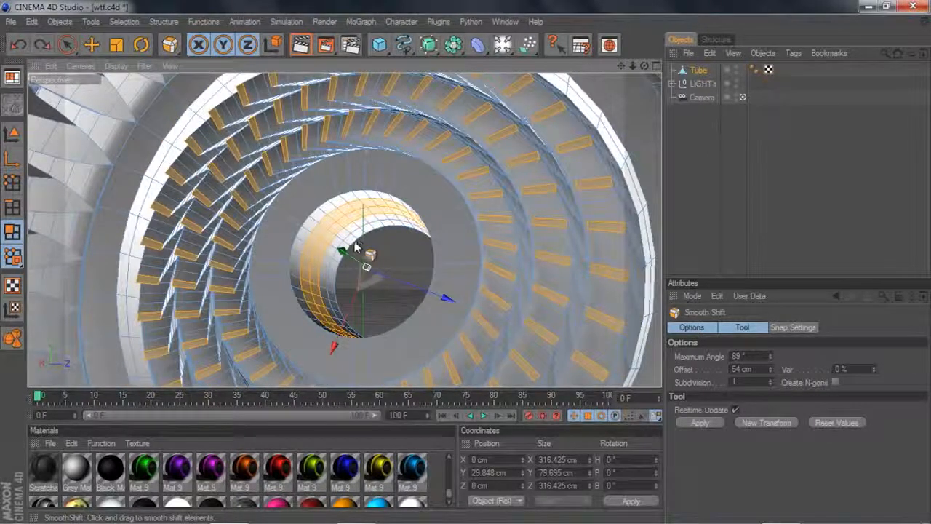
# - Select only the middle polygon loops on the centre hole's inner wall, without the blade tips
pyautogui.press('u')
pyautogui.press('l')
pyautogui.click(331, 227)
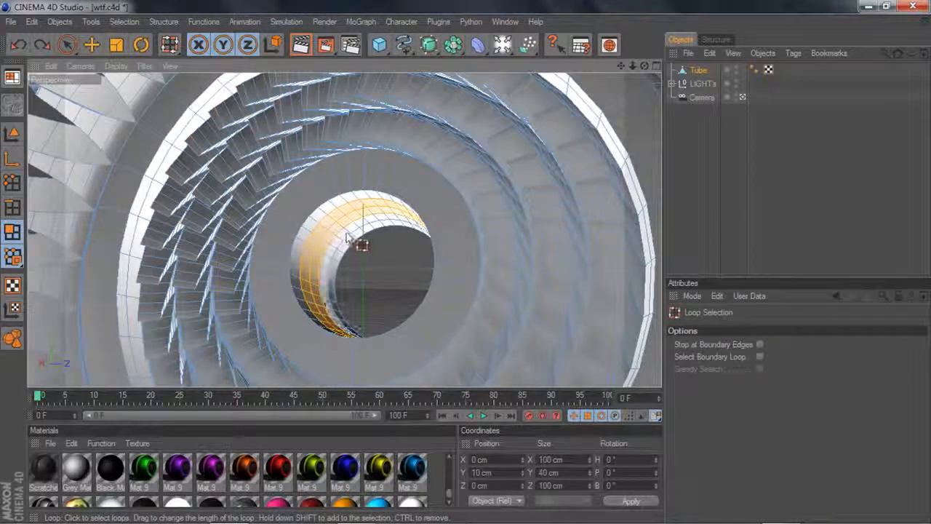
# - Smooth Shift the selected loops on the centre hole's inner wall by about 49.5 cm so they close the hole
pyautogui.rightClick(396, 252)
pyautogui.click(437, 277)
pyautogui.moveTo(393, 253)
pyautogui.mouseDown()
pyautogui.moveTo(364, 257)
pyautogui.moveTo(386, 247)
pyautogui.mouseUp()
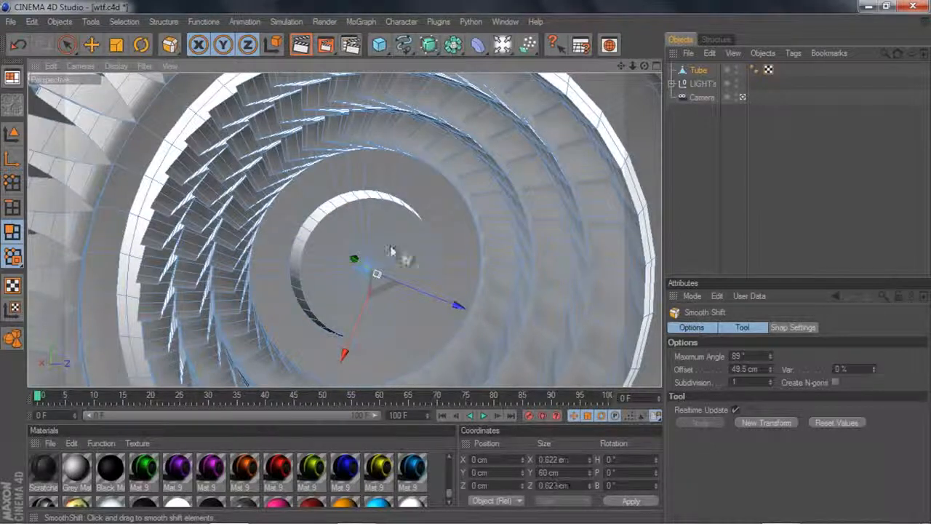
pyautogui.scroll(-4, 398, 254)
# - Select the disc-shaped polygon loop inside the centre hole and Matrix Extrude it in five steps with Y move about 5.6 cm and Z move about 3.5 cm
pyautogui.press('u')
pyautogui.press('l')
pyautogui.rightClick(88, 160)
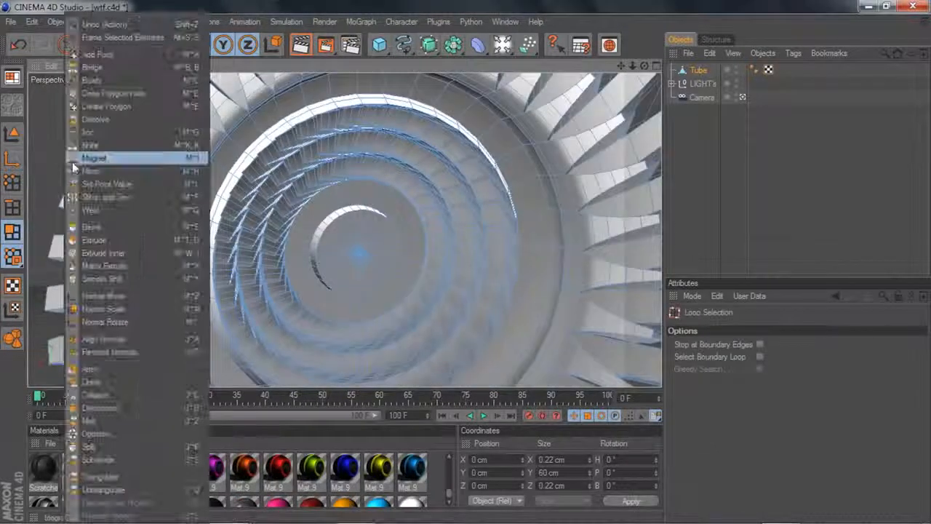
pyautogui.click(123, 267)
pyautogui.press('u')
pyautogui.press('l')
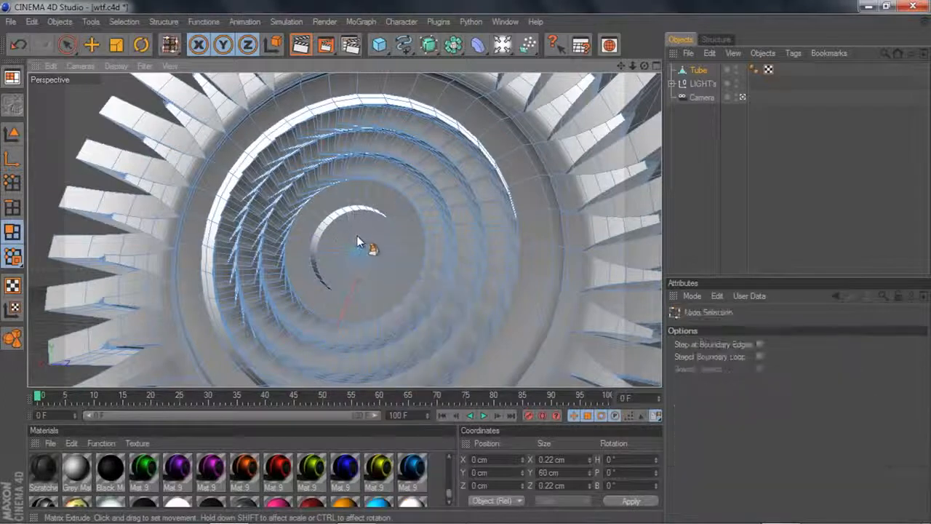
pyautogui.click(351, 239)
pyautogui.rightClick(49, 151)
pyautogui.click(90, 266)
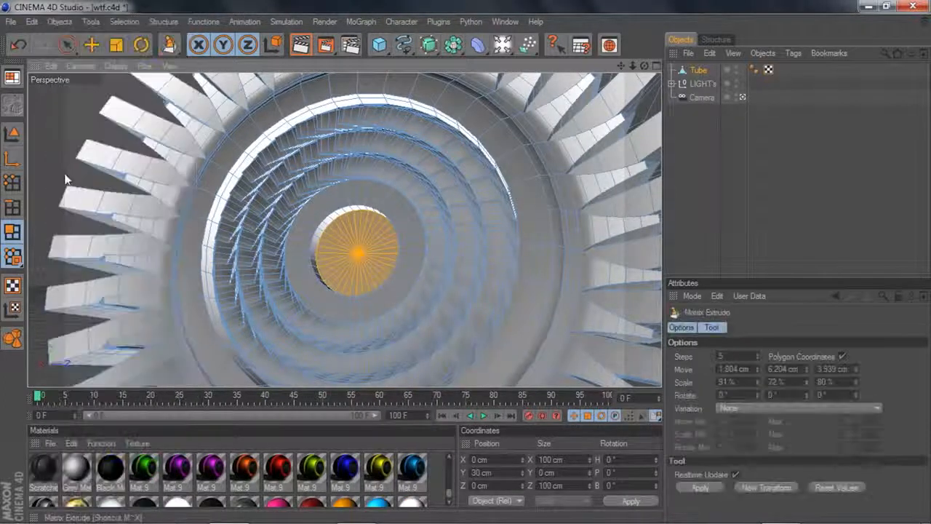
pyautogui.moveTo(66, 179); pyautogui.dragTo(62, 158)
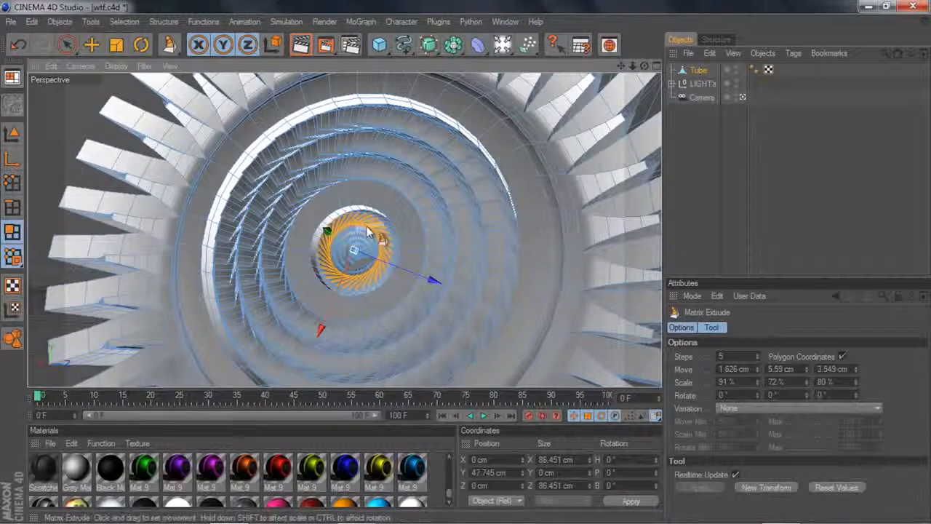
# - Select the flat polygon ring around the centre hole and Extrude Inner it by 3 cm
pyautogui.press('u')
pyautogui.press('l')
pyautogui.click(327, 214)
pyautogui.rightClick(40, 152)
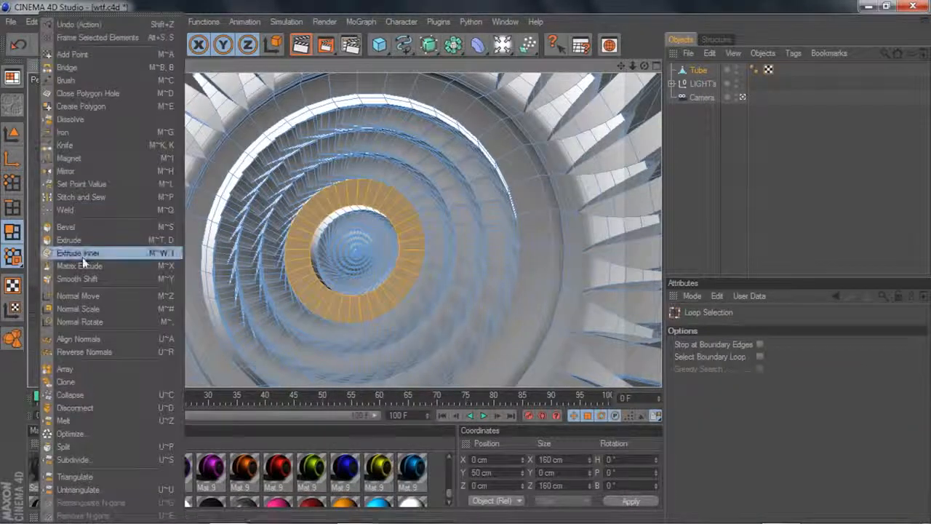
pyautogui.click(80, 252)
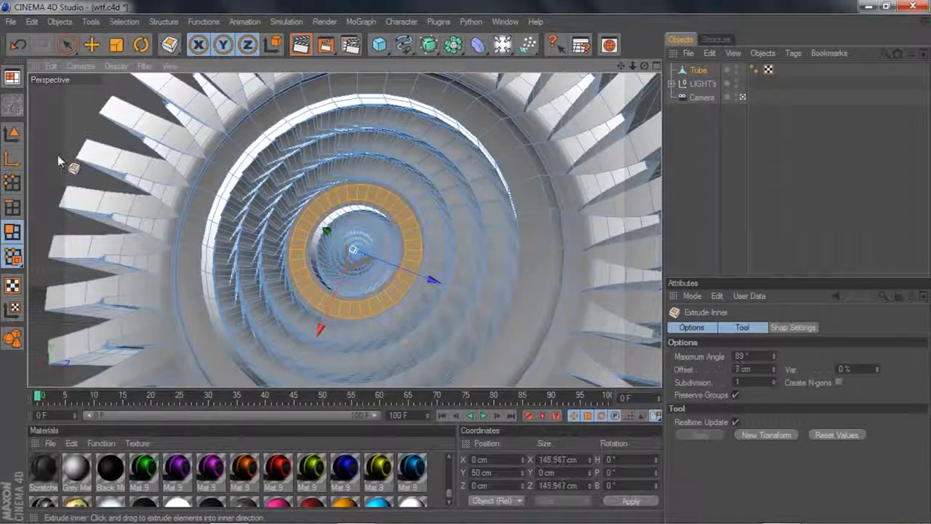
# - Matrix Extrude the inset ring in five steps with X scale 91%, Y move about 1.7 cm and Z move about 1.1 cm
pyautogui.rightClick(70, 163)
pyautogui.click(102, 264)
pyautogui.moveTo(102, 264); pyautogui.dragTo(87, 264)
pyautogui.moveTo(79, 150); pyautogui.dragTo(68, 148)
pyautogui.scroll(-5, 312, 155)
pyautogui.scroll(-2, 342, 200)
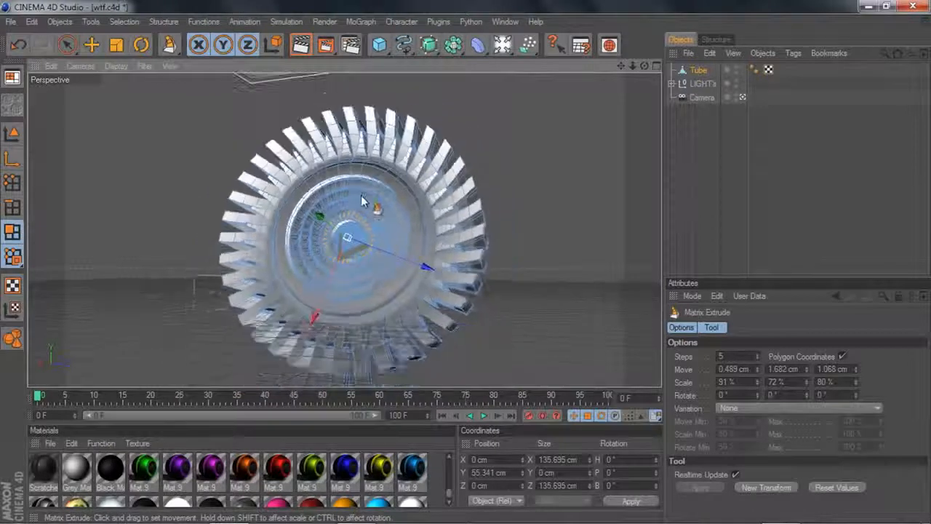
pyautogui.scroll(6, 407, 191)
pyautogui.scroll(-2, 644, 77)
pyautogui.moveTo(645, 68)
pyautogui.mouseDown()
pyautogui.moveTo(608, 70)
pyautogui.moveTo(644, 67)
pyautogui.mouseUp()
pyautogui.rightClick(627, 158)
pyautogui.click(611, 64)
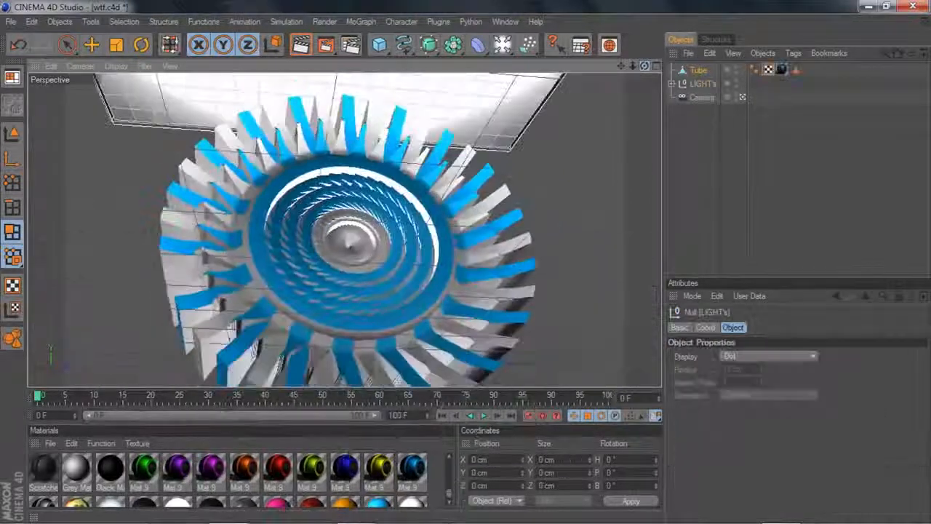
# - Loop-select the uncoloured outer blades of the tube and assign the green Mat.9 material to them
pyautogui.click(695, 72)
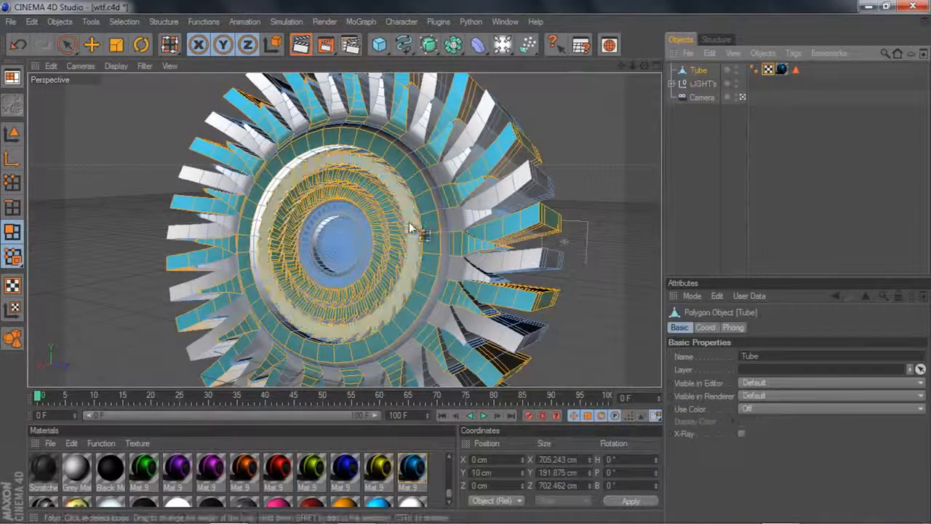
pyautogui.press('u')
pyautogui.press('l')
pyautogui.moveTo(457, 276); pyautogui.dragTo(416, 352)
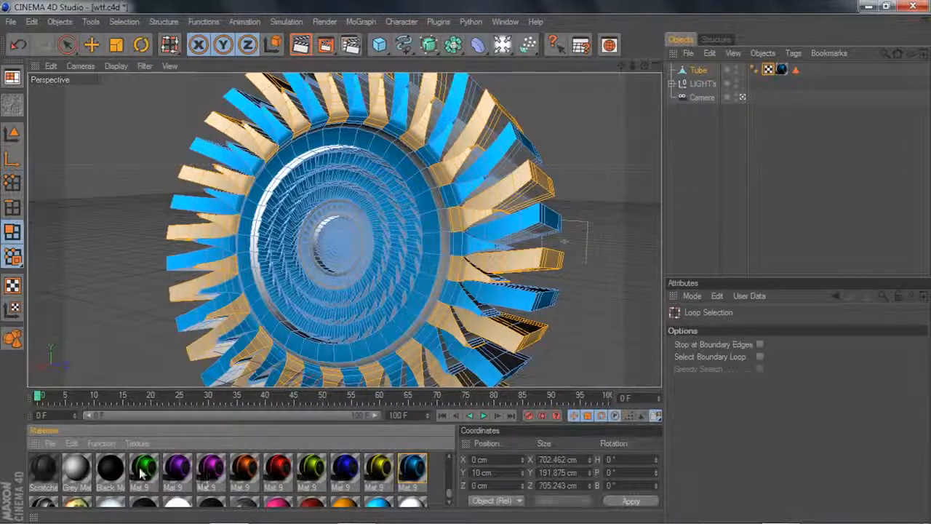
pyautogui.moveTo(144, 468); pyautogui.dragTo(281, 359)
# - Examine the blue and green bladed wheel from several angles, with and without the tube selected, and render the view
pyautogui.click(769, 70)
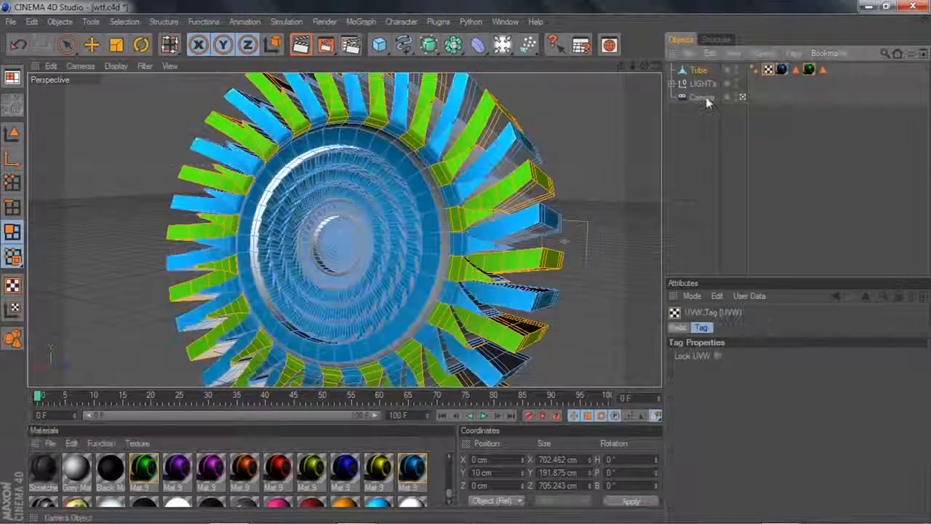
pyautogui.click(703, 84)
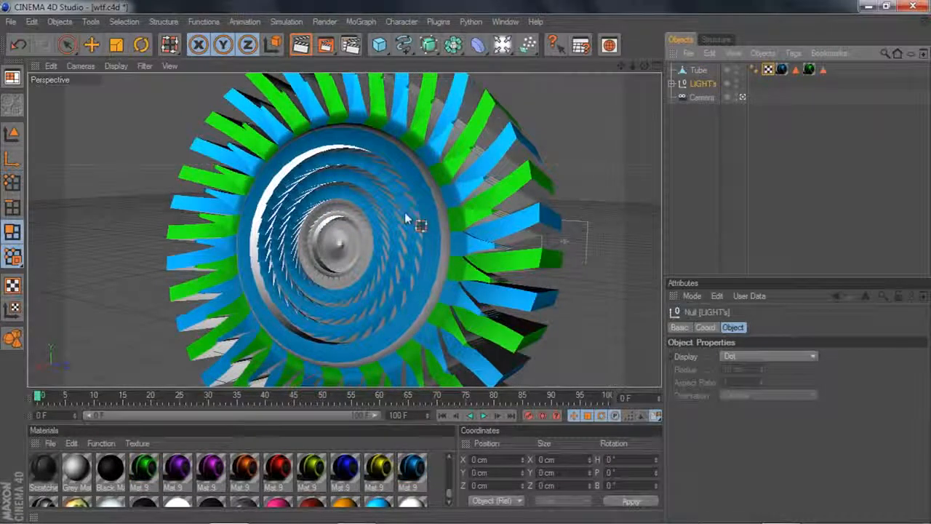
pyautogui.click(700, 70)
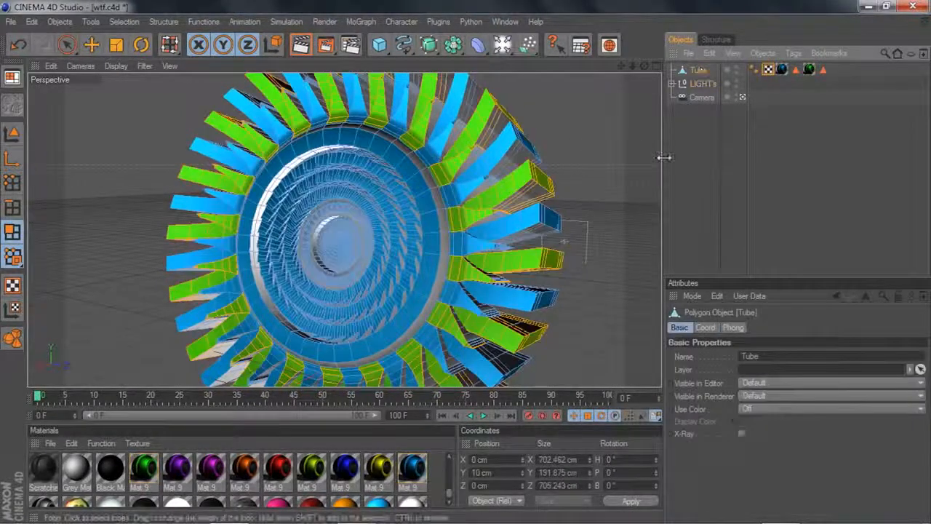
pyautogui.moveTo(645, 67); pyautogui.dragTo(607, 105)
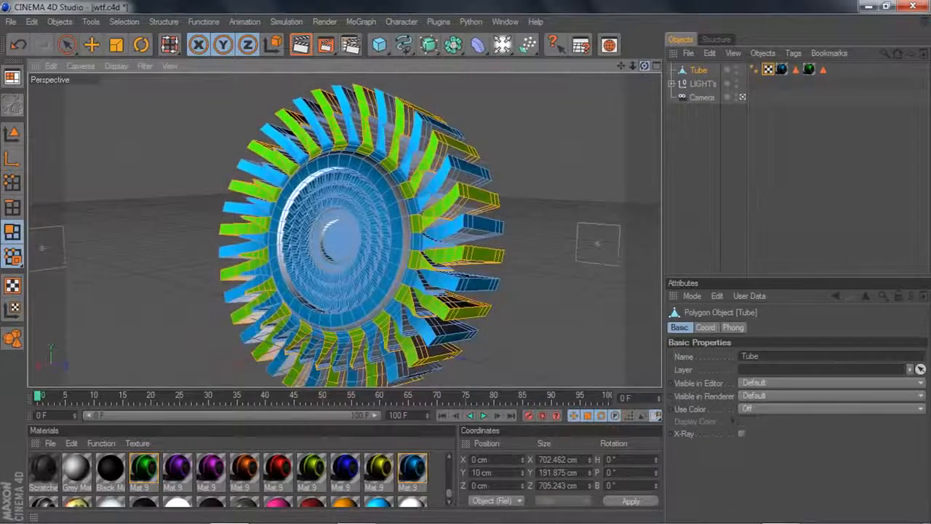
pyautogui.moveTo(644, 66); pyautogui.dragTo(698, 88)
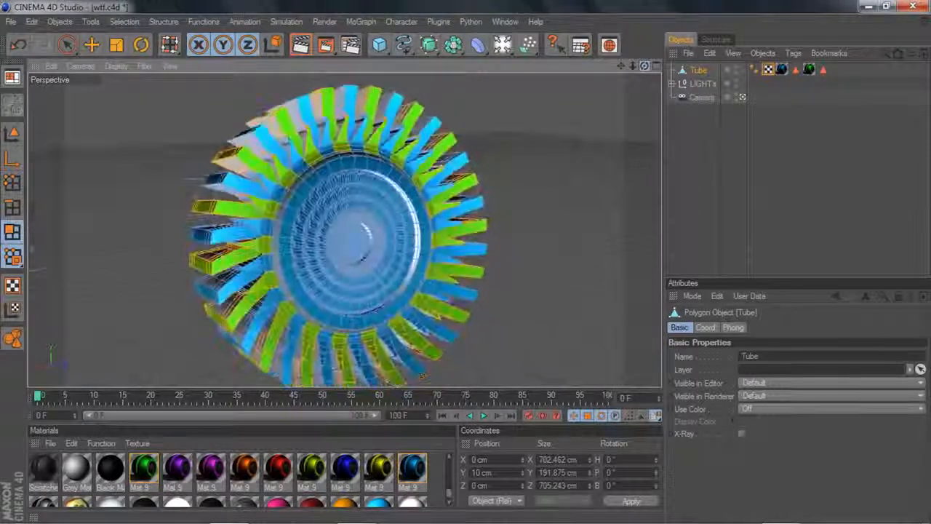
pyautogui.hotkey('ctrl', 'r')
pyautogui.moveTo(645, 66); pyautogui.dragTo(596, 73)
pyautogui.scroll(4, 545, 100)
pyautogui.scroll(-2, 607, 98)
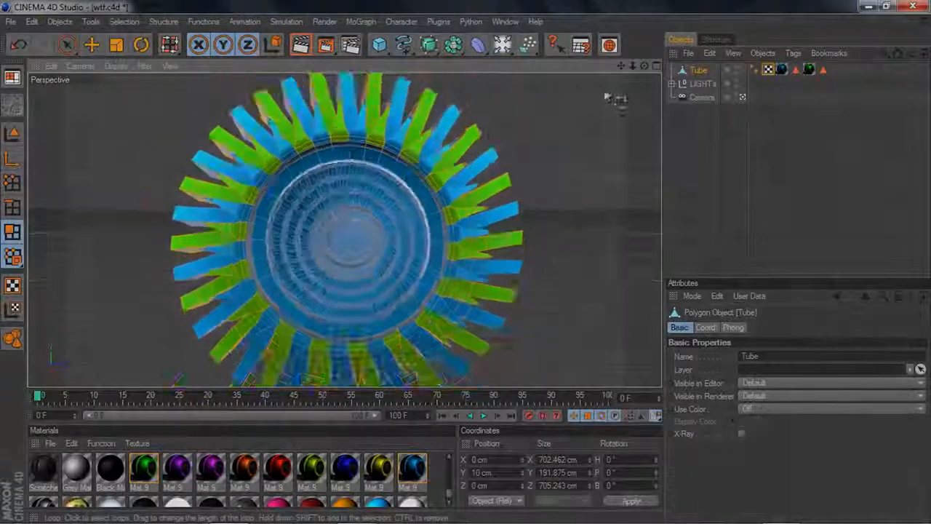
pyautogui.moveTo(645, 66); pyautogui.dragTo(652, 67)
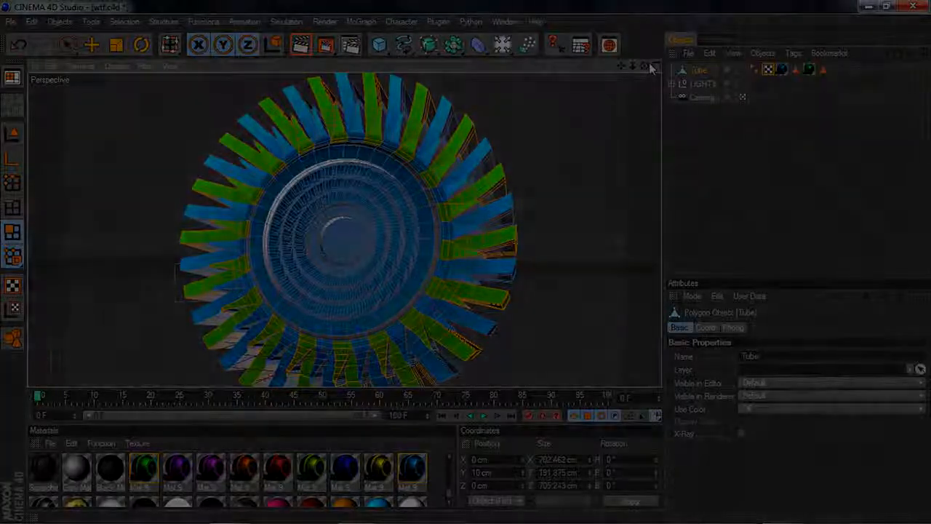